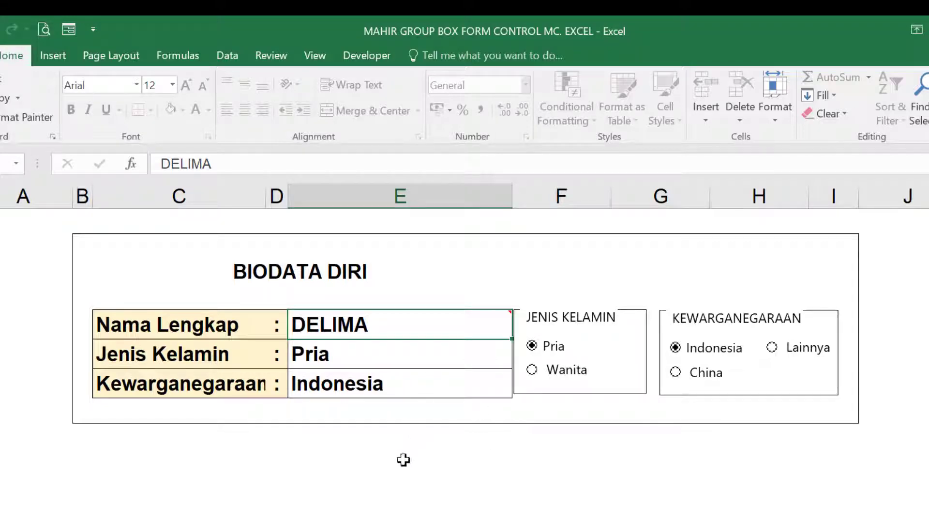
# Select Wanita as the Jenis Kelamin, and switch the Kewarganegaraan choice to Lainnya and back to Indonesia.
pyautogui.moveTo(393, 322)
pyautogui.moveTo(364, 324)
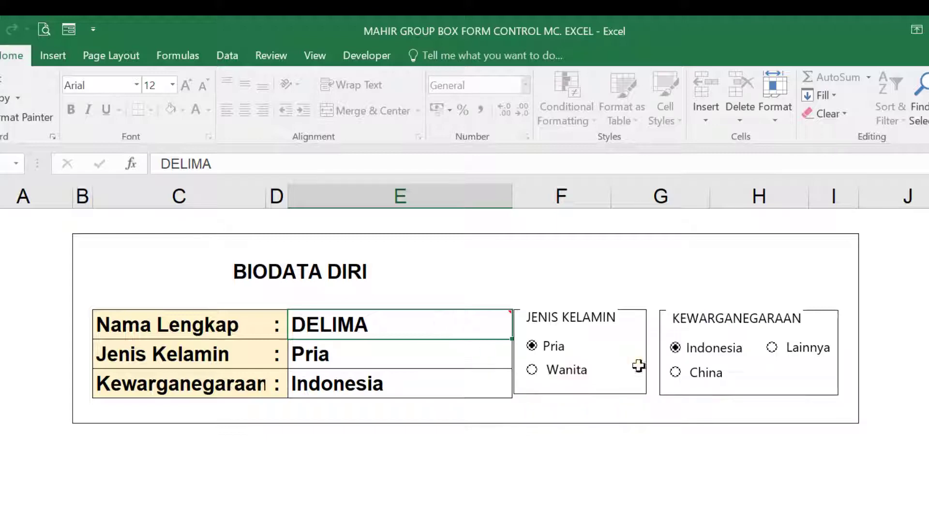
pyautogui.click(533, 371)
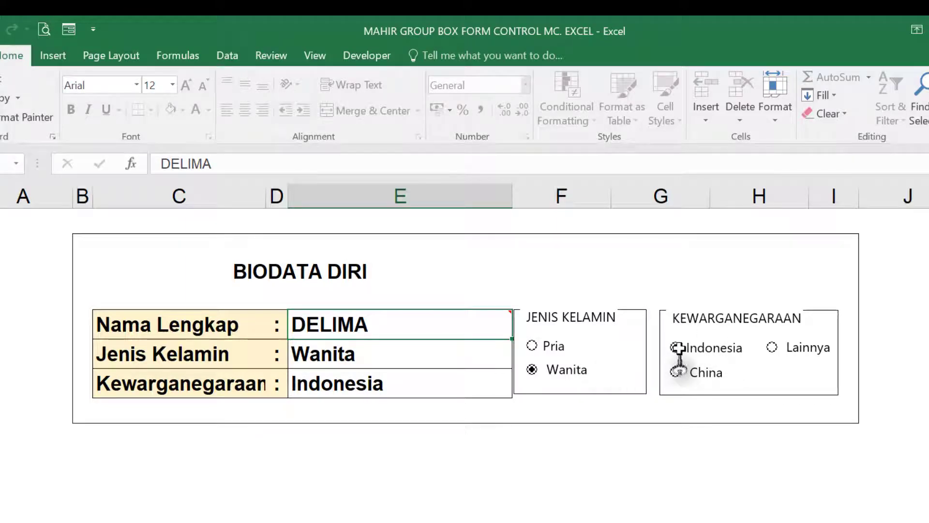
pyautogui.click(772, 347)
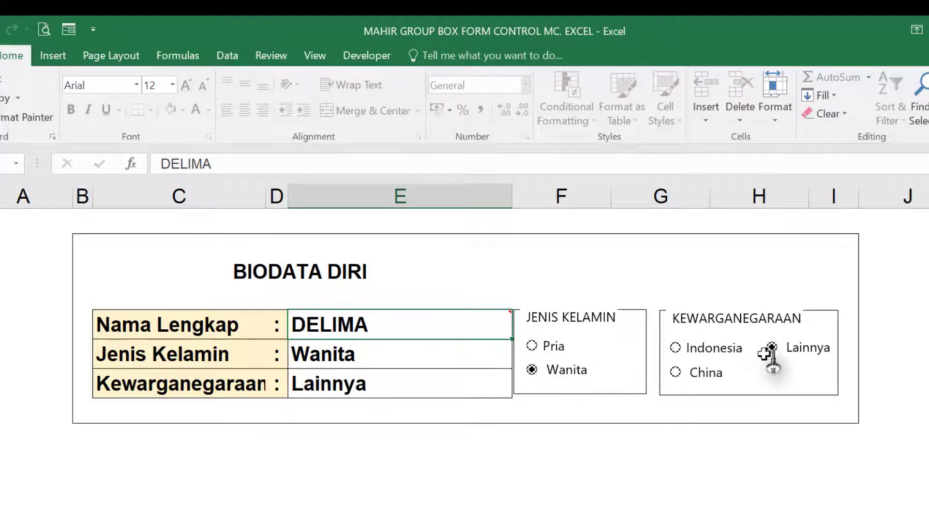
pyautogui.click(675, 346)
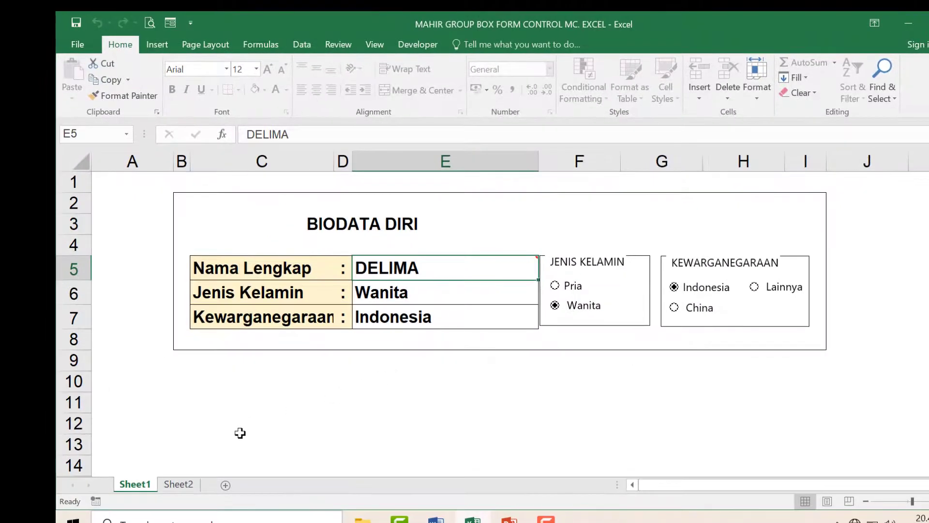
# Go to Sheet2 and check in the ribbon customization settings that Developer is enabled.
pyautogui.click(193, 488)
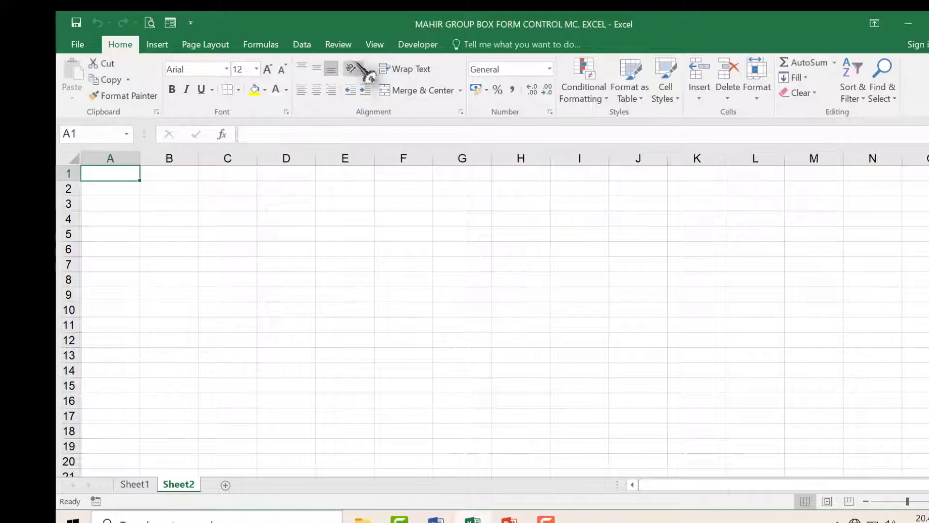
pyautogui.rightClick(447, 60)
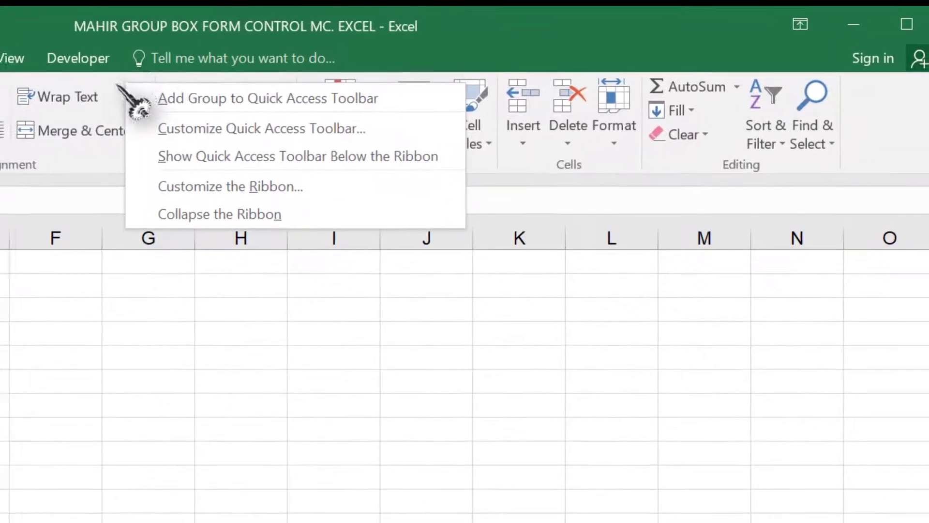
pyautogui.click(222, 186)
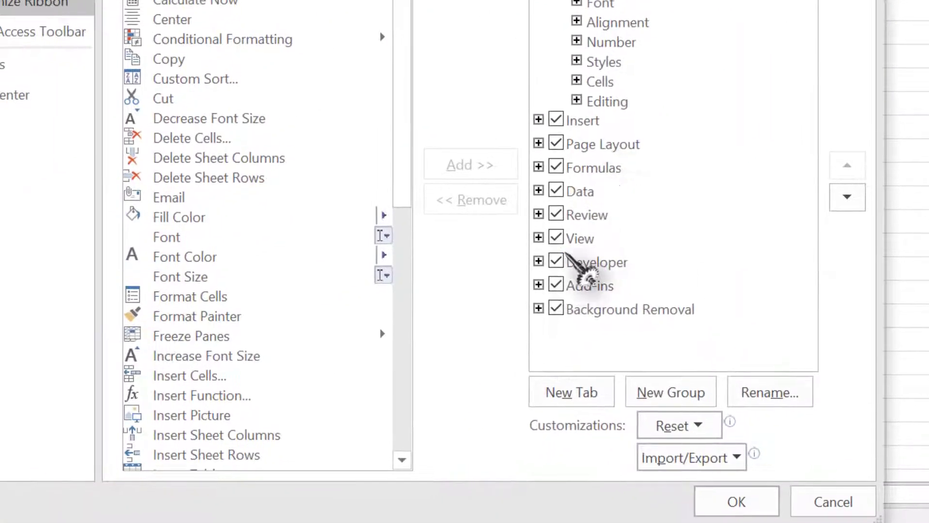
pyautogui.click(743, 500)
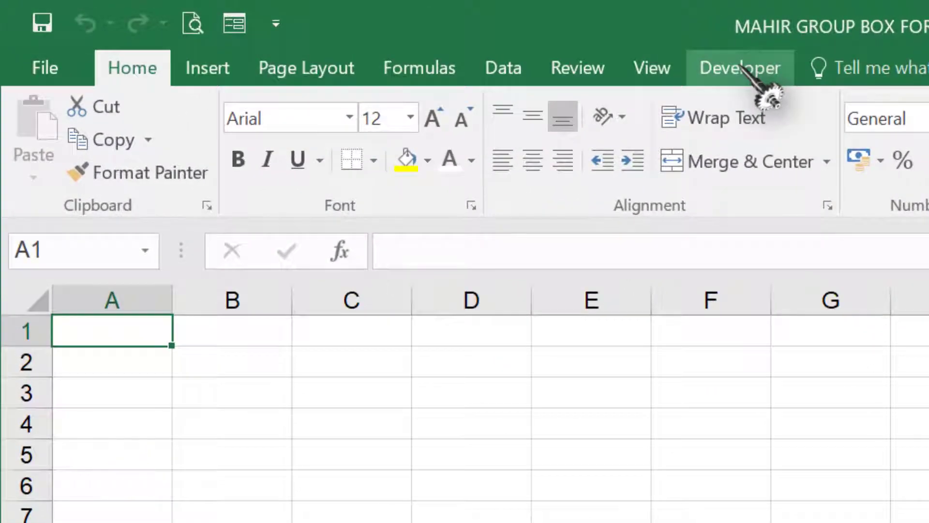
# Draw a Group Box form control covering about cells F3 to G7.
pyautogui.click(745, 67)
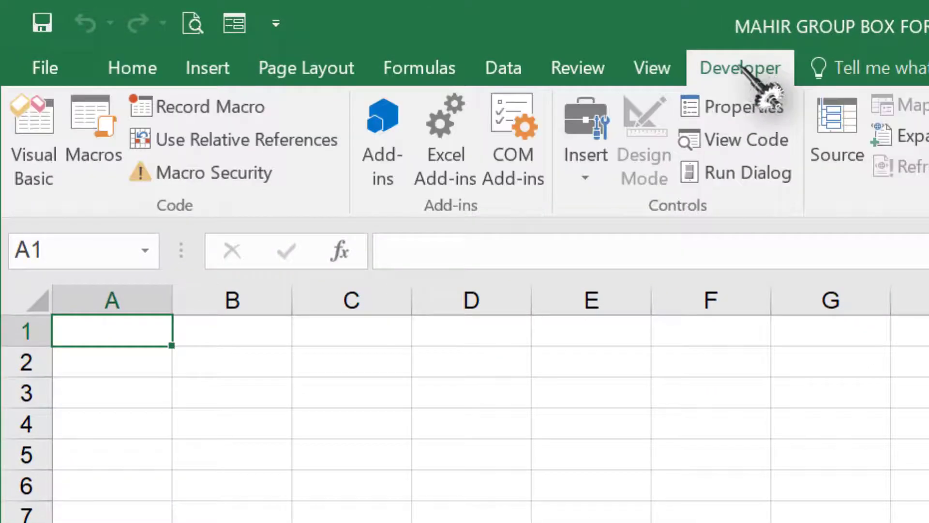
pyautogui.click(583, 172)
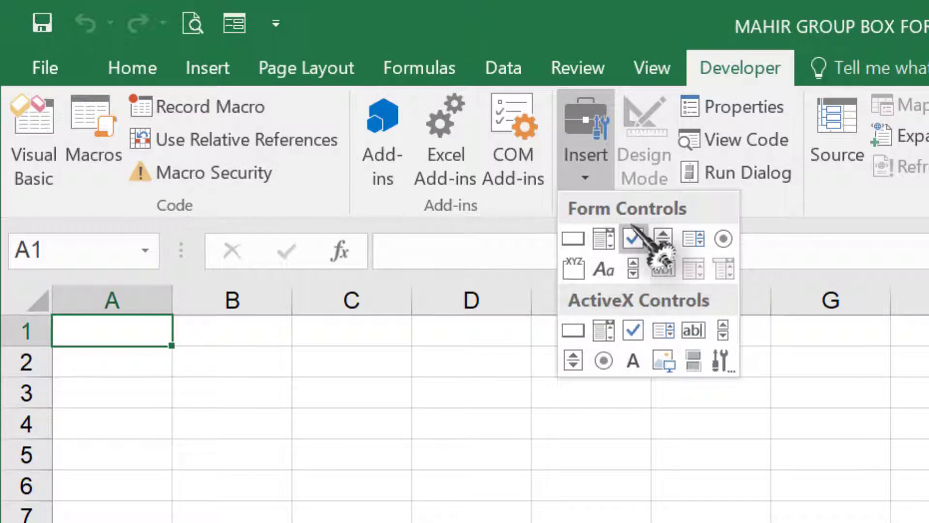
pyautogui.click(576, 269)
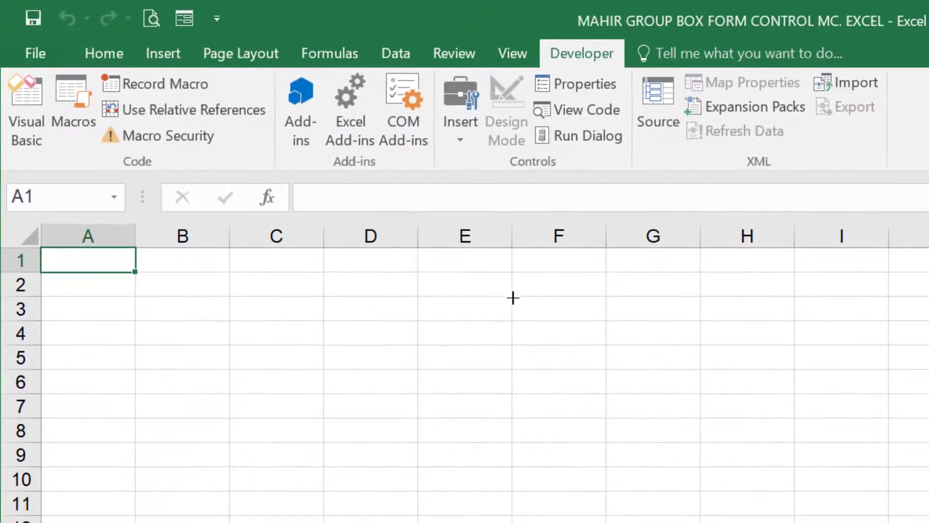
pyautogui.moveTo(513, 297); pyautogui.dragTo(697, 414)
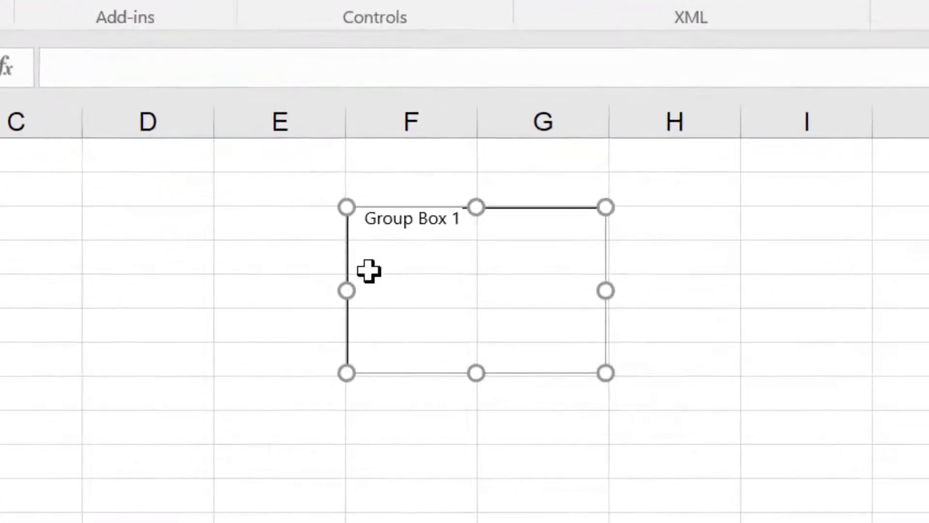
# Change the group box title to JENIS KELAMIN.
pyautogui.rightClick(344, 208)
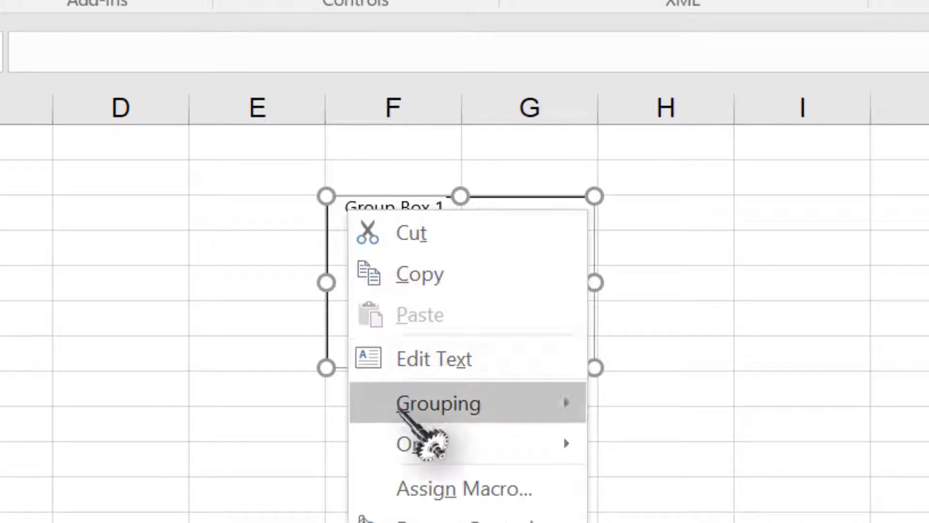
pyautogui.click(434, 359)
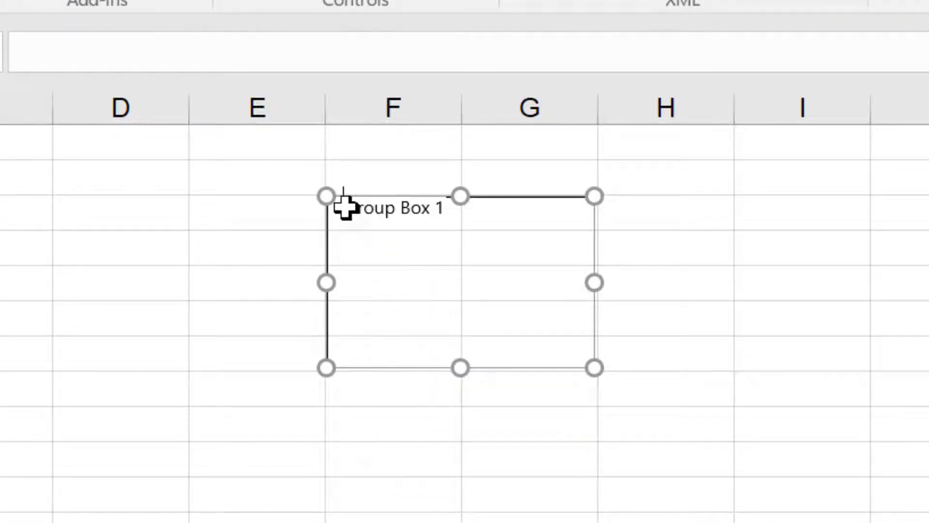
pyautogui.moveTo(348, 205); pyautogui.dragTo(433, 213)
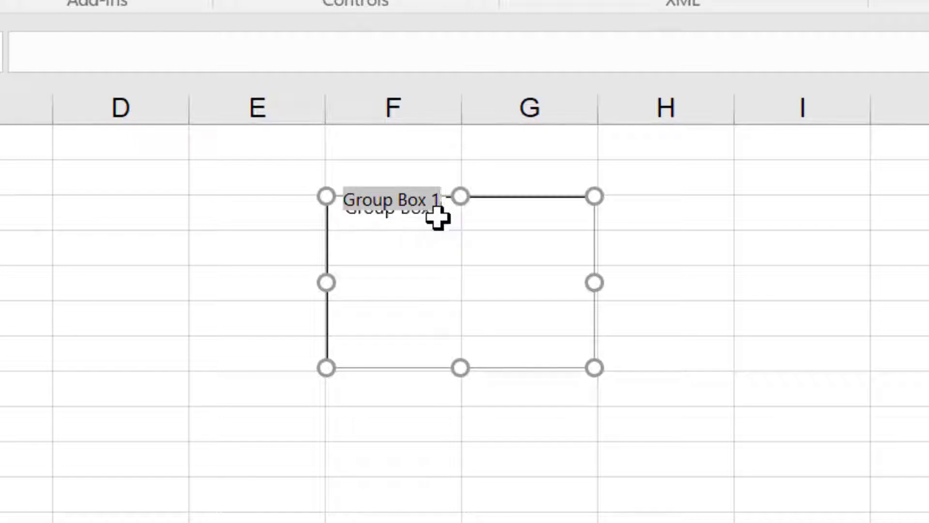
pyautogui.write('JENIS')
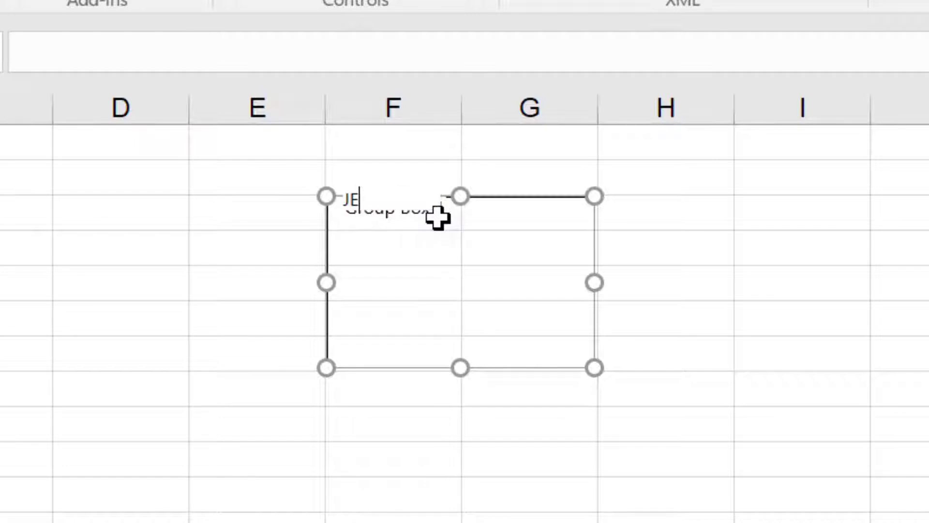
pyautogui.write(' KELAMIN')
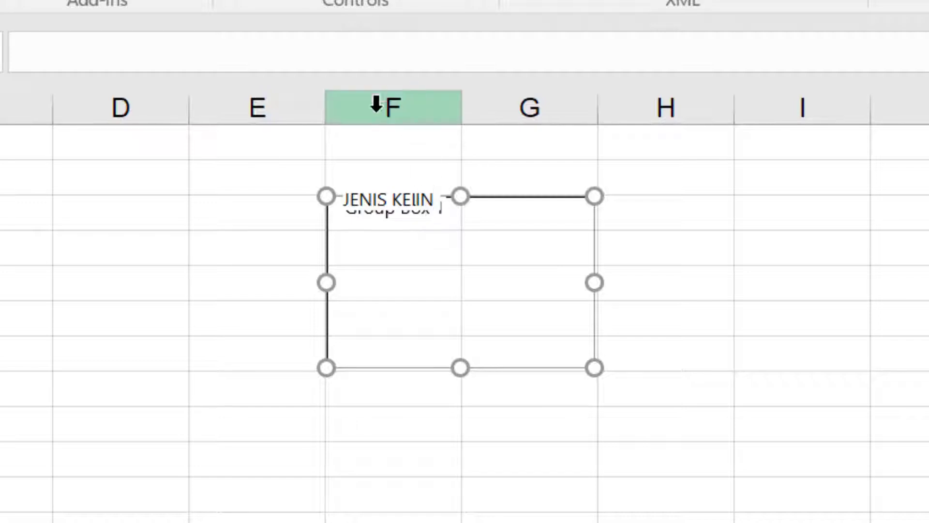
pyautogui.click(641, 353)
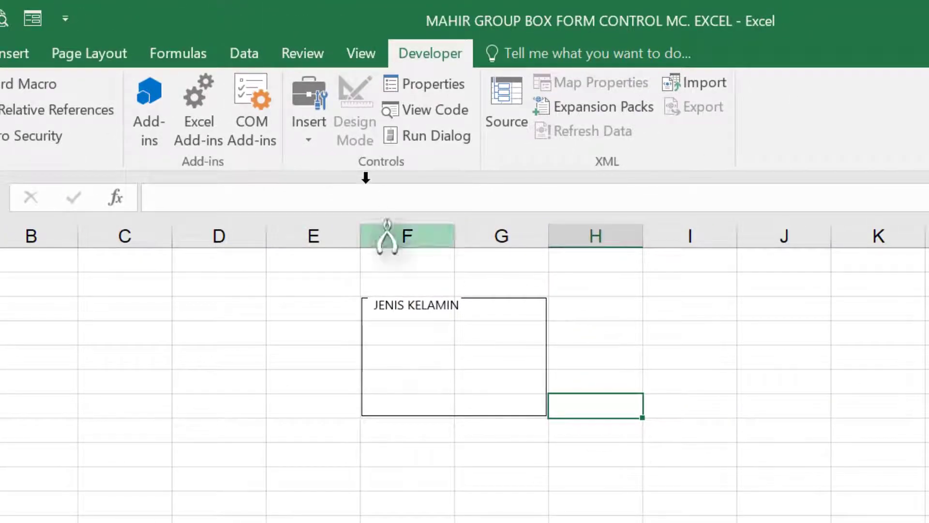
# Draw a second Group Box form control beside JENIS KELAMIN, spanning about columns H to J in rows 3 to 7.
pyautogui.click(317, 130)
pyautogui.click(299, 211)
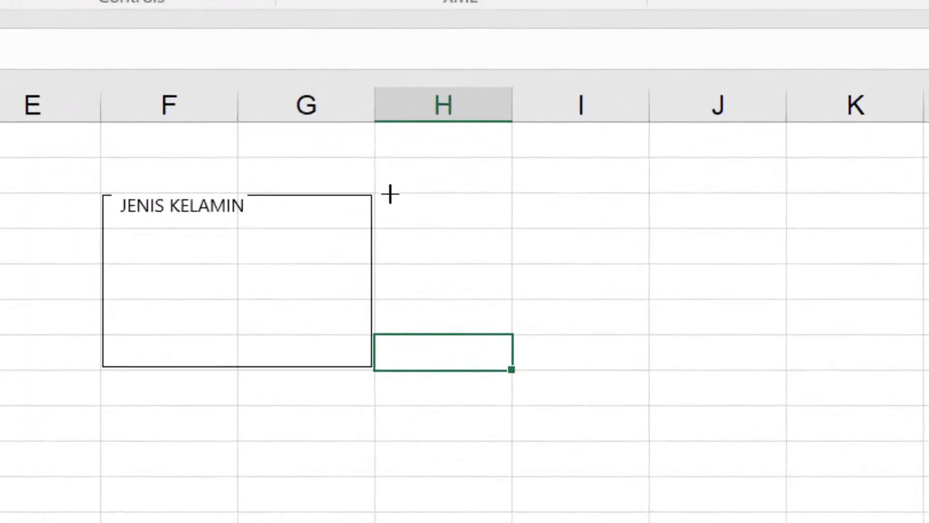
pyautogui.moveTo(445, 227); pyautogui.dragTo(695, 365)
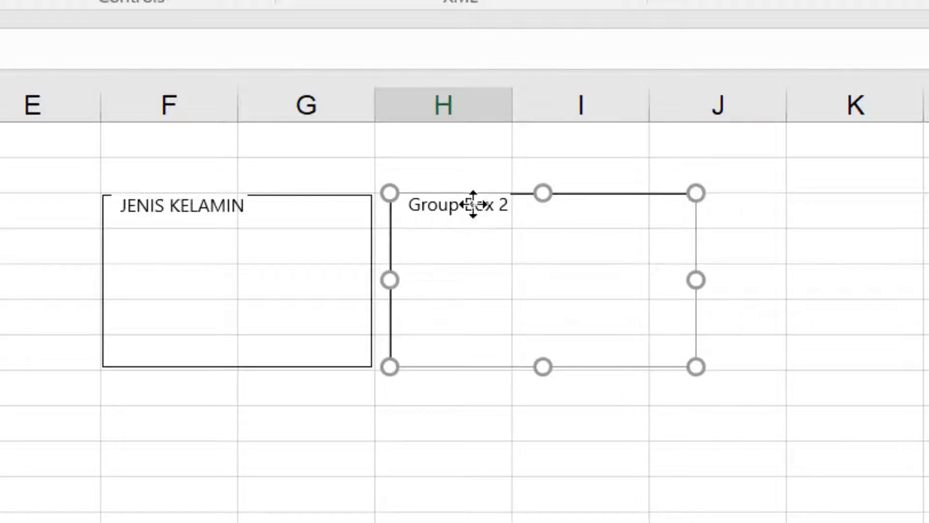
# Change the second group box's title to KEWARGANEGARAAN.
pyautogui.rightClick(473, 206)
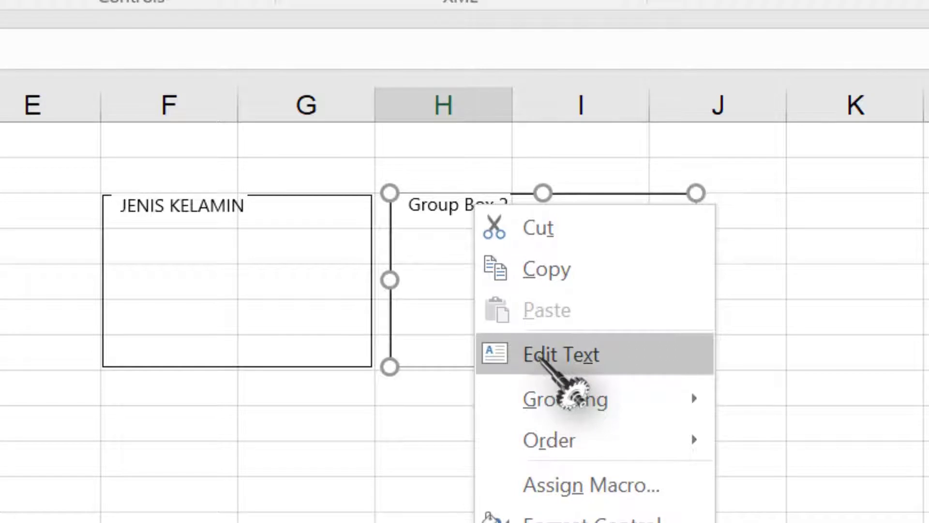
pyautogui.click(541, 358)
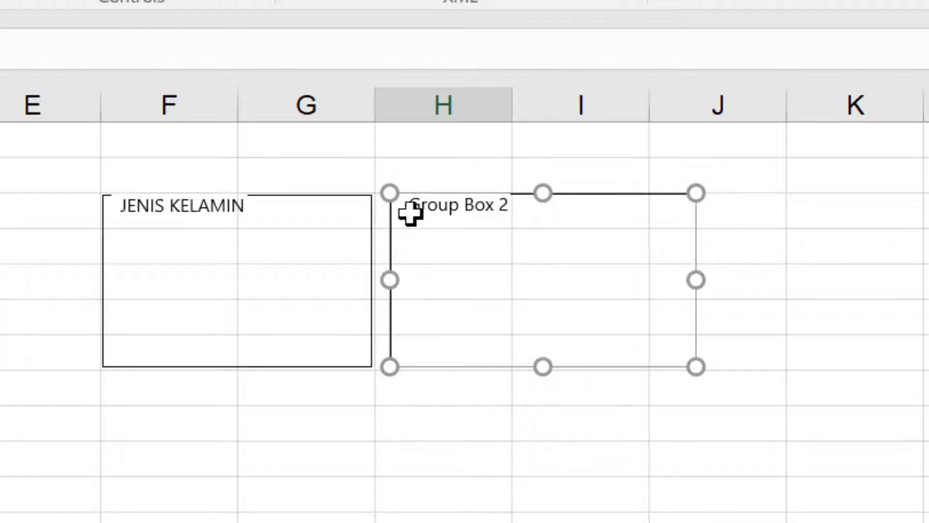
pyautogui.moveTo(408, 208); pyautogui.dragTo(524, 211)
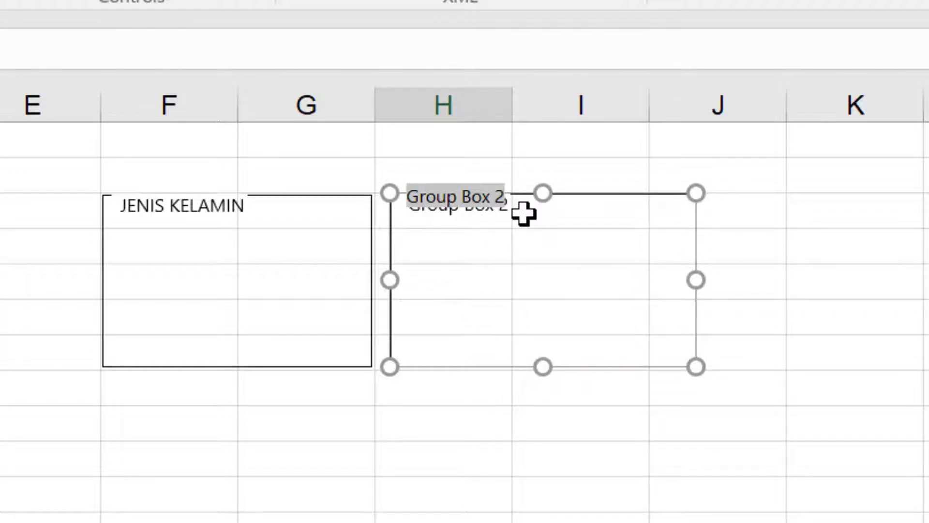
pyautogui.write('KE')
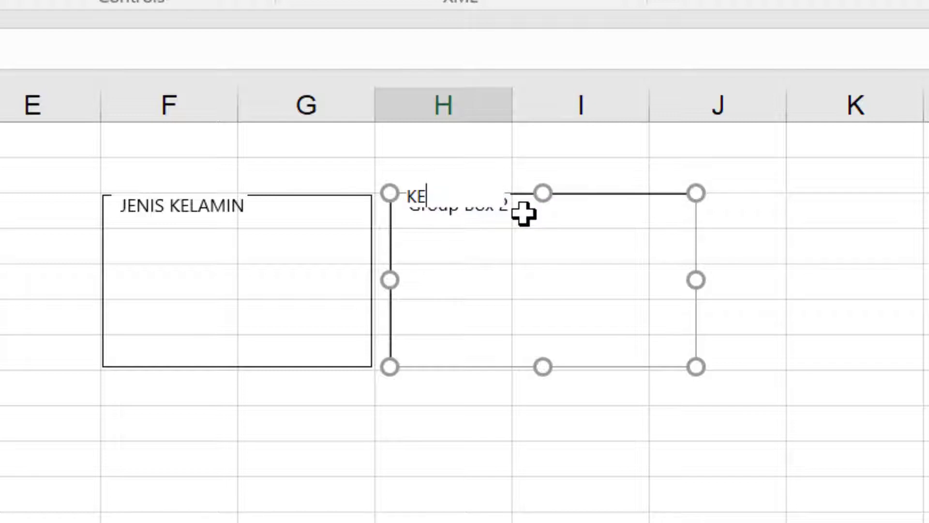
pyautogui.write('WARG')
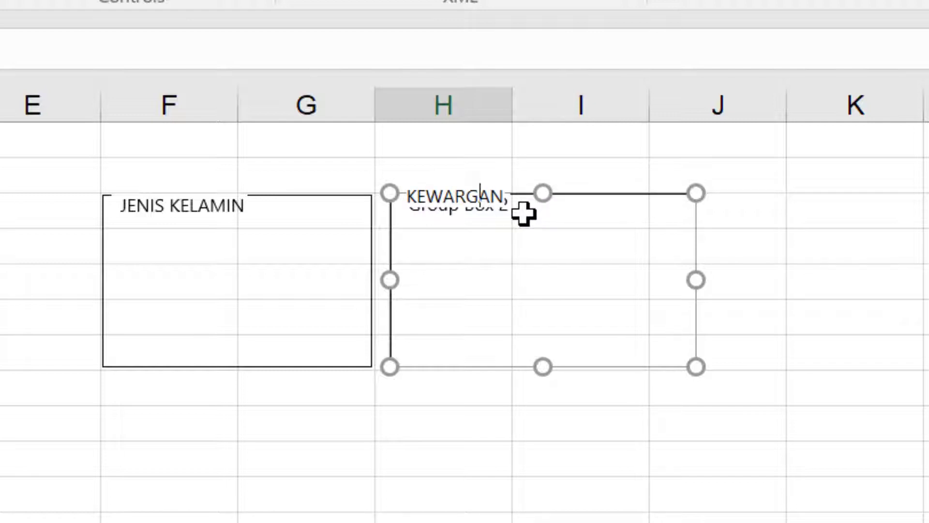
pyautogui.write('ANEGARAAN')
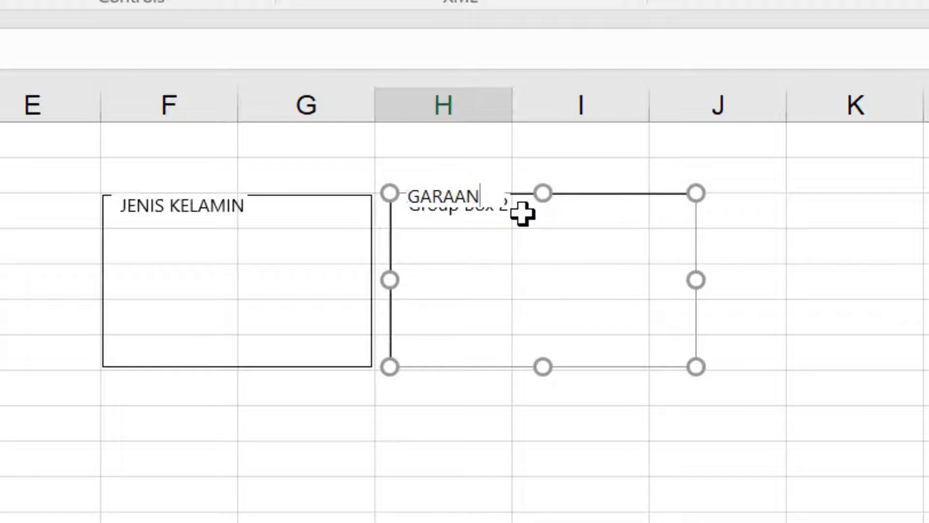
pyautogui.click(873, 481)
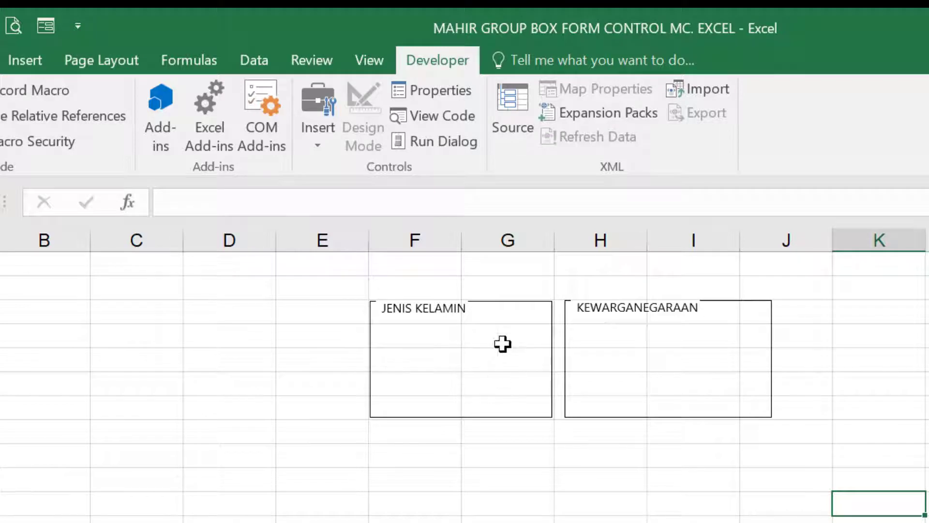
# Draw an Option Button form control inside the JENIS KELAMIN group box, just under its title.
pyautogui.click(298, 137)
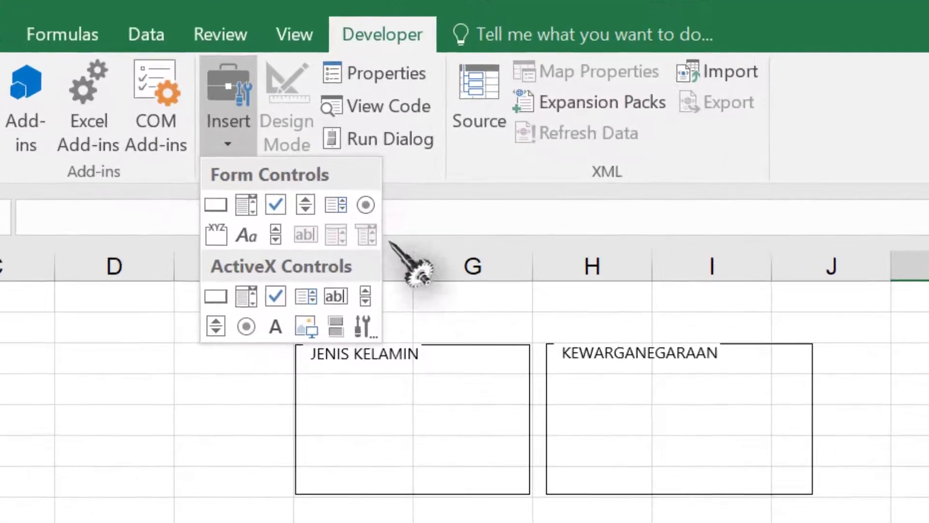
pyautogui.click(366, 205)
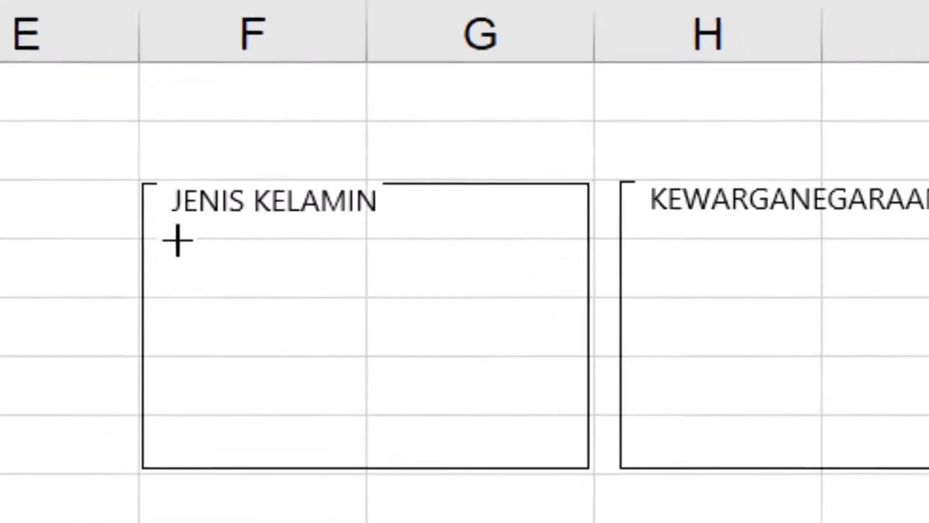
pyautogui.moveTo(315, 374); pyautogui.dragTo(375, 403)
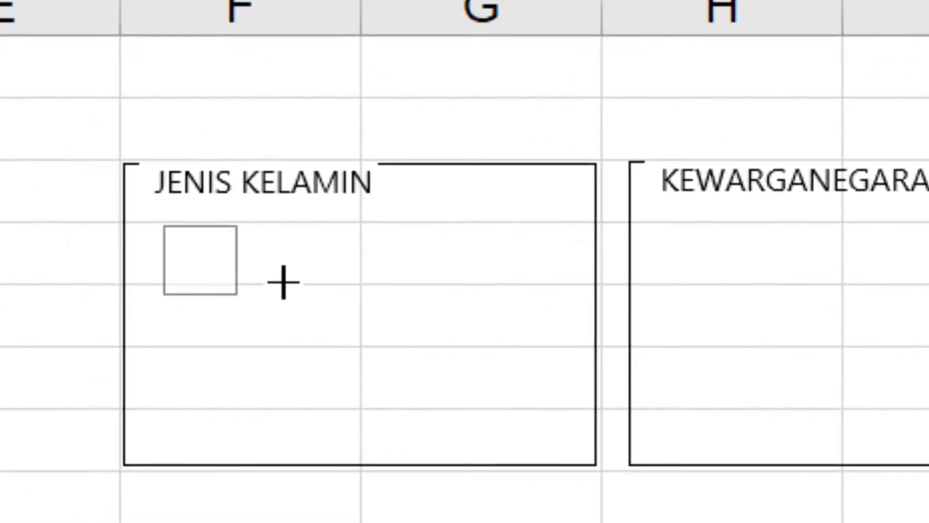
pyautogui.moveTo(284, 282); pyautogui.dragTo(466, 271)
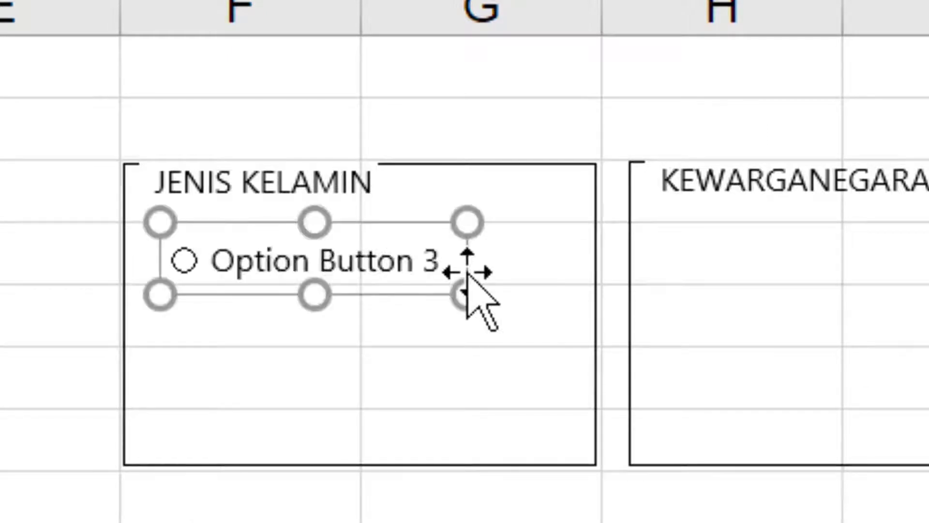
# Replace the option button's label with PRIA.
pyautogui.moveTo(226, 272); pyautogui.dragTo(434, 459)
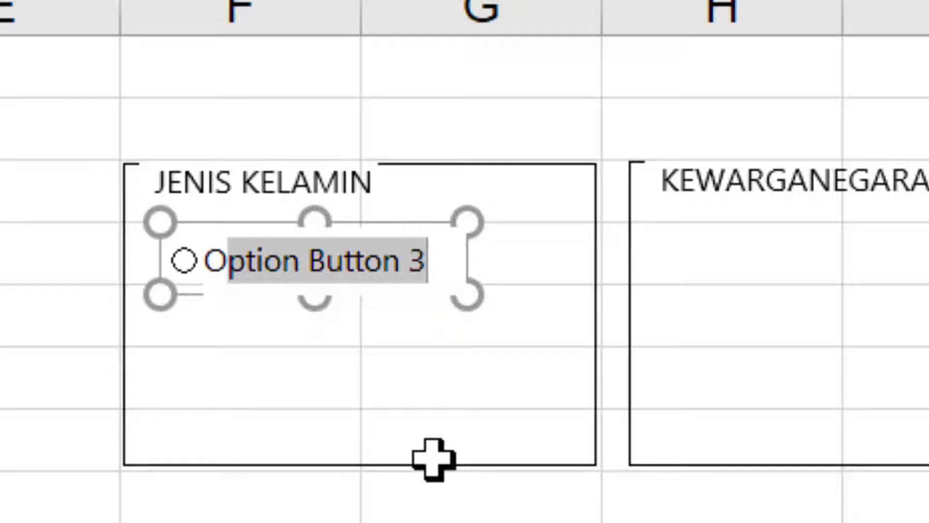
pyautogui.press('BackSpace')
pyautogui.press('BackSpace')
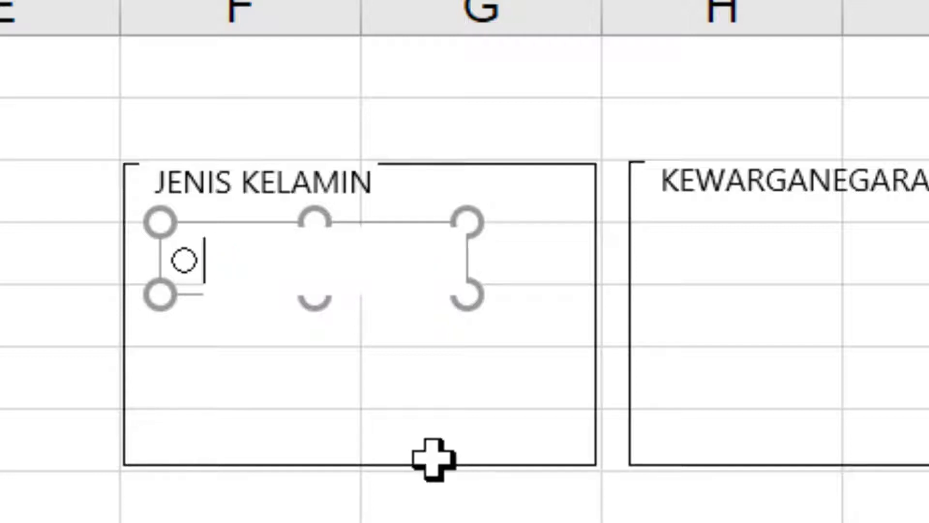
pyautogui.write('PRIA')
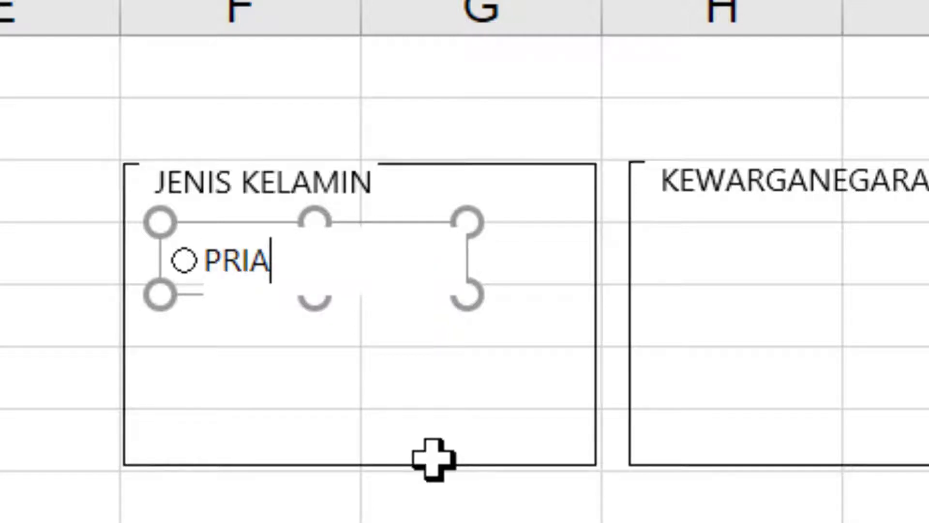
pyautogui.click(434, 517)
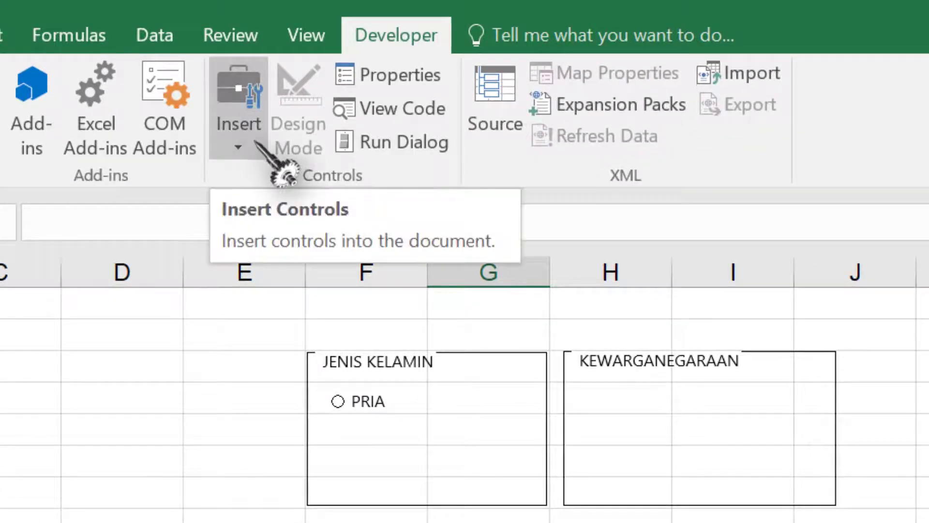
# Draw a second Option Button form control inside the JENIS KELAMIN group box, below PRIA.
pyautogui.click(255, 141)
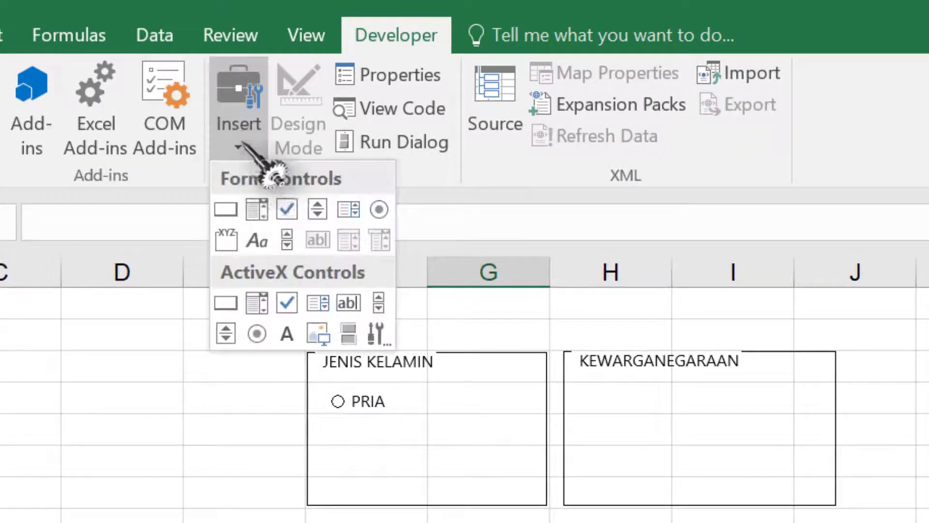
pyautogui.click(380, 210)
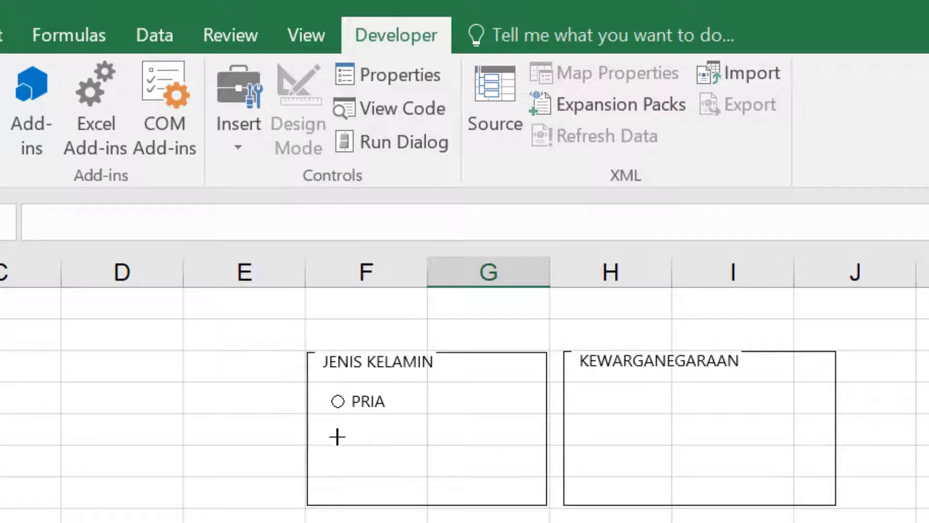
pyautogui.moveTo(335, 450); pyautogui.dragTo(381, 475)
pyautogui.moveTo(439, 472); pyautogui.dragTo(453, 468)
# Replace the label of the option button below PRIA with WANITA.
pyautogui.rightClick(369, 463)
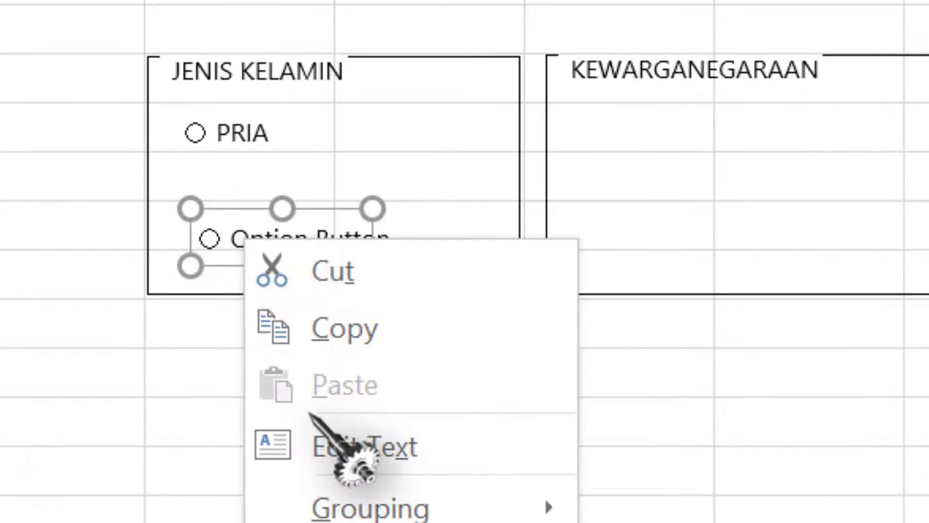
pyautogui.click(326, 439)
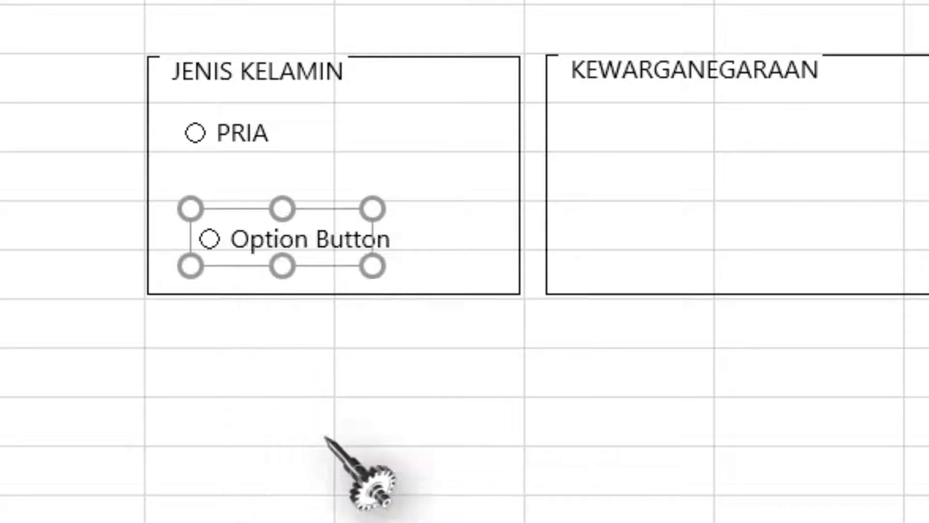
pyautogui.write('WANITA')
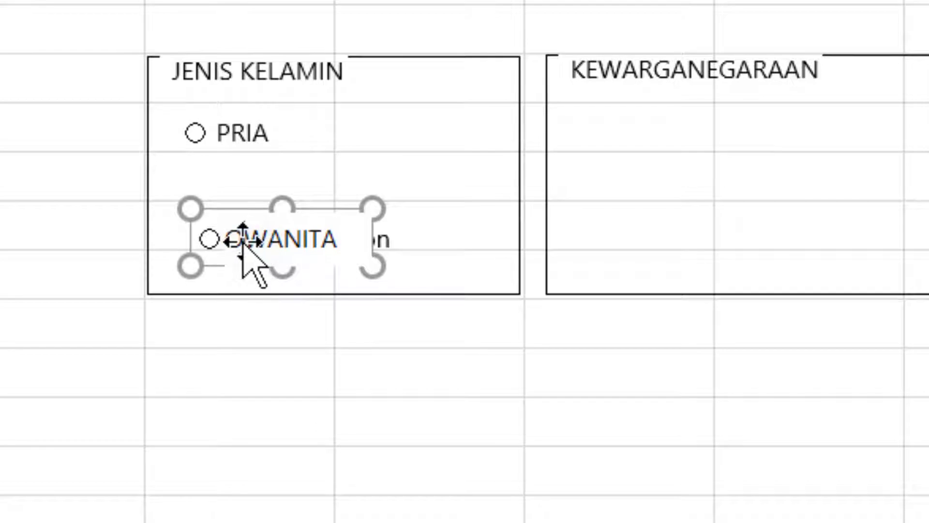
pyautogui.click(491, 456)
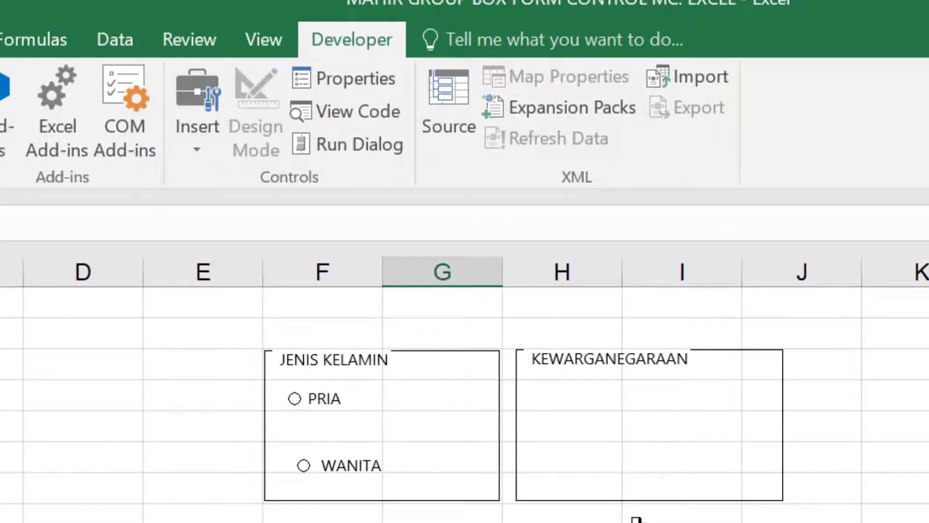
# Draw an Option Button form control inside the KEWARGANEGARAAN group box, just under its title.
pyautogui.click(196, 97)
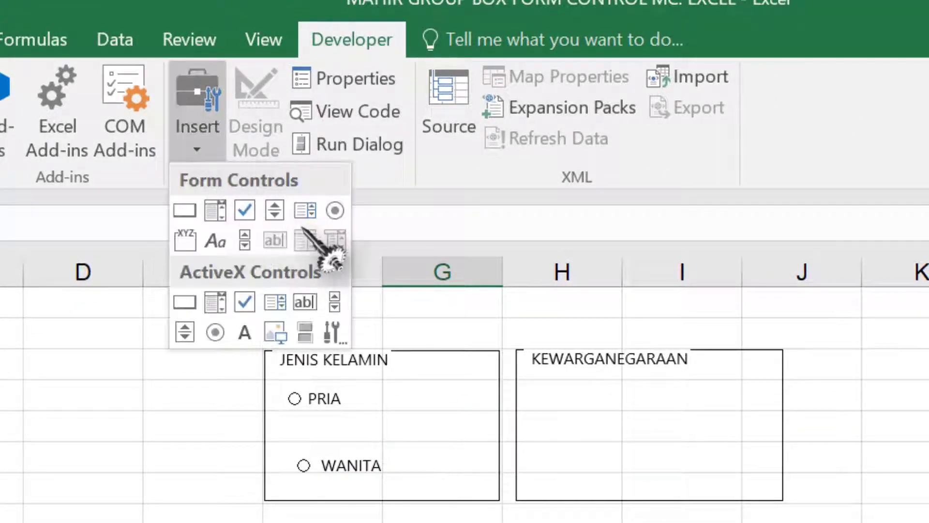
pyautogui.click(336, 211)
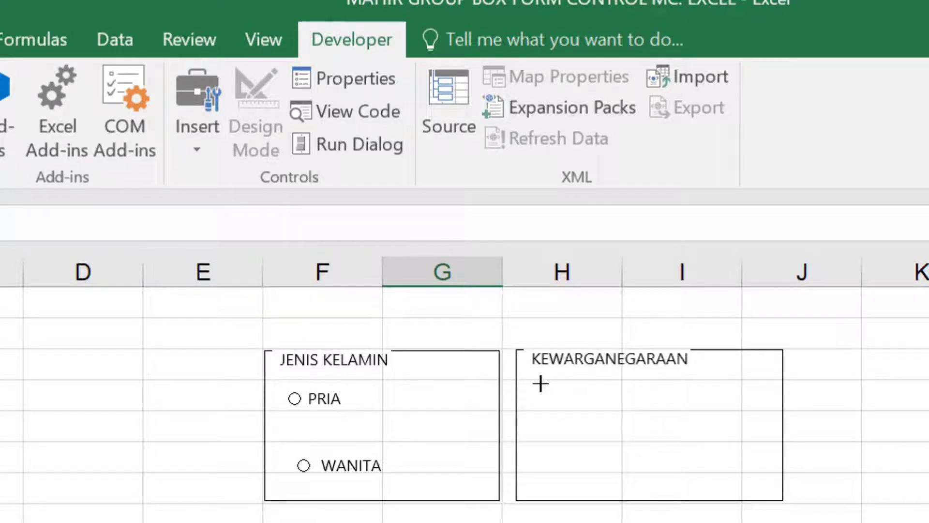
pyautogui.moveTo(541, 383); pyautogui.dragTo(596, 415)
pyautogui.moveTo(653, 417); pyautogui.dragTo(655, 417)
# Replace the label of the option button in the KEWARGANEGARAAN box with WNI.
pyautogui.rightClick(608, 410)
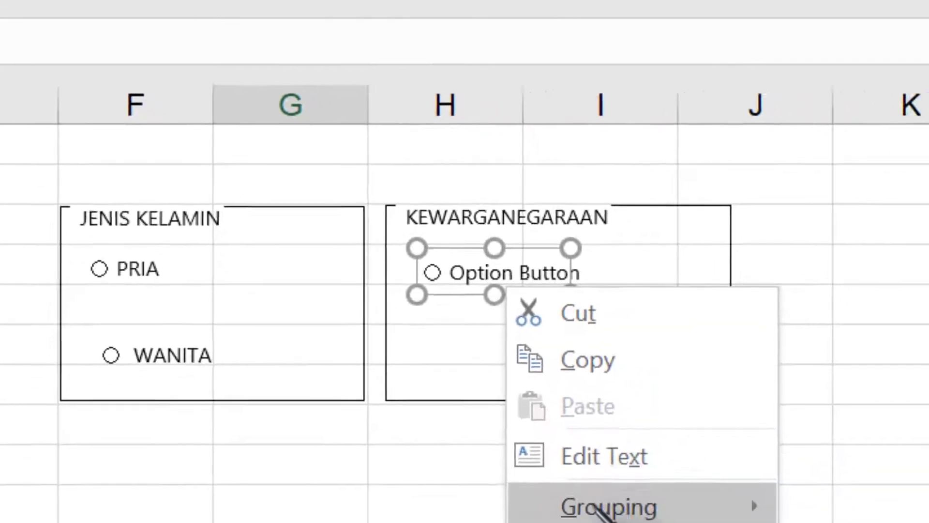
pyautogui.click(601, 425)
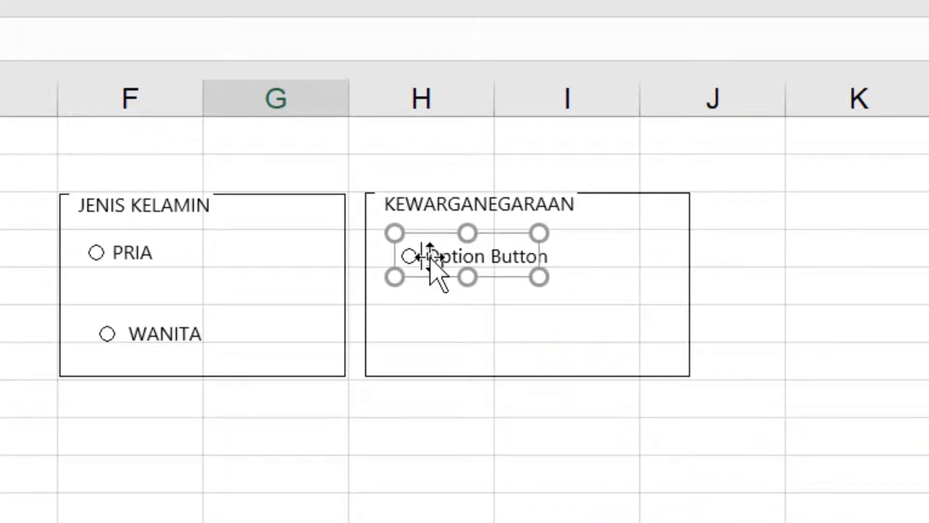
pyautogui.moveTo(422, 256); pyautogui.dragTo(557, 261)
pyautogui.write('WNI')
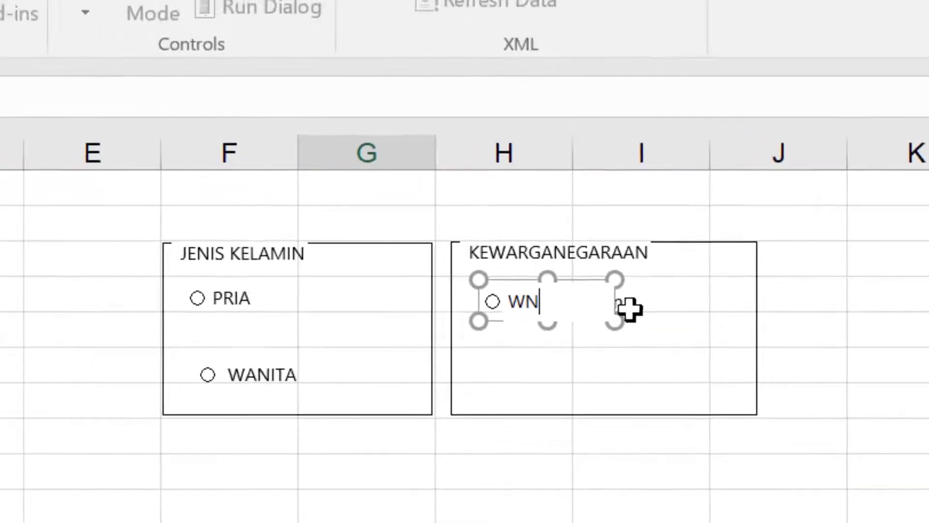
pyautogui.click(564, 382)
# Draw another Option Button form control inside the KEWARGANEGARAAN group box, directly below WNI.
pyautogui.click(326, 147)
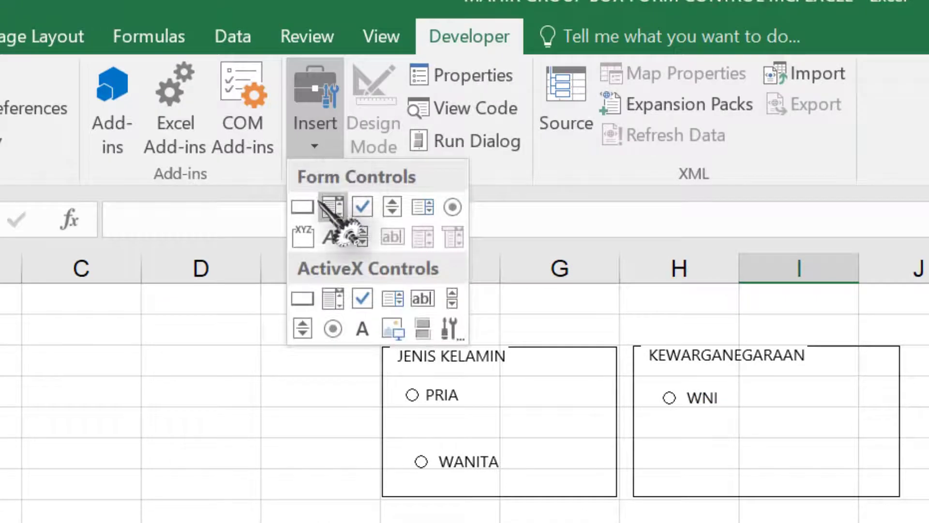
pyautogui.click(453, 208)
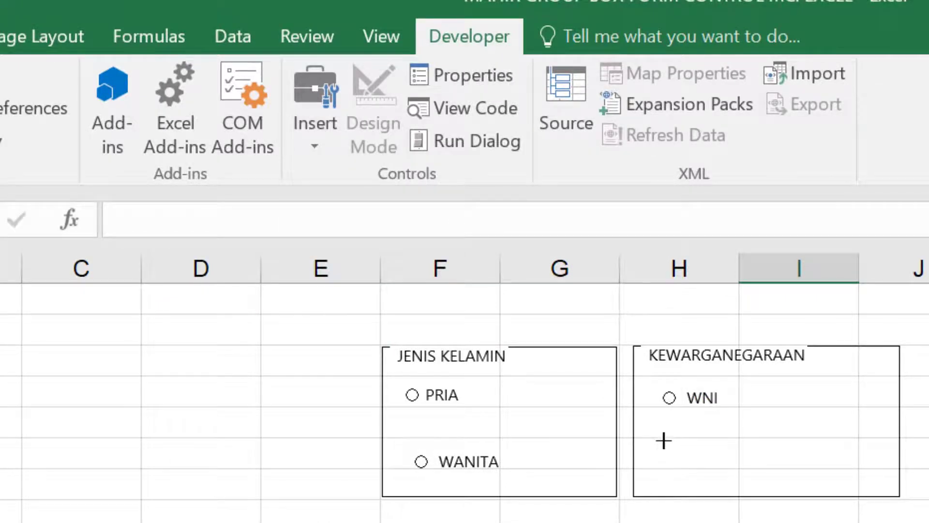
pyautogui.moveTo(663, 440); pyautogui.dragTo(741, 476)
# Replace the label of the option button below WNI with WNA.
pyautogui.rightClick(696, 458)
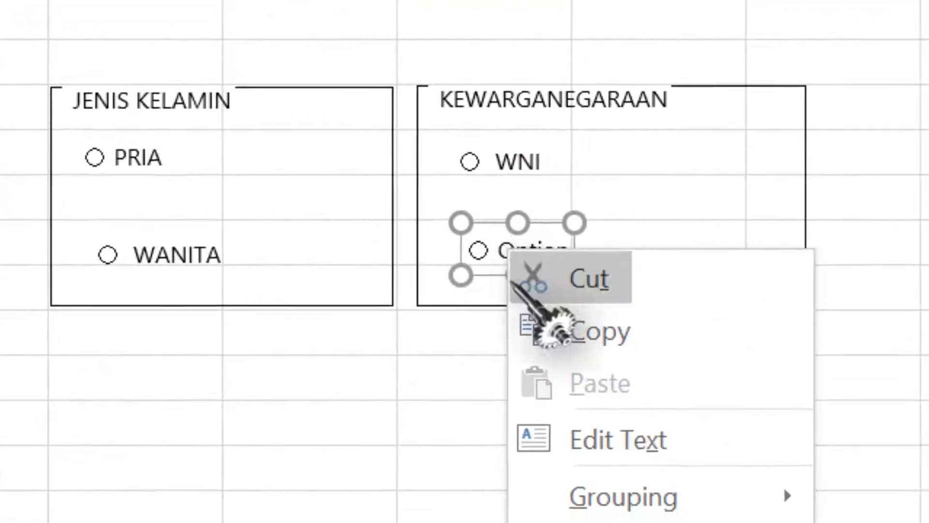
pyautogui.click(592, 439)
pyautogui.write('W')
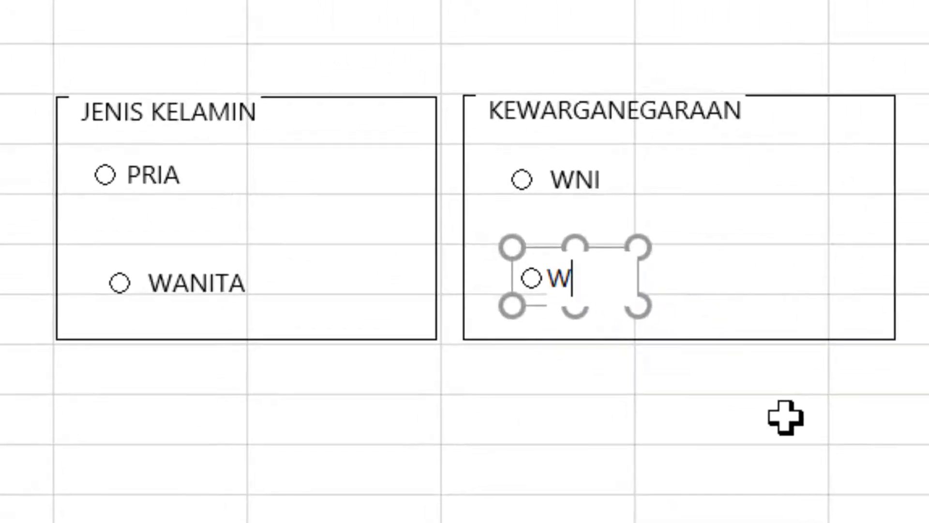
pyautogui.write('NA')
pyautogui.click(692, 453)
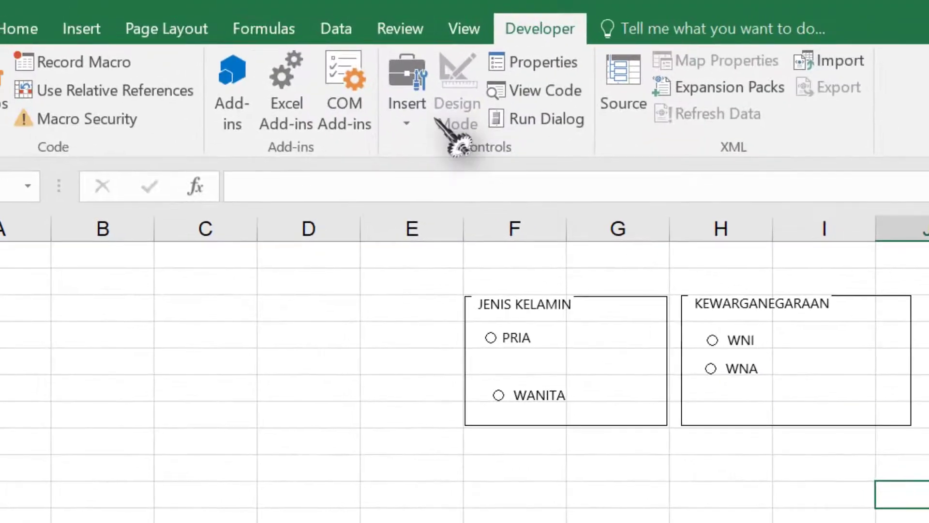
# Draw a third Option Button form control in the KEWARGANEGARAAN group box, directly below WNA.
pyautogui.click(409, 114)
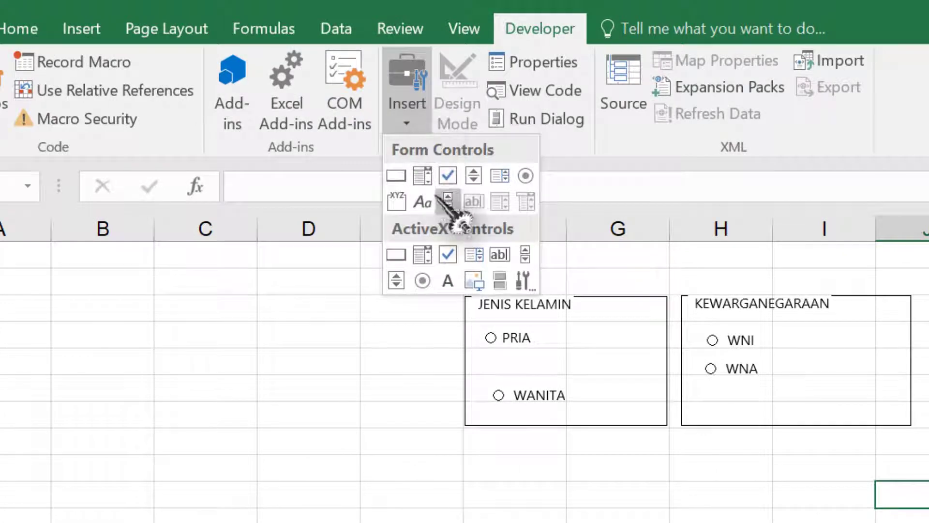
pyautogui.click(526, 176)
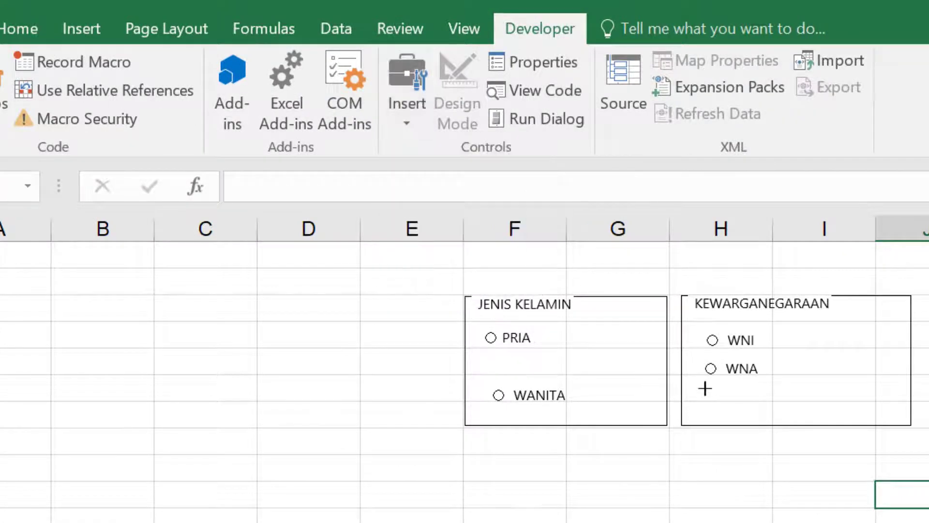
pyautogui.moveTo(705, 388); pyautogui.dragTo(775, 417)
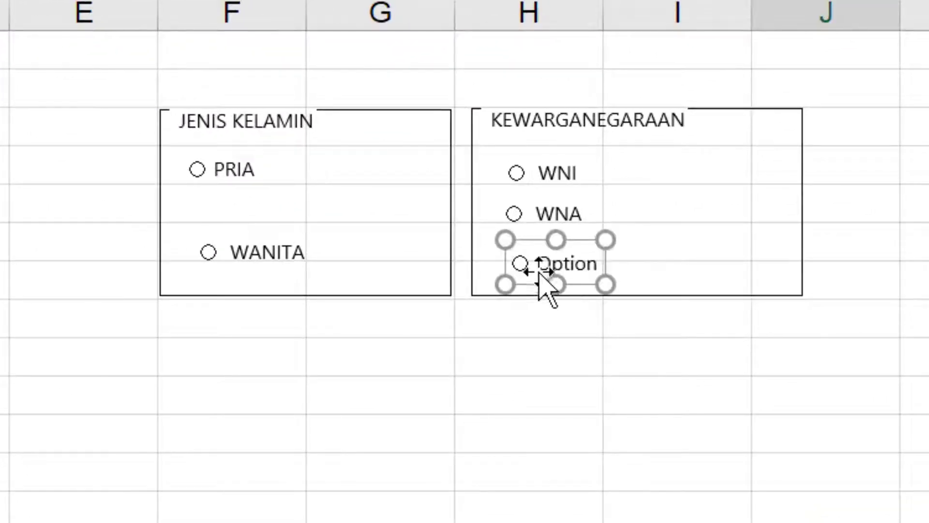
# Replace the label of the option button below WNA with LAINNYA.
pyautogui.rightClick(541, 276)
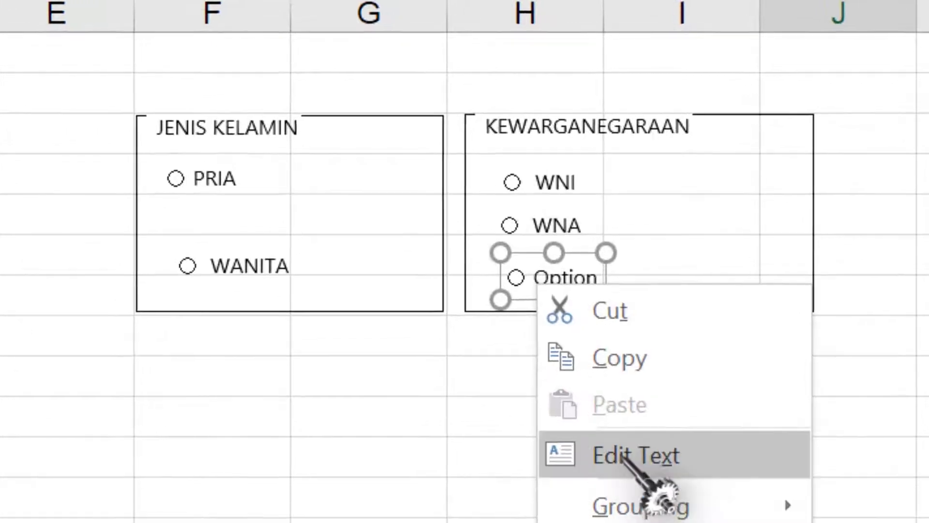
pyautogui.click(632, 431)
pyautogui.moveTo(529, 310); pyautogui.dragTo(631, 324)
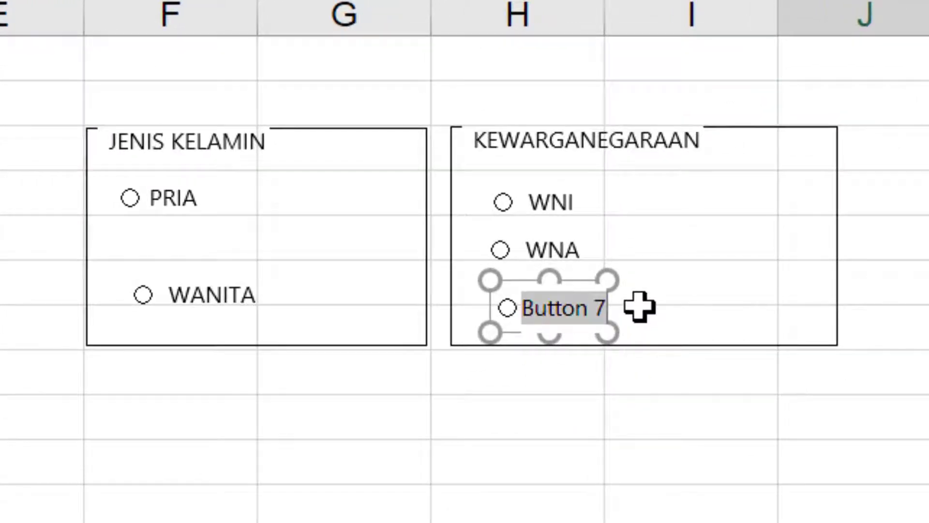
pyautogui.write('LA')
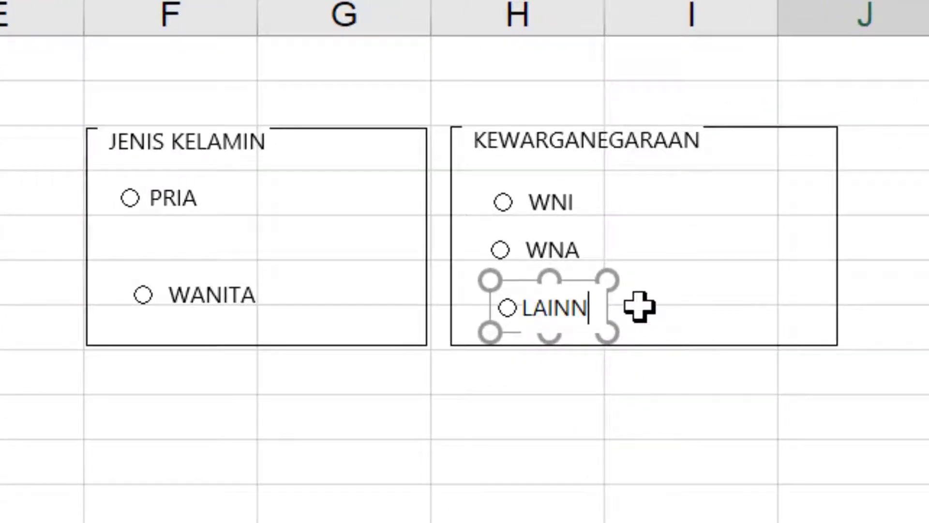
pyautogui.click(676, 498)
# Narrow the KEWARGANEGARAAN group box to end within column I and the JENIS KELAMIN group box to end within column G.
pyautogui.click(661, 143)
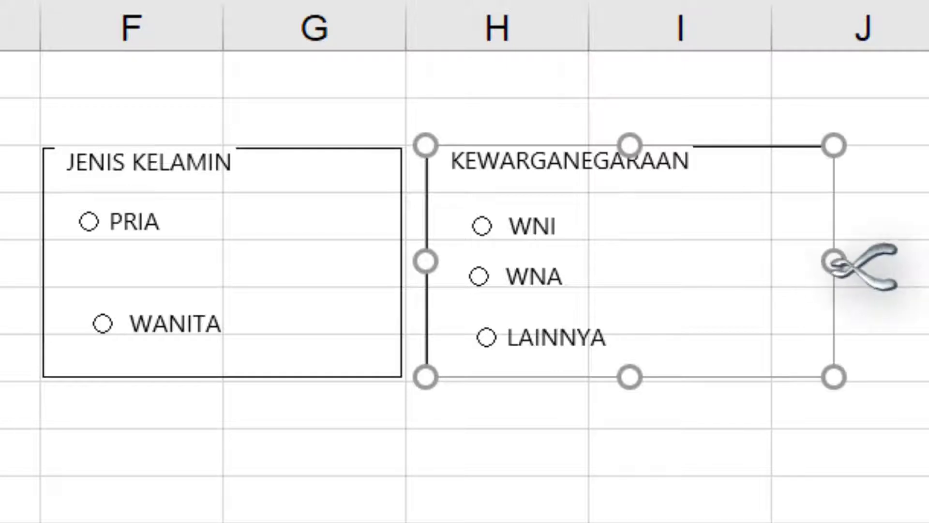
pyautogui.moveTo(833, 262); pyautogui.dragTo(735, 261)
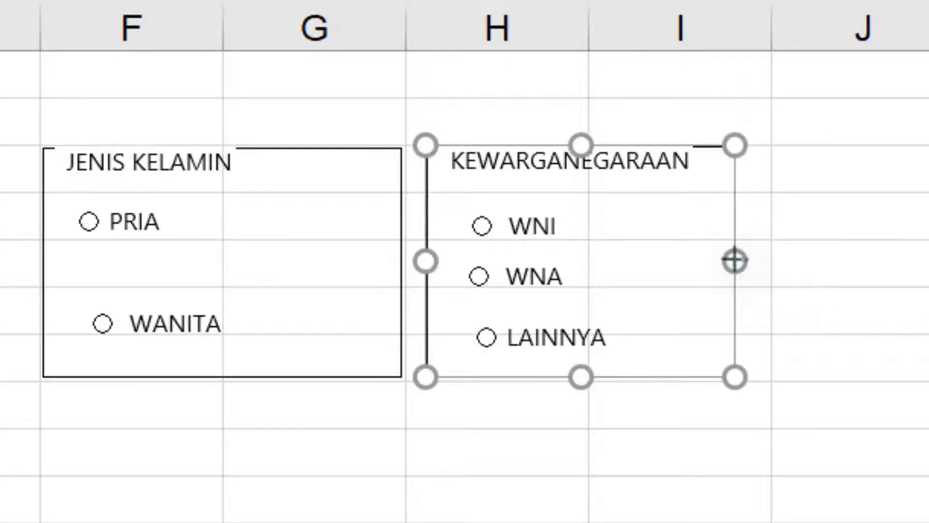
pyautogui.click(200, 159)
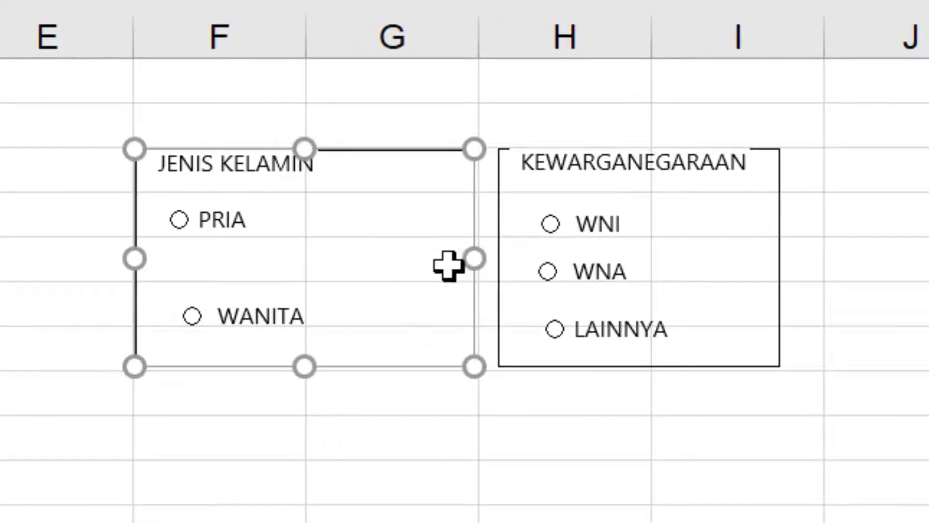
pyautogui.moveTo(474, 258); pyautogui.dragTo(378, 261)
pyautogui.click(616, 433)
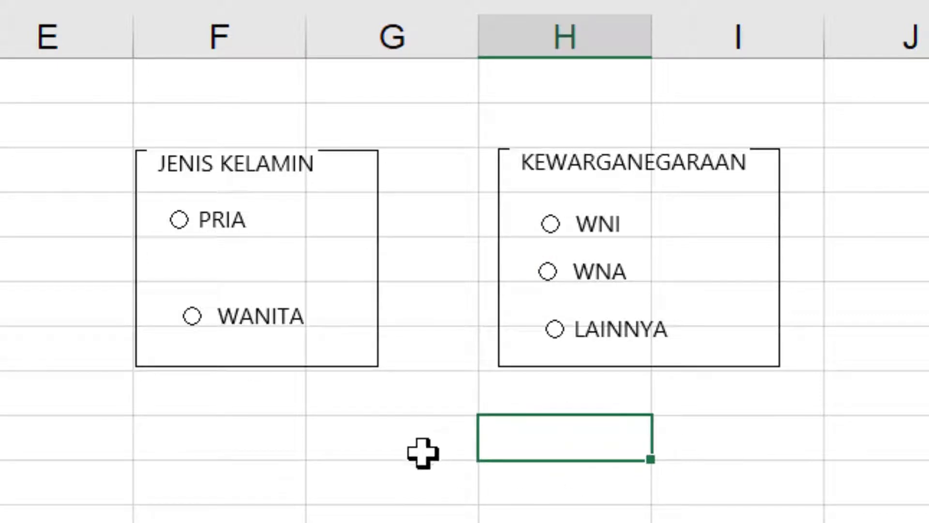
# Select the PRIA and WANITA option buttons together and align their left edges.
pyautogui.keyDown('ctrl'); pyautogui.click(223, 226); pyautogui.keyUp('ctrl')
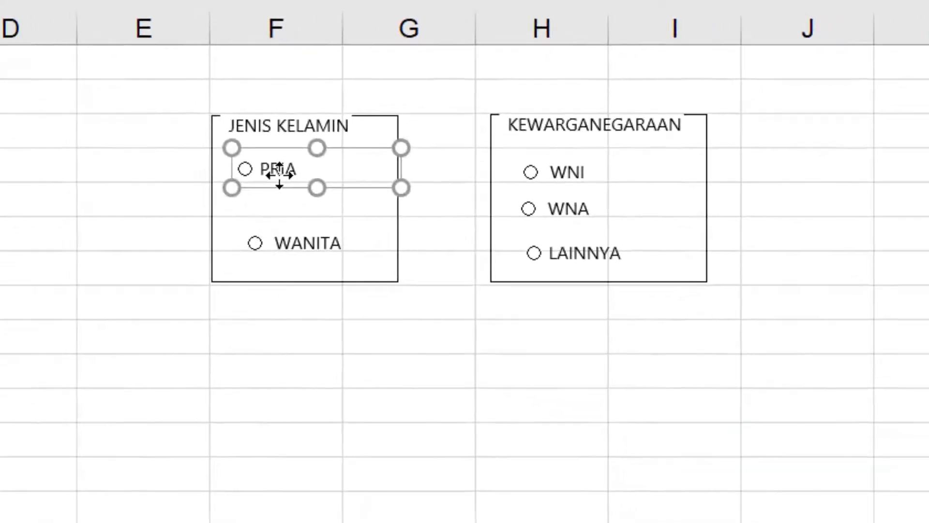
pyautogui.rightClick(279, 174)
pyautogui.press('Escape')
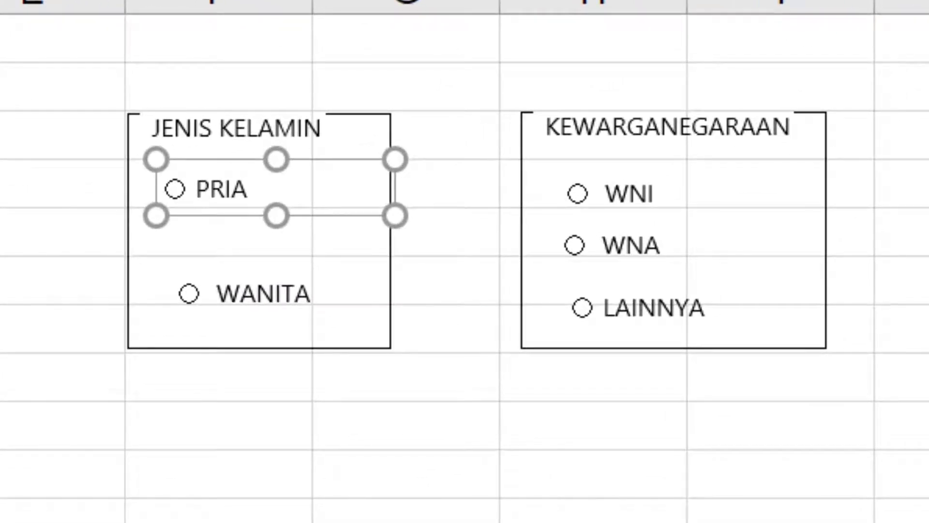
pyautogui.keyDown('ctrl'); pyautogui.click(311, 304); pyautogui.keyUp('ctrl')
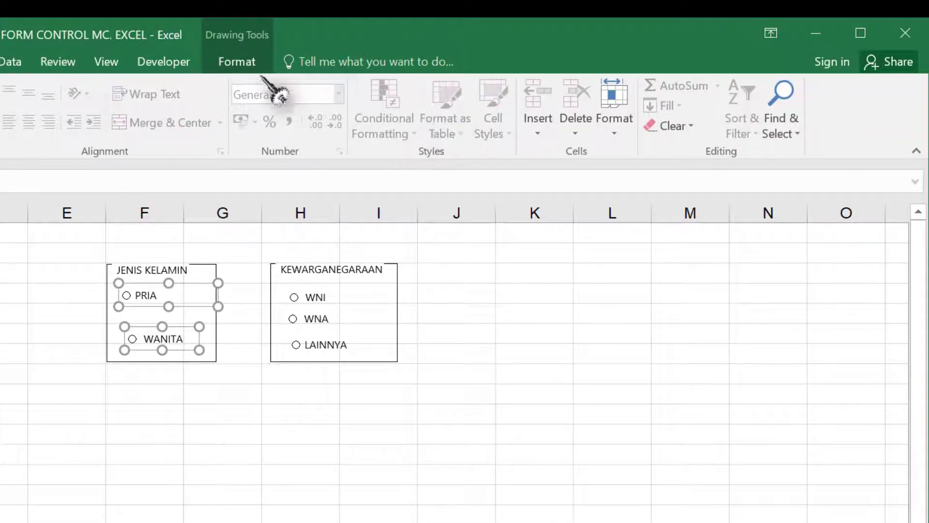
pyautogui.click(244, 65)
pyautogui.click(524, 129)
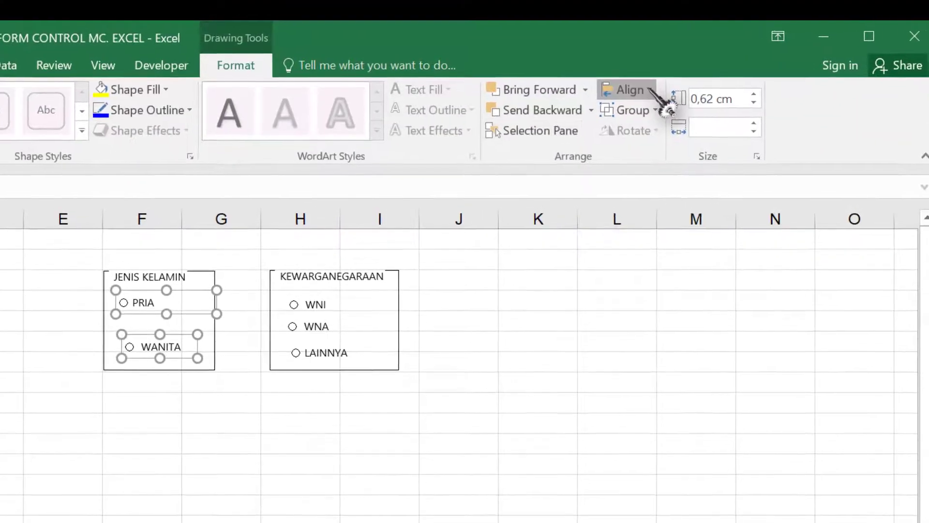
pyautogui.click(646, 90)
pyautogui.click(662, 136)
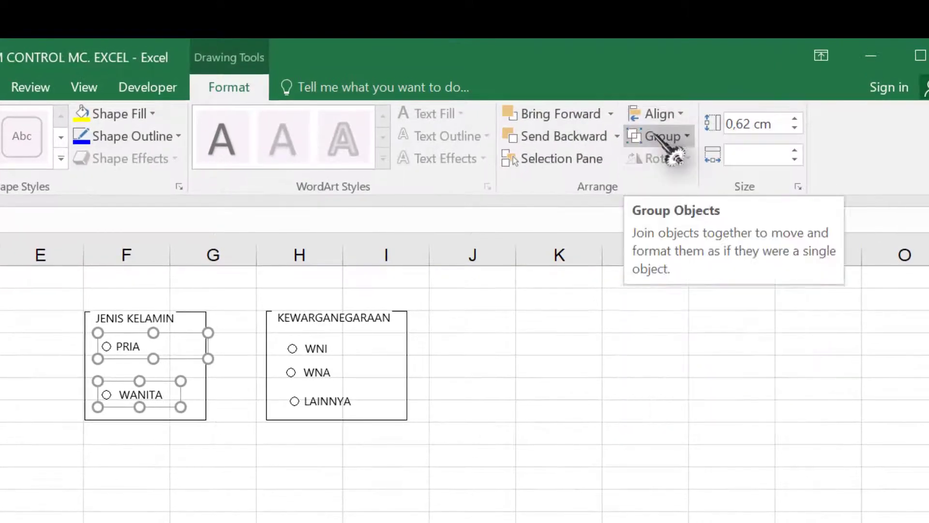
pyautogui.press('Escape')
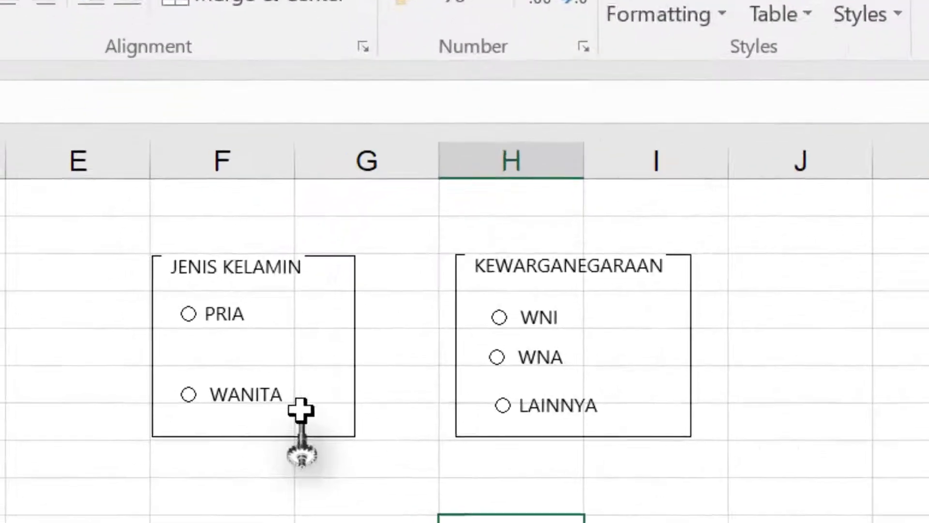
# Move the WANITA option button slightly up and PRIA slightly down to bring them closer together in the JENIS KELAMIN box.
pyautogui.rightClick(300, 410)
pyautogui.press('Escape')
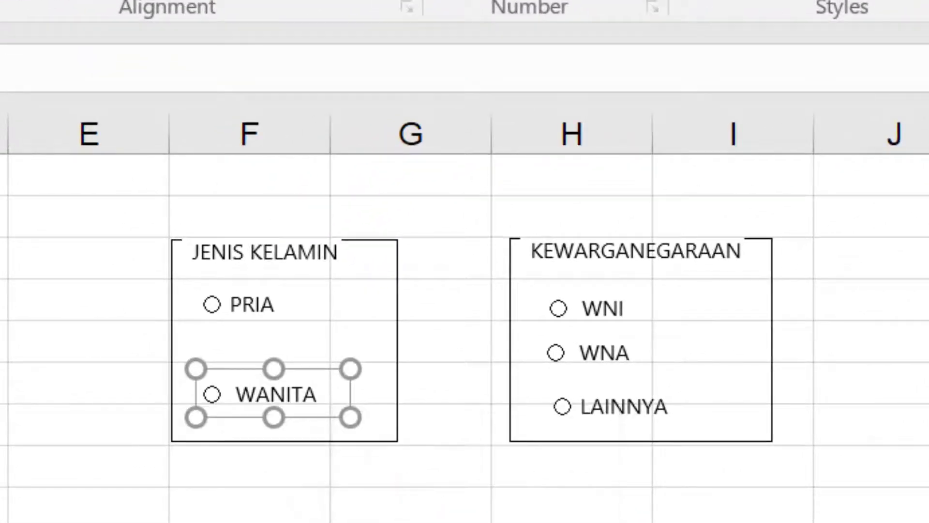
pyautogui.moveTo(295, 415); pyautogui.dragTo(325, 404)
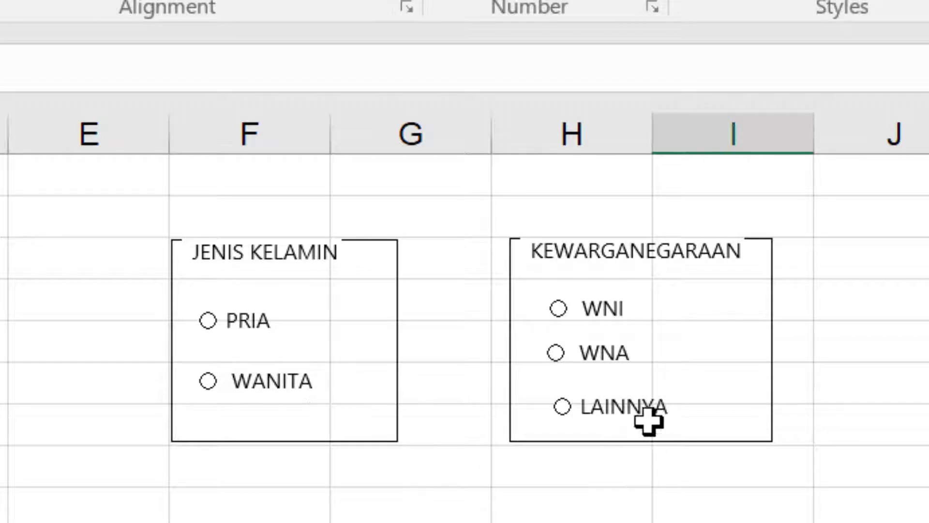
# Select the LAINNYA, WNA and WNI option buttons together and align their left edges.
pyautogui.keyDown('ctrl'); pyautogui.click(647, 408); pyautogui.keyUp('ctrl')
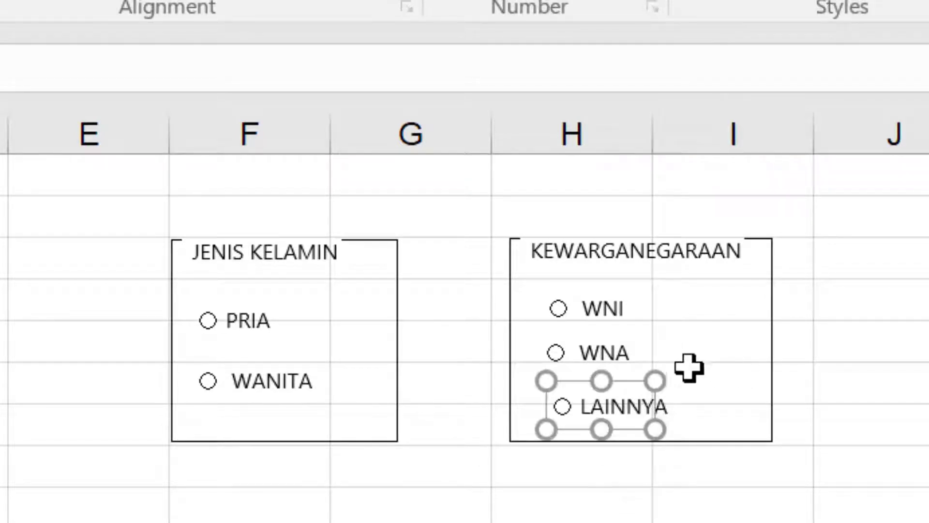
pyautogui.keyDown('ctrl'); pyautogui.click(638, 353); pyautogui.keyUp('ctrl')
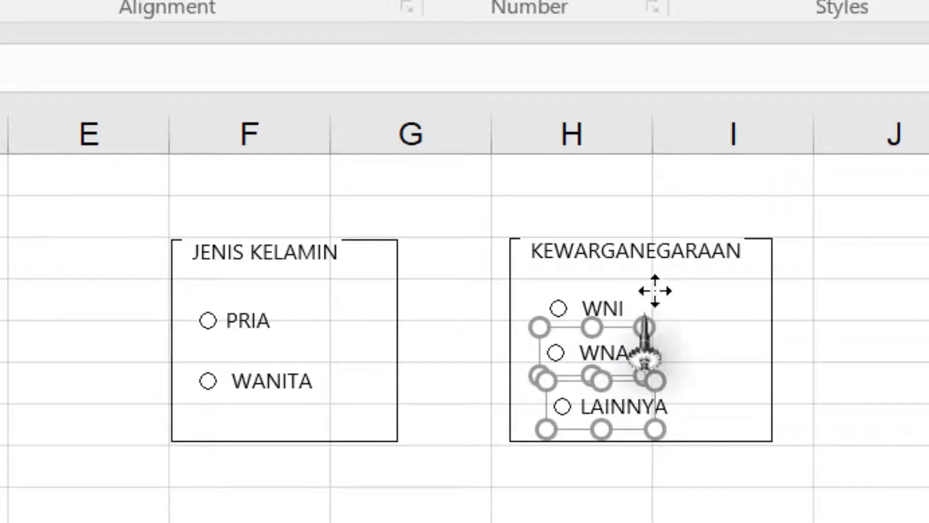
pyautogui.keyDown('ctrl'); pyautogui.click(634, 298); pyautogui.keyUp('ctrl')
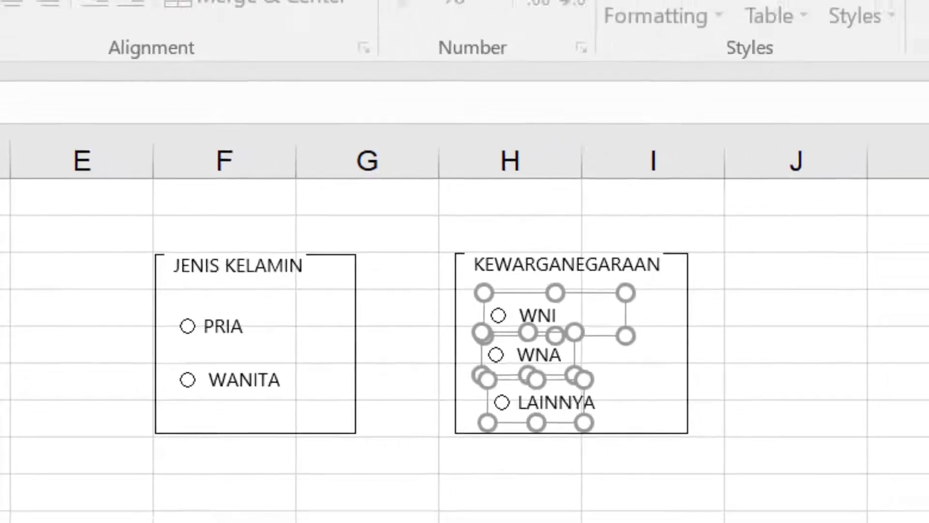
pyautogui.click(272, 44)
pyautogui.click(747, 89)
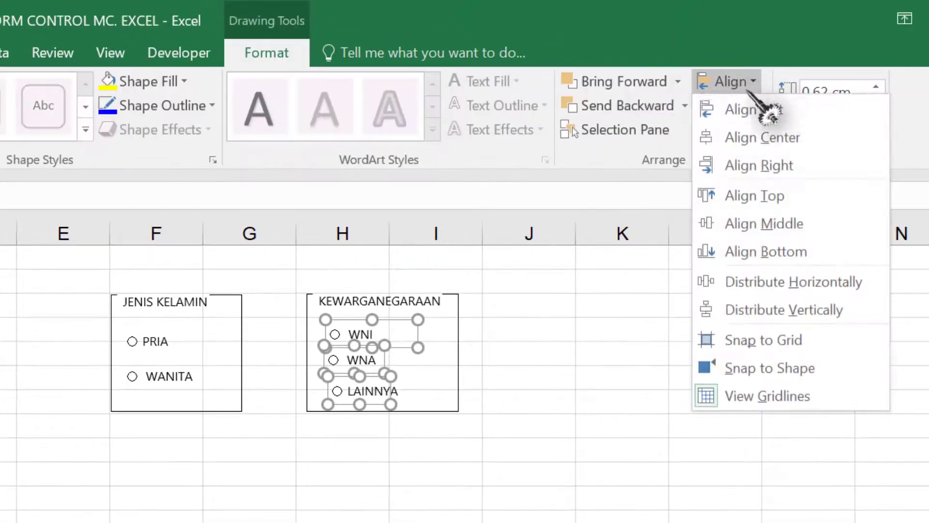
pyautogui.click(760, 110)
pyautogui.click(623, 399)
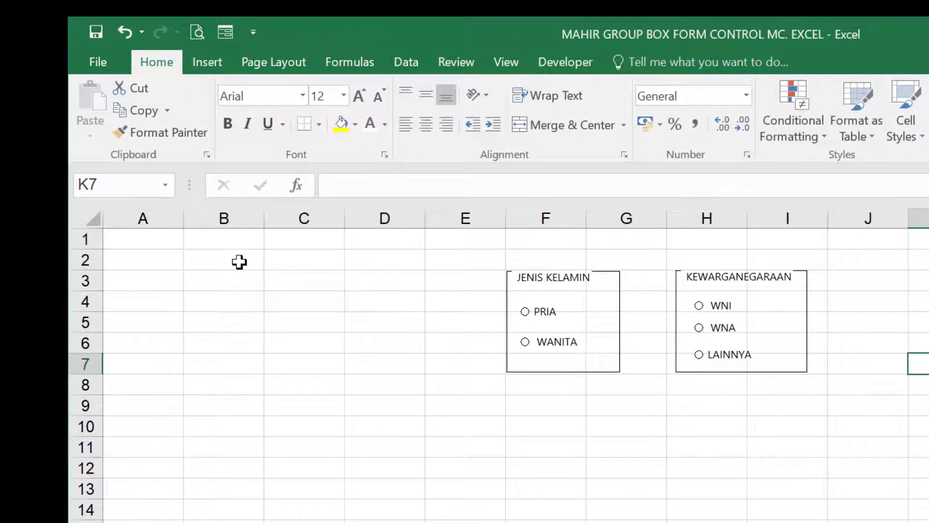
# Enter the heading BIODATA DIRI in cell B2.
pyautogui.click(239, 262)
pyautogui.write('BIODATA D')
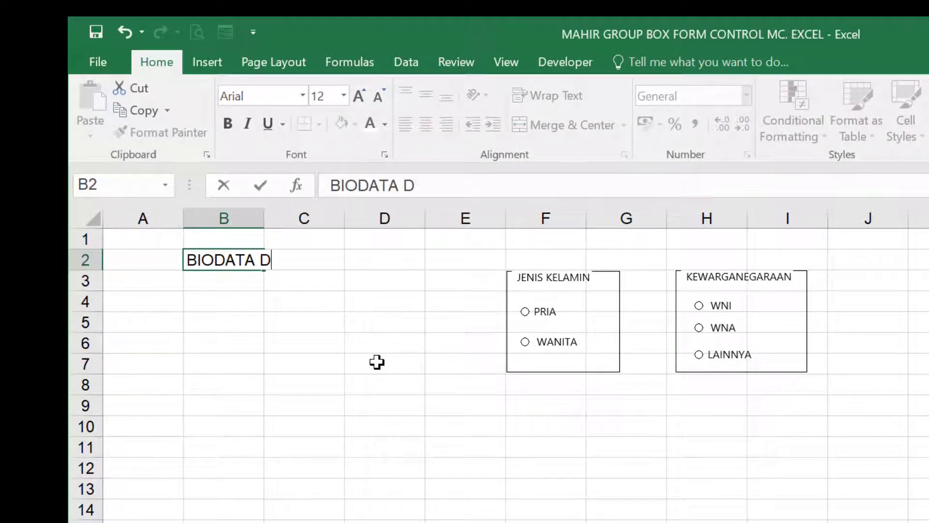
pyautogui.write('IRI')
pyautogui.press('Return')
# Enter the labels NAMA, JENIS KELAMIN and KEWARGANEGRAAN in cells B4 to B6.
pyautogui.press('Return')
pyautogui.write('NAMA')
pyautogui.press('Return')
pyautogui.write('JENIS KELAMIN')
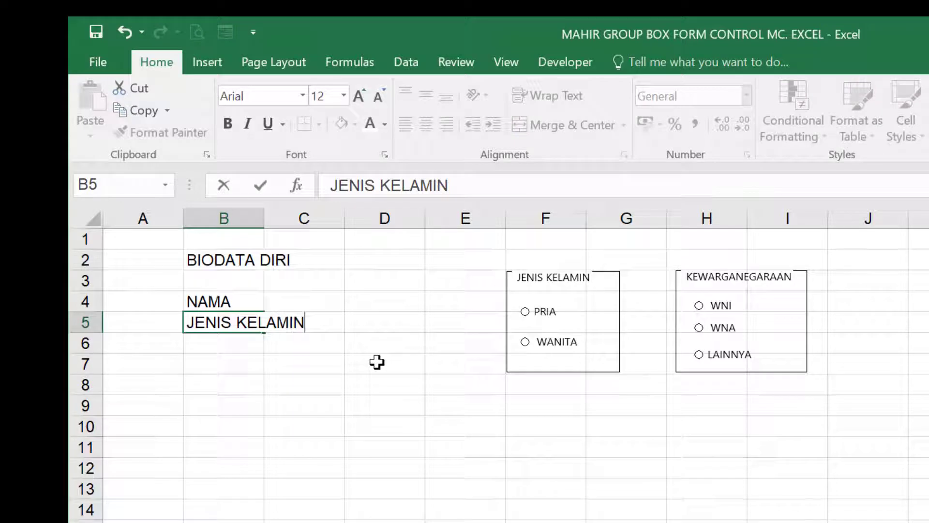
pyautogui.press('Return')
pyautogui.write('KEWARGANE')
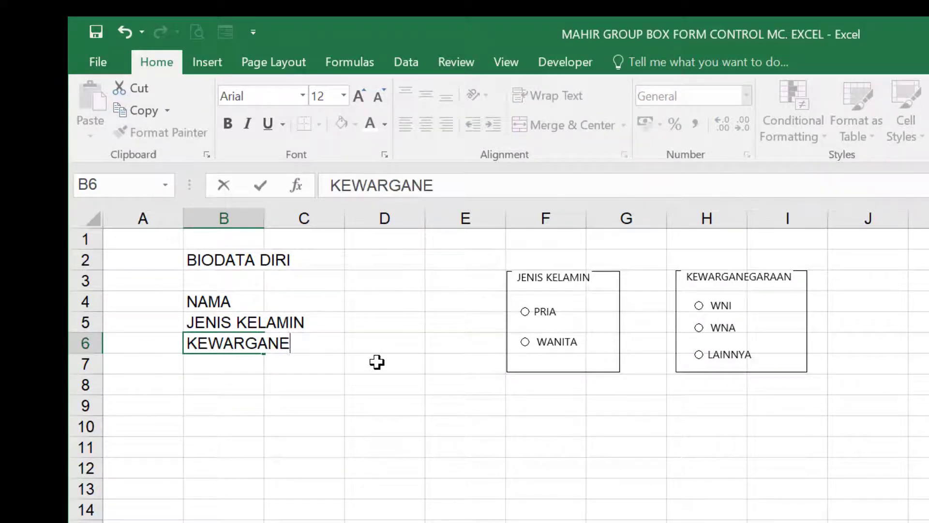
pyautogui.write('N')
pyautogui.press('Return')
# Widen column B to fit its longest label and narrow column C to a slim separator column.
pyautogui.moveTo(265, 219); pyautogui.dragTo(352, 245)
pyautogui.moveTo(434, 219); pyautogui.dragTo(373, 251)
# Fill cells C4:C6 with colons and centre them horizontally and vertically.
pyautogui.moveTo(360, 302); pyautogui.dragTo(360, 348)
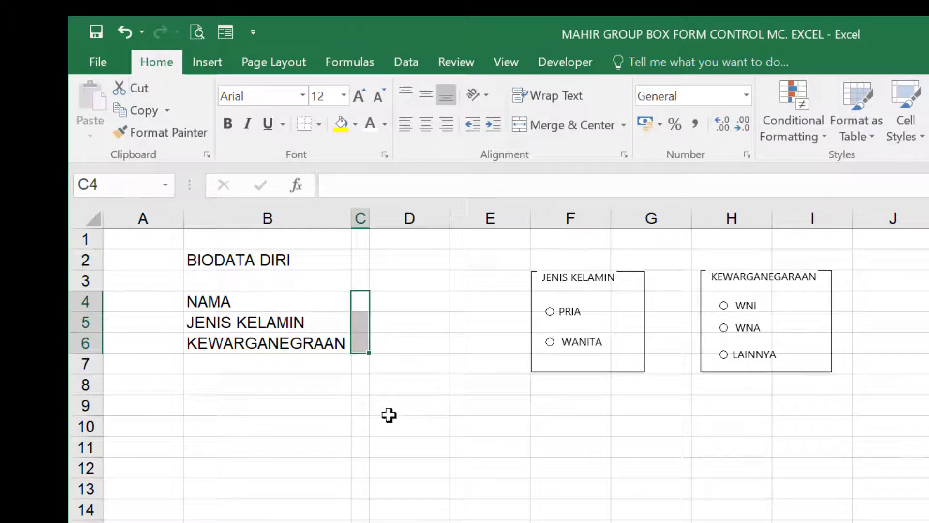
pyautogui.hotkey('ctrl', 'Return')
pyautogui.click(426, 94)
pyautogui.click(425, 124)
pyautogui.moveTo(450, 222); pyautogui.dragTo(511, 230)
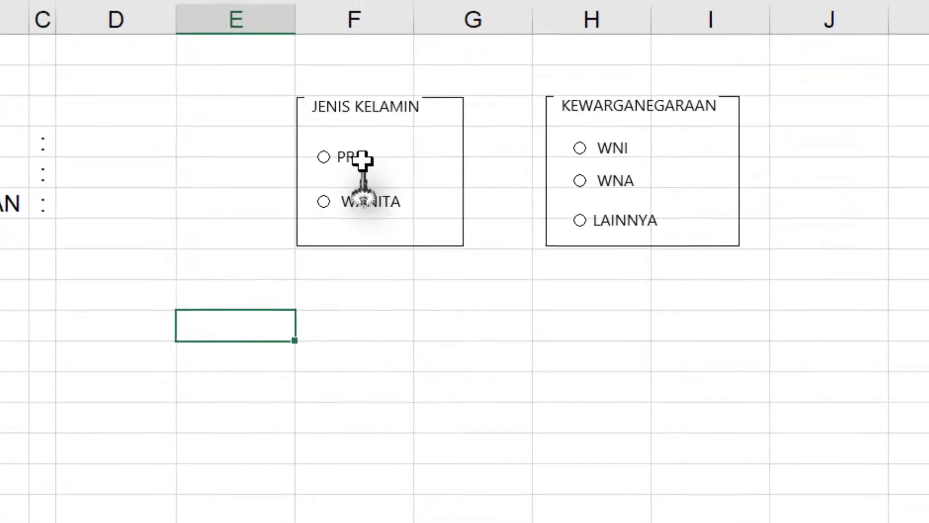
# Link the PRIA option button to cell $F$2 through its control formatting.
pyautogui.rightClick(362, 161)
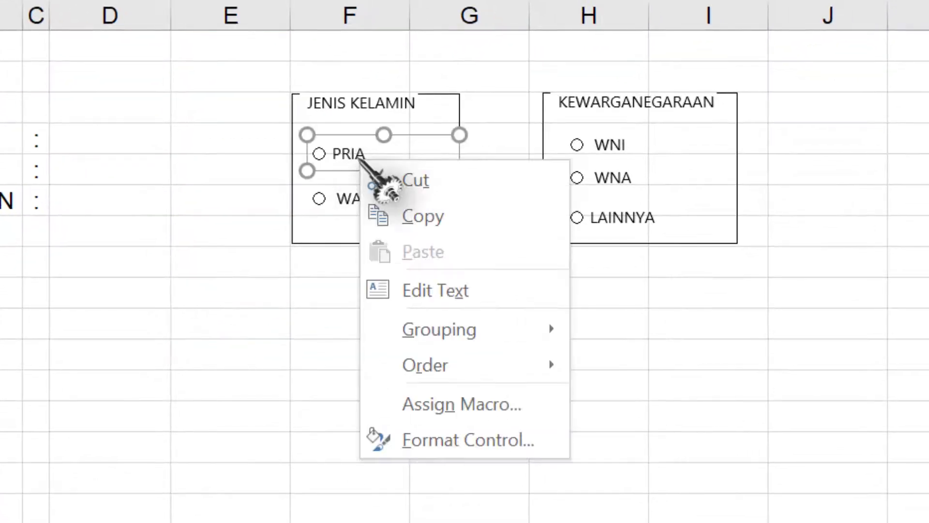
pyautogui.click(430, 441)
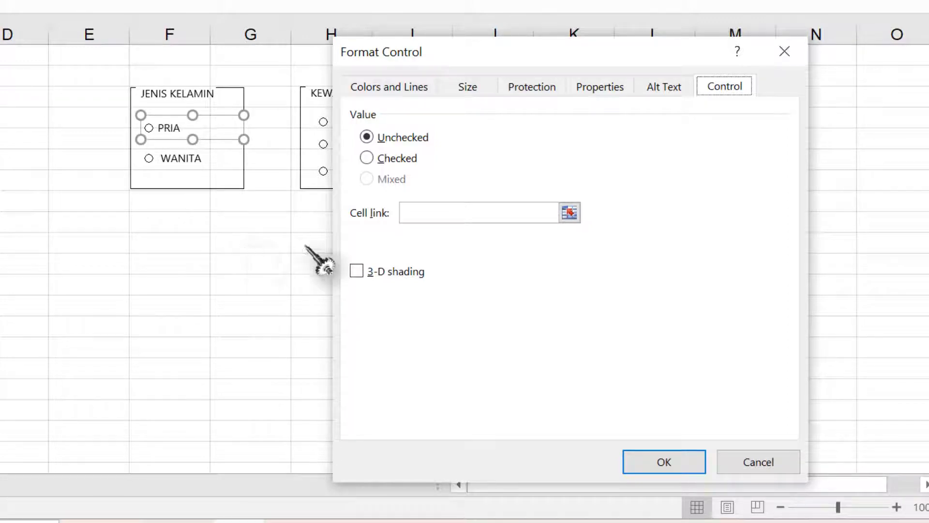
pyautogui.click(426, 213)
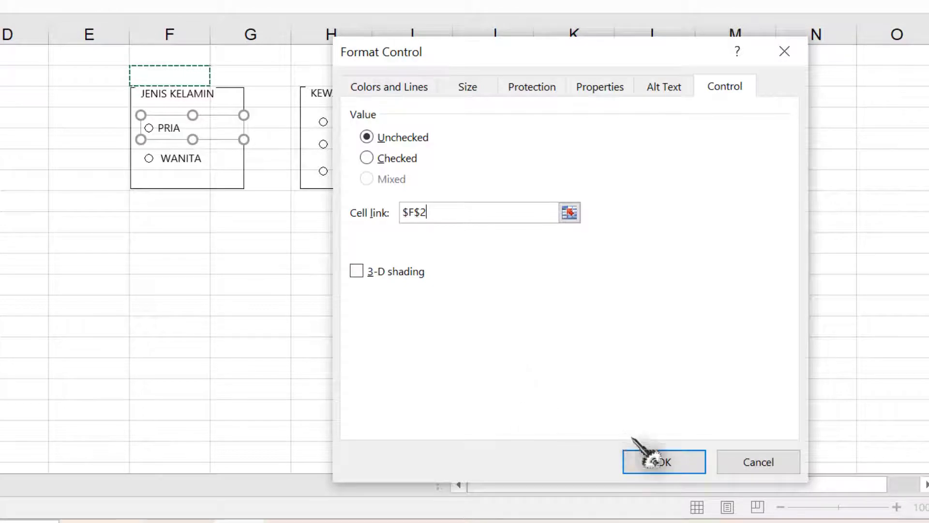
pyautogui.click(661, 464)
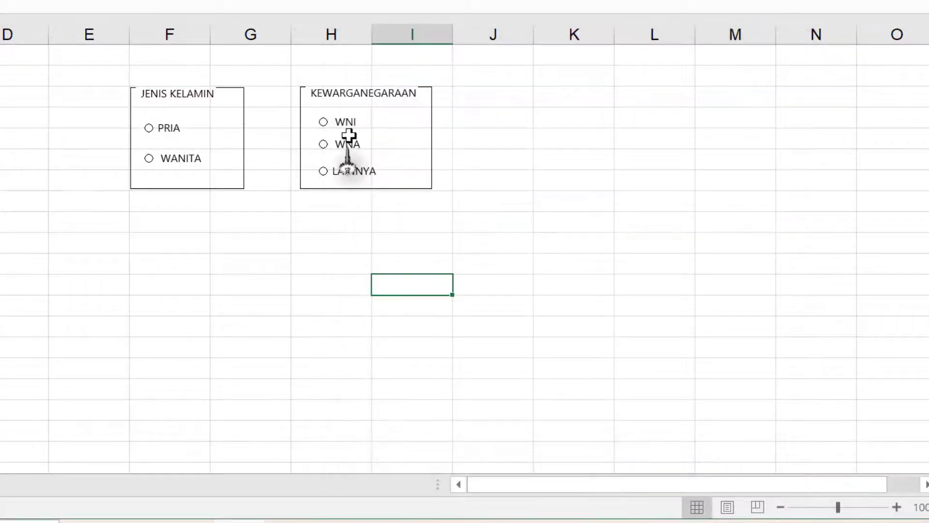
# Link the WNI option button to cell H2 through its control formatting.
pyautogui.rightClick(345, 117)
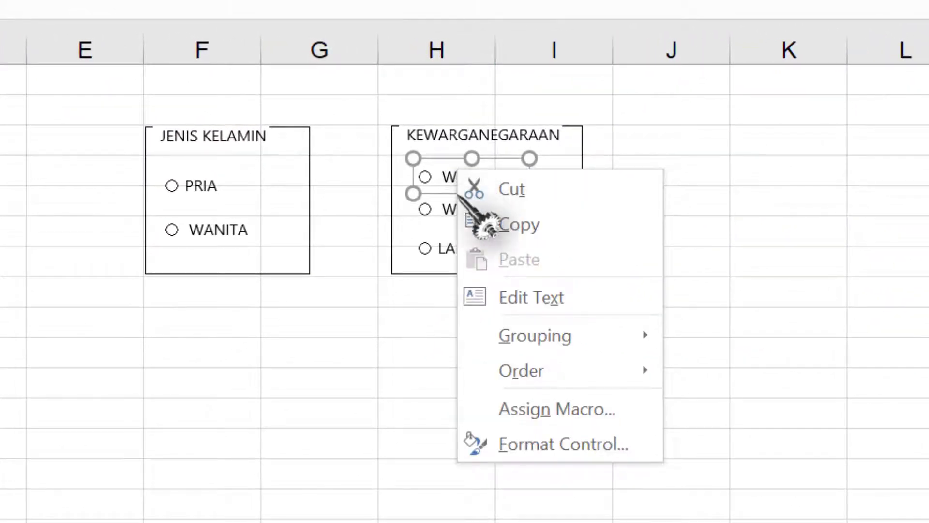
pyautogui.click(532, 443)
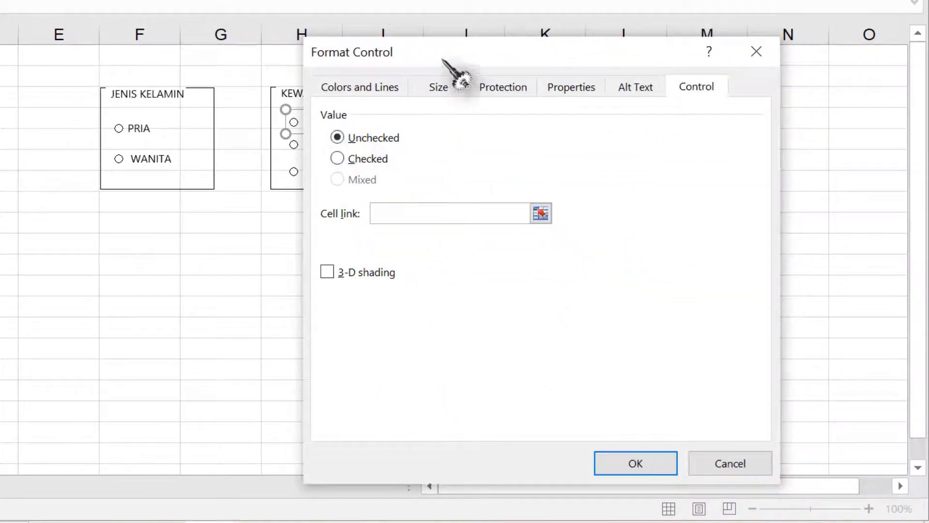
pyautogui.moveTo(449, 51); pyautogui.dragTo(547, 46)
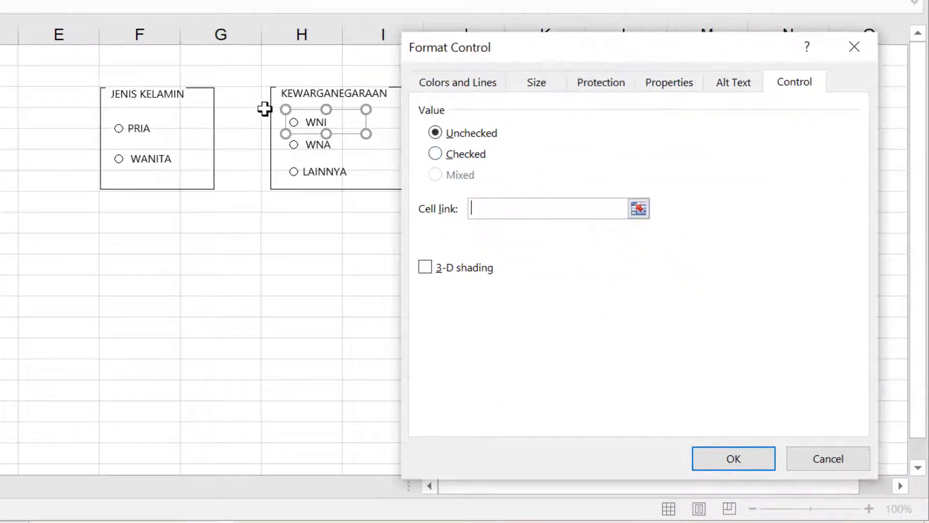
pyautogui.press('Return')
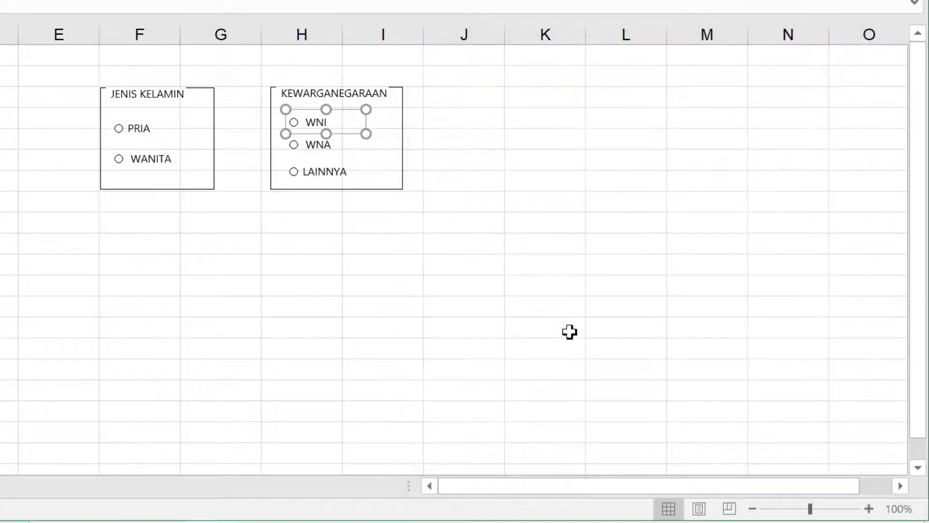
pyautogui.click(528, 300)
# Test the JENIS KELAMIN box by switching between PRIA and WANITA, finishing on WANITA.
pyautogui.click(118, 129)
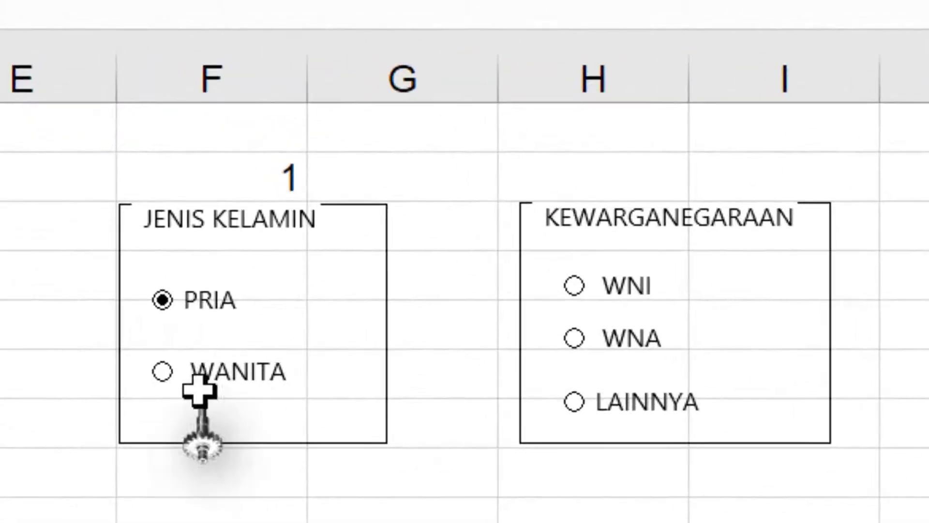
pyautogui.click(166, 369)
pyautogui.click(161, 293)
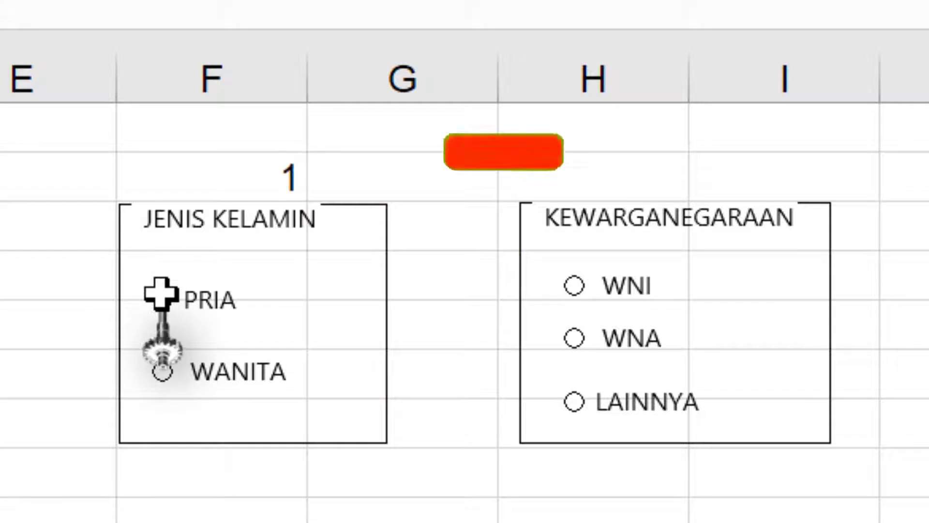
pyautogui.click(162, 371)
# Test the KEWARGANEGARAAN box by choosing WNI, WNA and LAINNYA in turn, finishing on WNI.
pyautogui.click(575, 284)
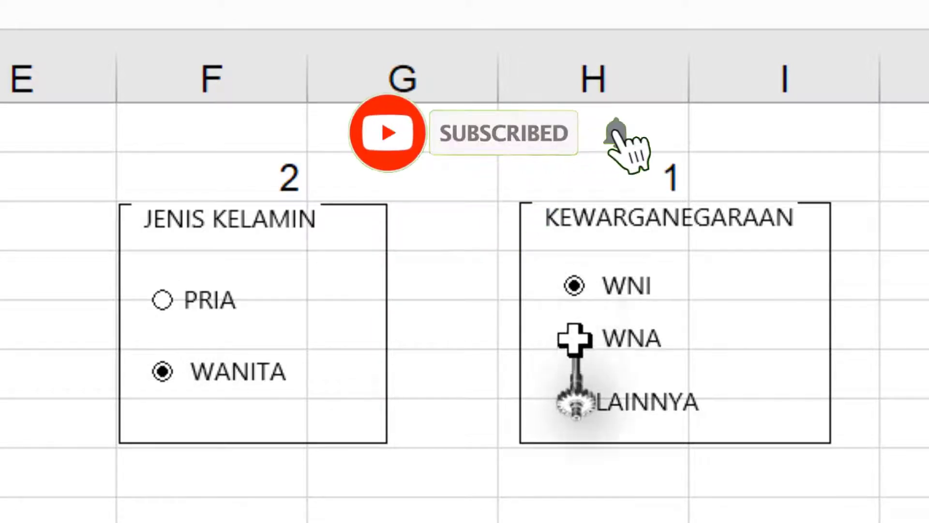
pyautogui.click(574, 334)
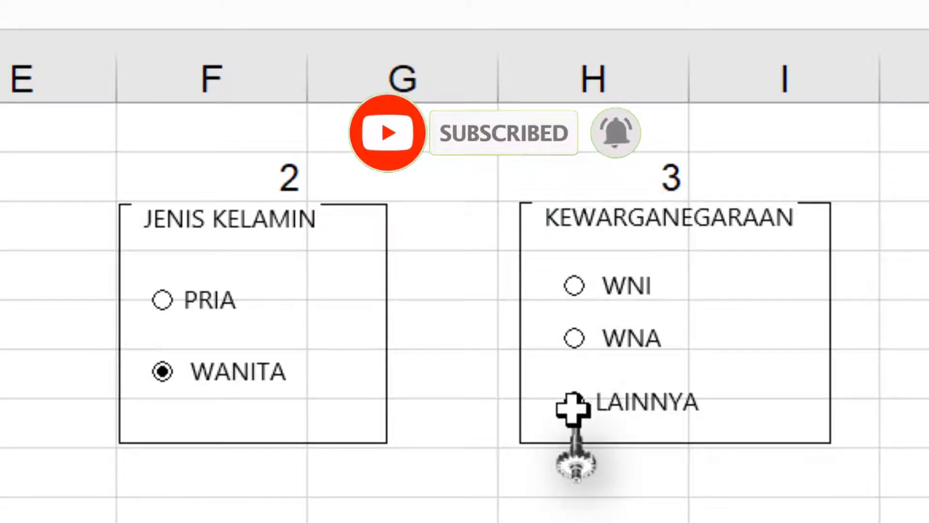
pyautogui.click(573, 284)
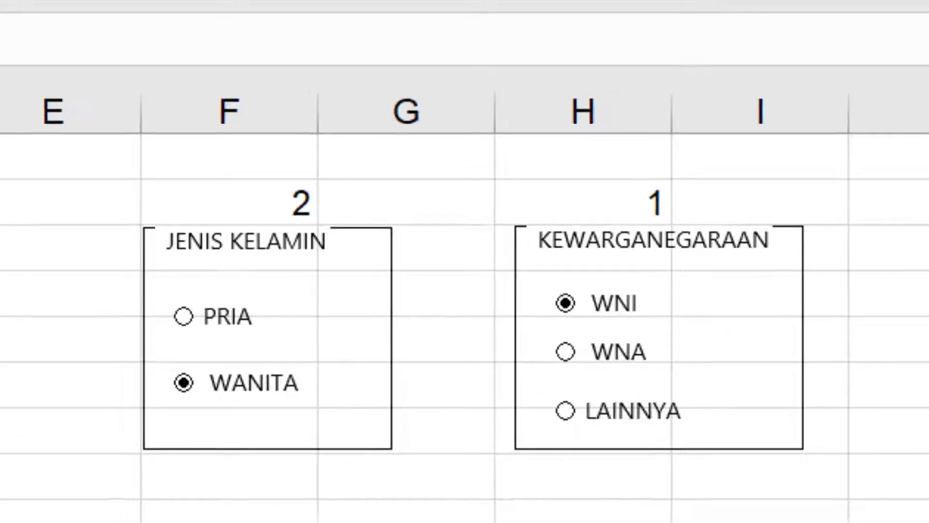
pyautogui.click(467, 517)
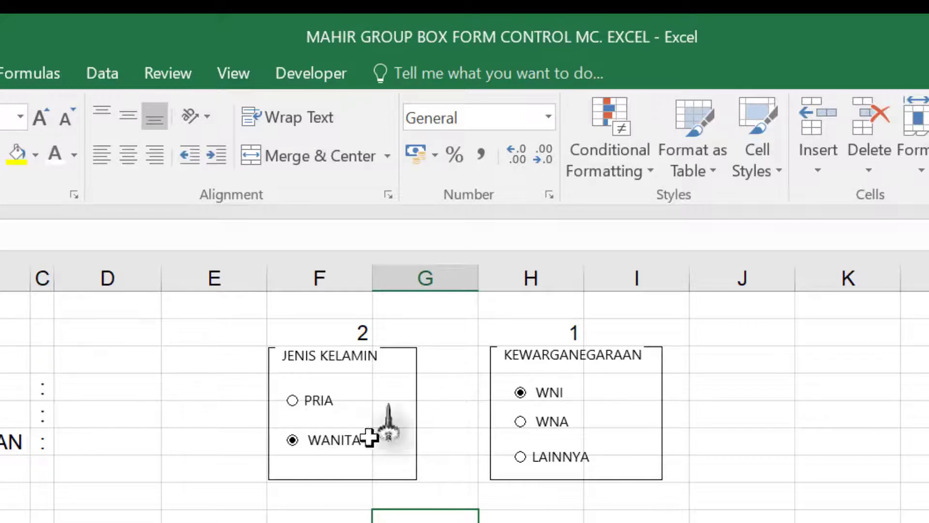
# Group the JENIS KELAMIN group box with its PRIA and WANITA option buttons, picking them by name from the object list.
pyautogui.click(363, 358)
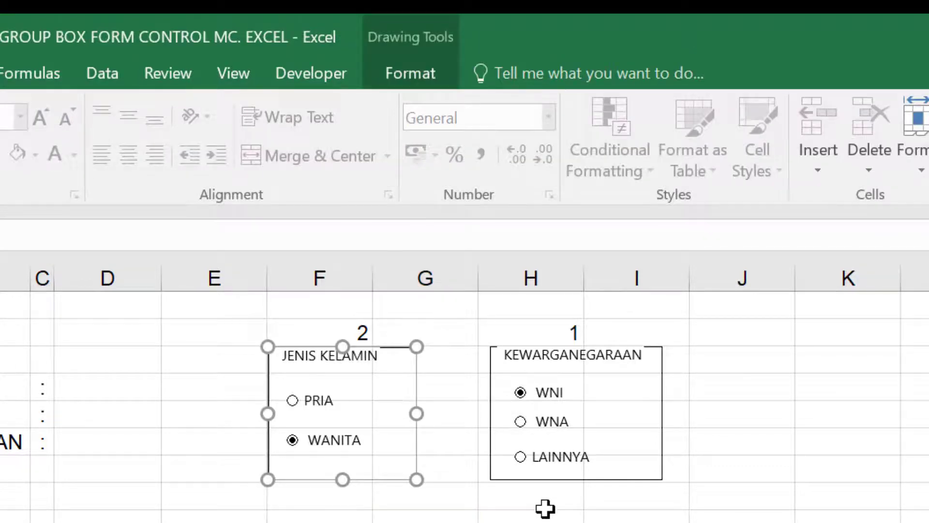
pyautogui.click(442, 82)
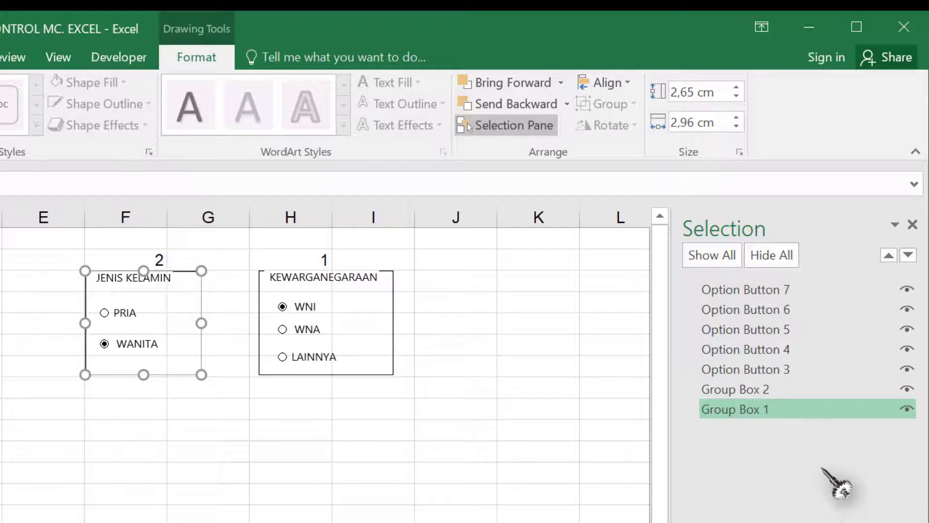
pyautogui.keyDown('ctrl'); pyautogui.click(815, 368); pyautogui.keyUp('ctrl')
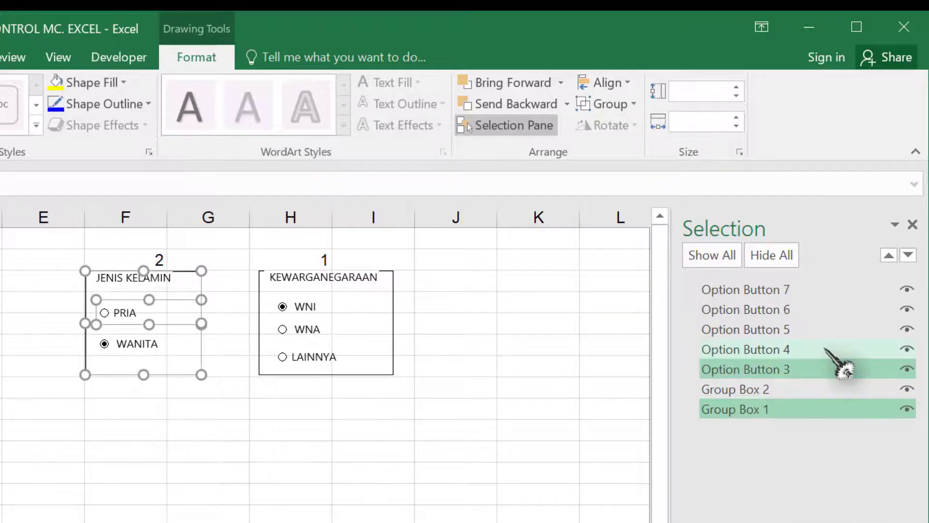
pyautogui.keyDown('ctrl'); pyautogui.click(826, 349); pyautogui.keyUp('ctrl')
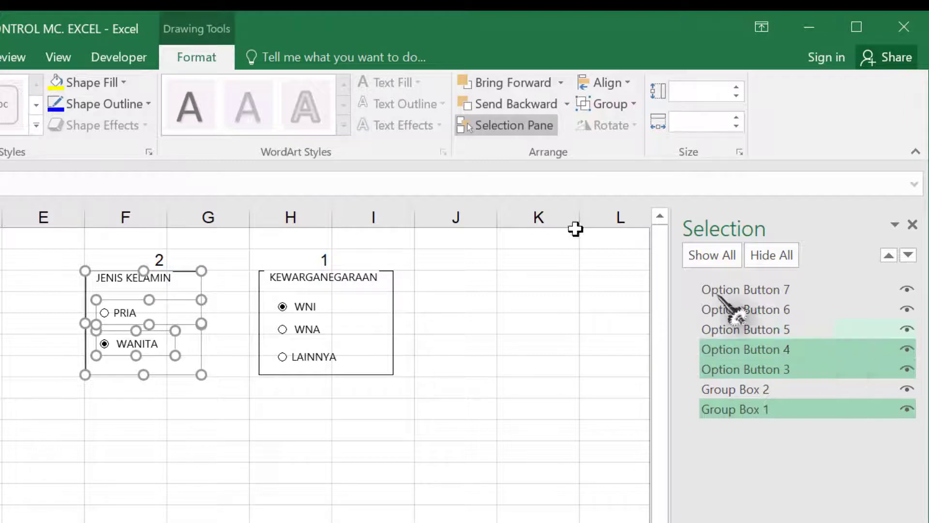
pyautogui.click(634, 104)
pyautogui.click(629, 128)
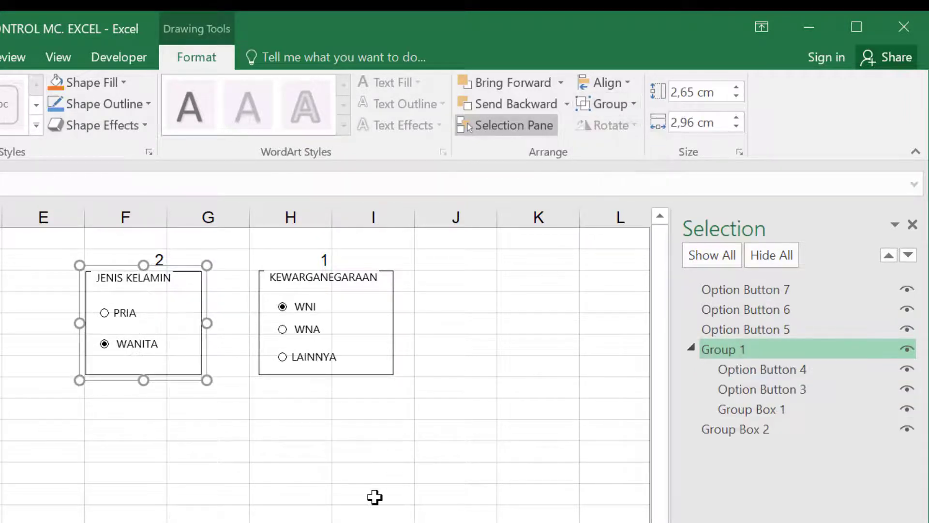
pyautogui.click(375, 477)
# Move the grouped JENIS KELAMIN box down by about one row.
pyautogui.click(167, 294)
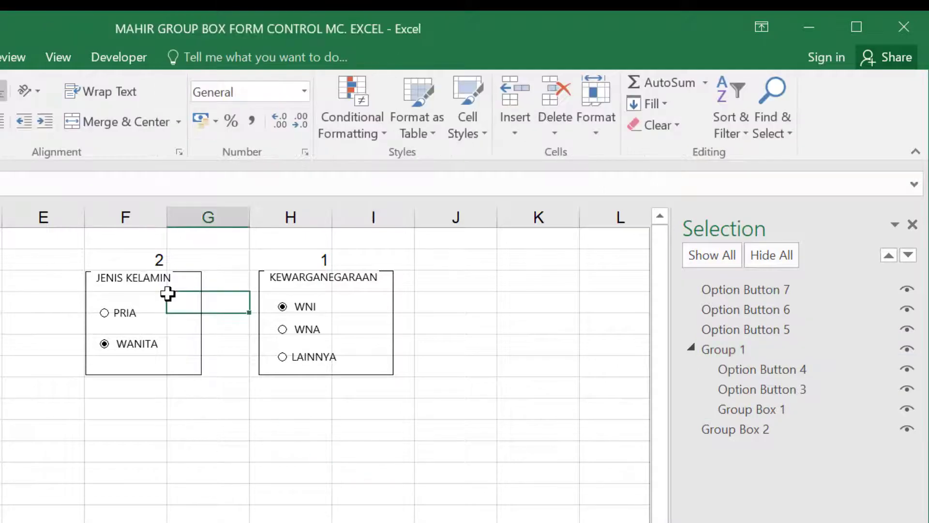
pyautogui.click(143, 278)
pyautogui.moveTo(202, 301)
pyautogui.mouseDown()
pyautogui.moveTo(208, 329)
pyautogui.moveTo(207, 320)
pyautogui.mouseUp()
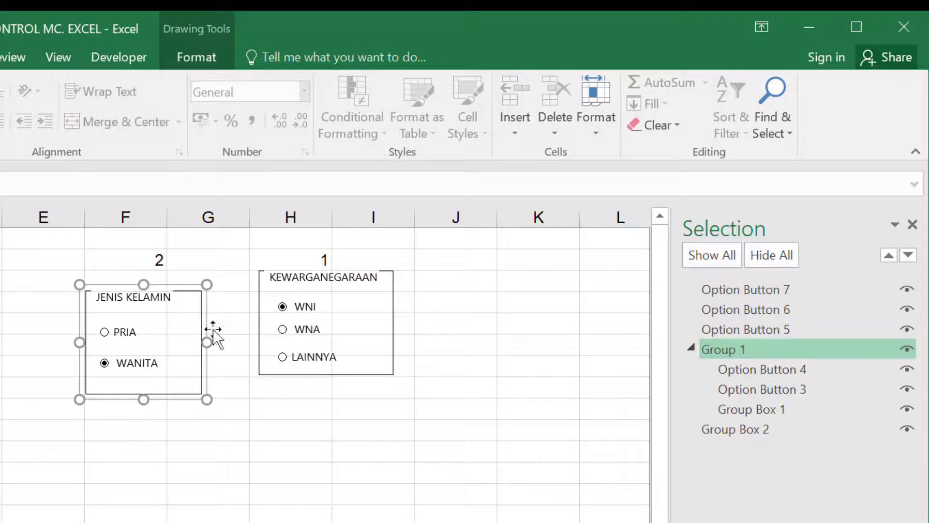
pyautogui.click(299, 390)
# Group the KEWARGANEGARAAN group box with its WNI, WNA and LAINNYA option buttons, picking them by name from the object list.
pyautogui.click(327, 270)
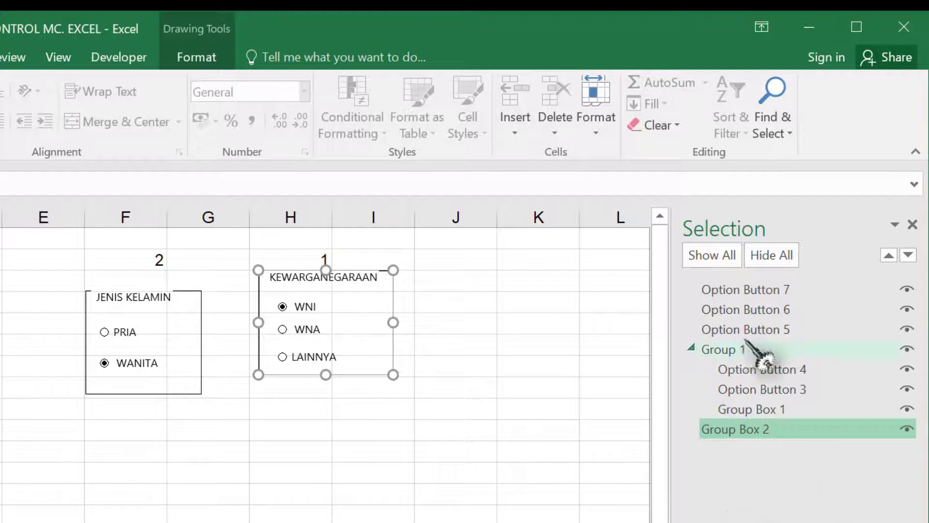
pyautogui.keyDown('ctrl'); pyautogui.click(795, 330); pyautogui.keyUp('ctrl')
pyautogui.keyDown('ctrl'); pyautogui.click(797, 310); pyautogui.keyUp('ctrl')
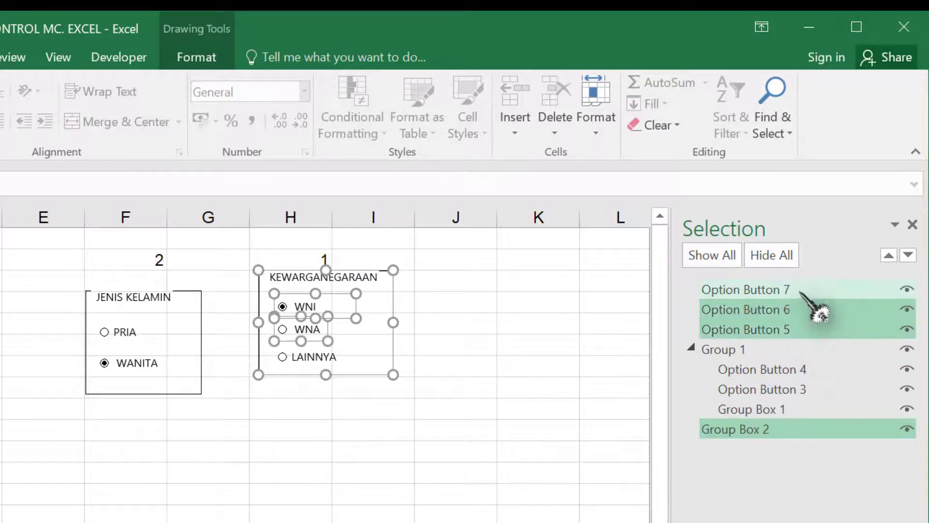
pyautogui.keyDown('ctrl'); pyautogui.click(799, 290); pyautogui.keyUp('ctrl')
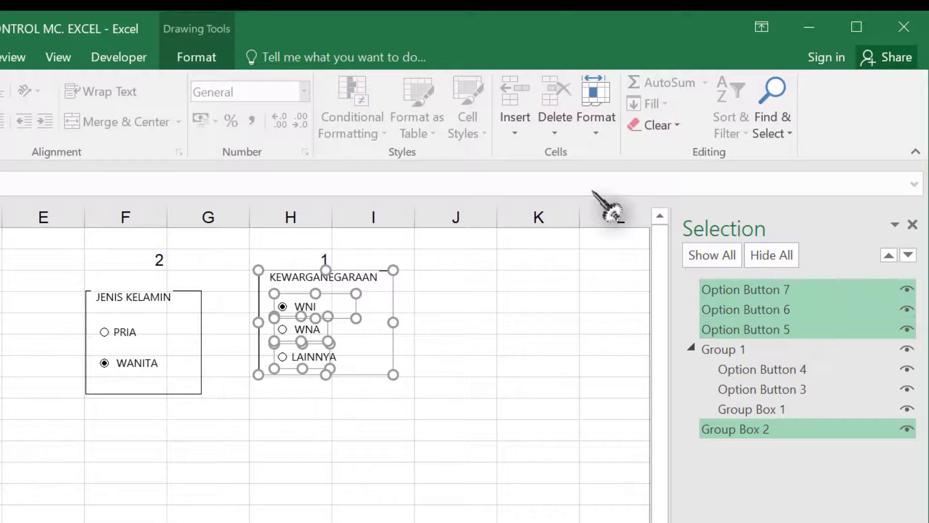
pyautogui.click(221, 59)
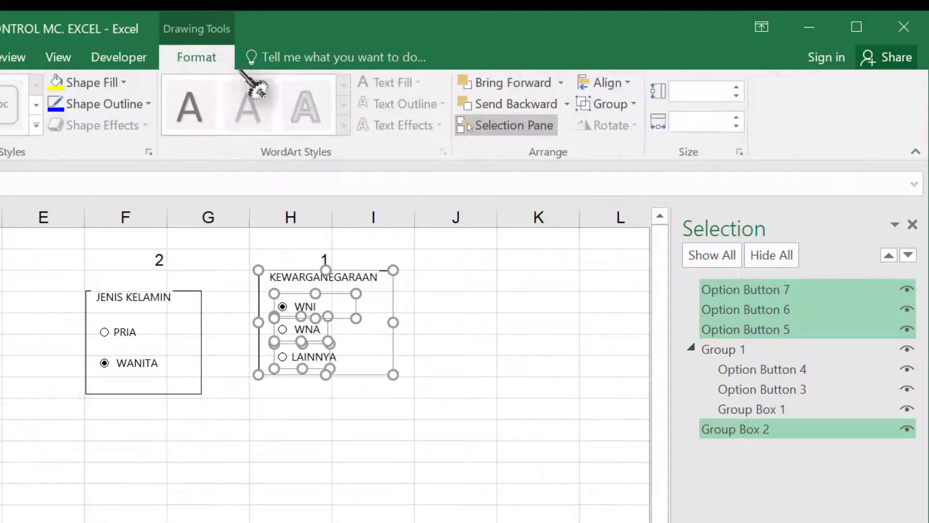
pyautogui.click(630, 102)
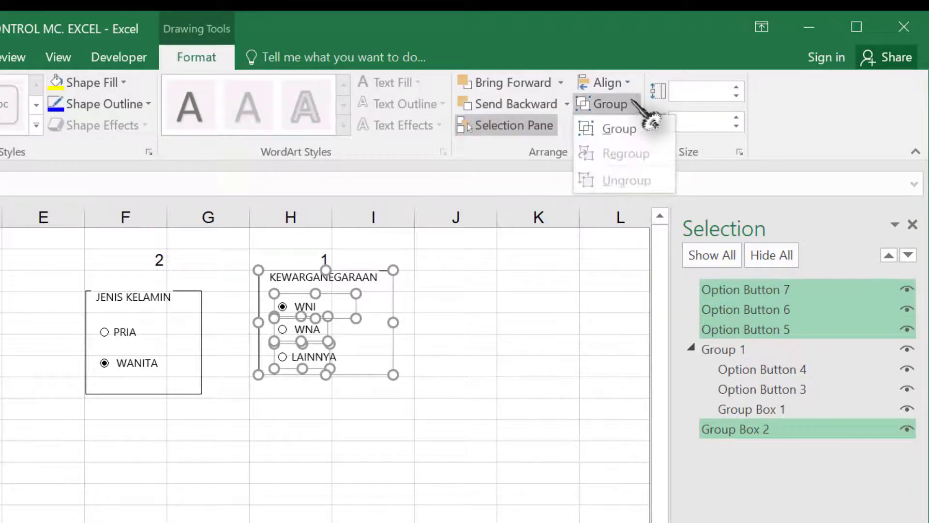
pyautogui.click(624, 128)
pyautogui.press('Escape')
# Move the grouped KEWARGANEGARAAN box next to the JENIS KELAMIN box, level with its upper edge.
pyautogui.click(363, 282)
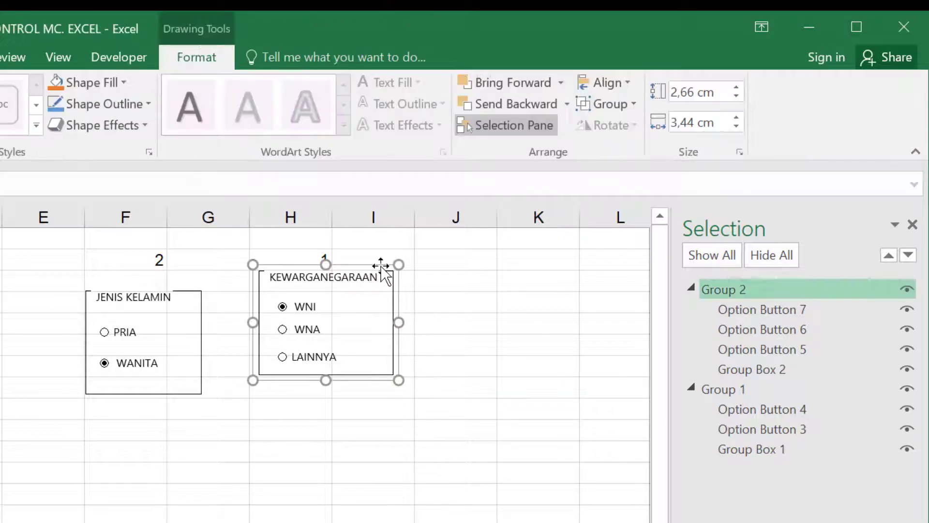
pyautogui.moveTo(363, 278)
pyautogui.mouseDown()
pyautogui.moveTo(361, 295)
pyautogui.moveTo(330, 285)
pyautogui.mouseUp()
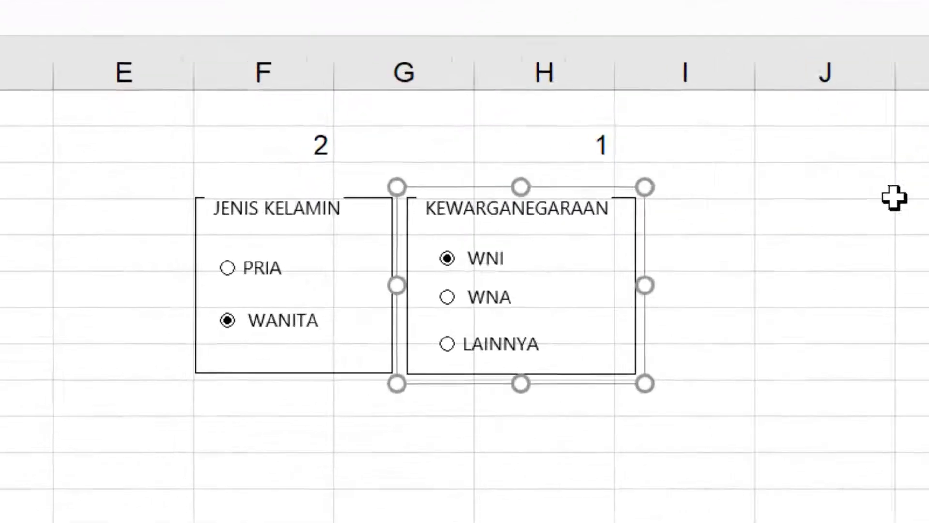
pyautogui.click(494, 283)
# Move the linked cells F2 and H2 down to F3 and H3 and center their values.
pyautogui.click(145, 258)
pyautogui.moveTo(377, 111); pyautogui.dragTo(375, 122)
pyautogui.click(711, 97)
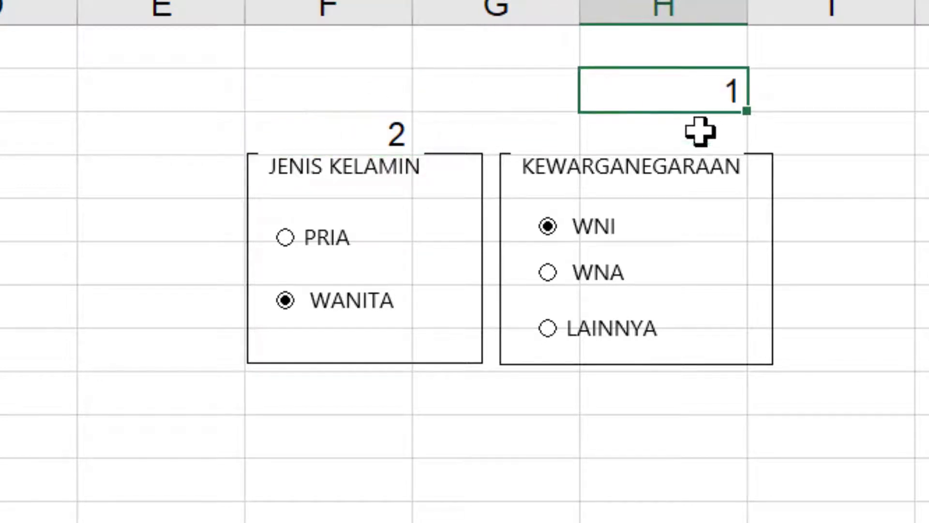
pyautogui.moveTo(700, 109); pyautogui.dragTo(686, 141)
pyautogui.moveTo(348, 134); pyautogui.dragTo(677, 135)
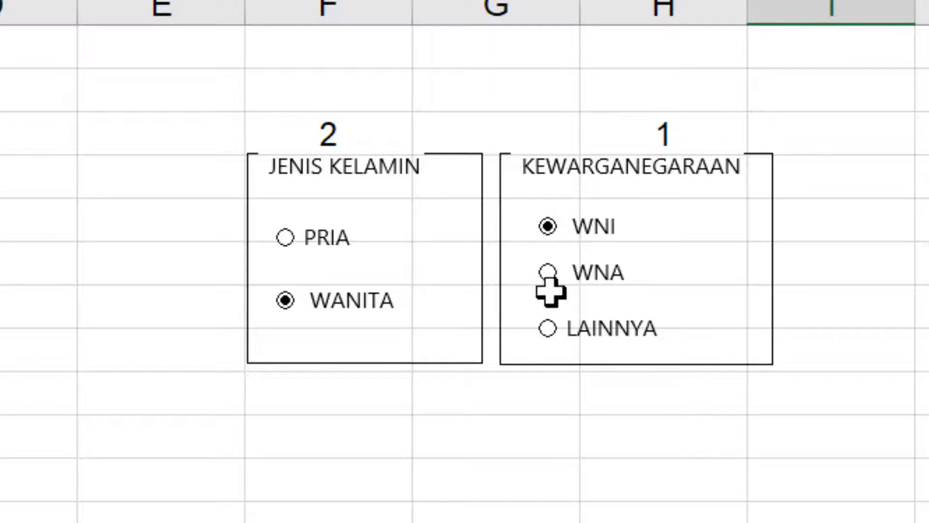
# Test the moved boxes by choosing PRIA for JENIS KELAMIN, then WNA and finally LAINNYA for KEWARGANEGARAAN.
pyautogui.click(286, 234)
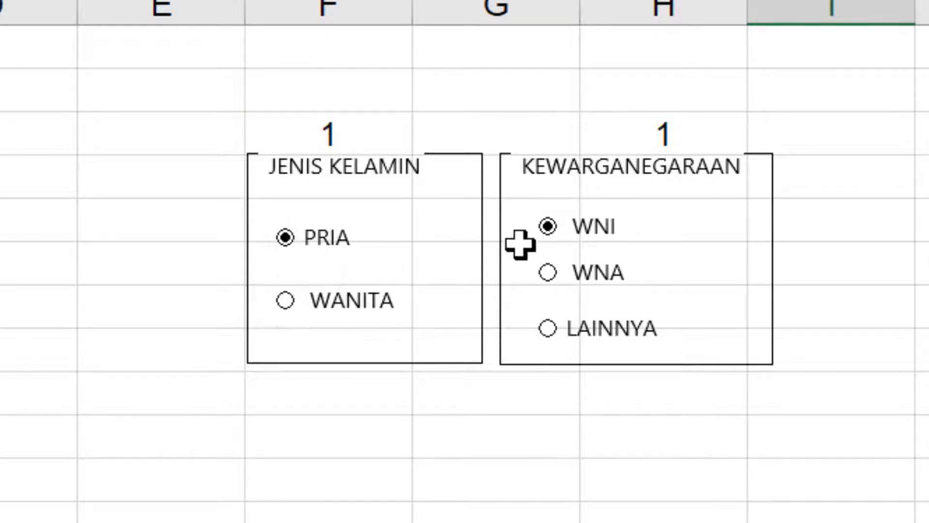
pyautogui.click(548, 266)
pyautogui.click(547, 323)
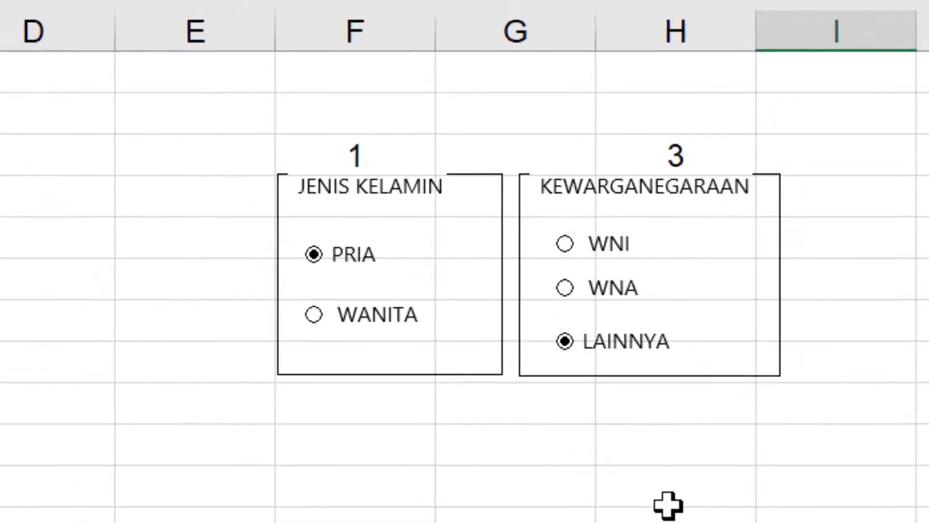
pyautogui.click(659, 491)
# Merge and center the BIODATA DIRI title across B2:E2 and make it bold.
pyautogui.moveTo(160, 304); pyautogui.dragTo(453, 305)
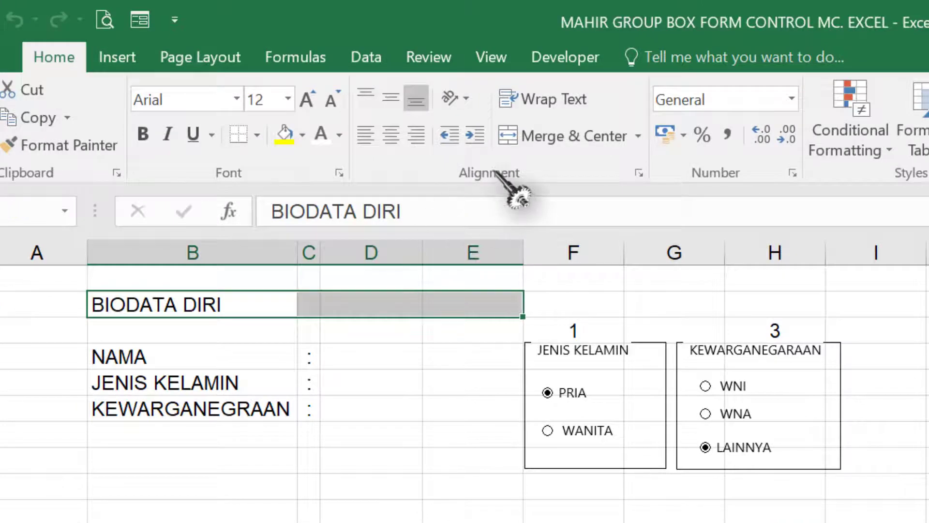
pyautogui.click(571, 136)
pyautogui.hotkey('ctrl', 'b')
# Merge the NAMA entry cells D4:E4 and widen columns D and E equally.
pyautogui.moveTo(368, 357); pyautogui.dragTo(471, 359)
pyautogui.moveTo(412, 249); pyautogui.dragTo(443, 252)
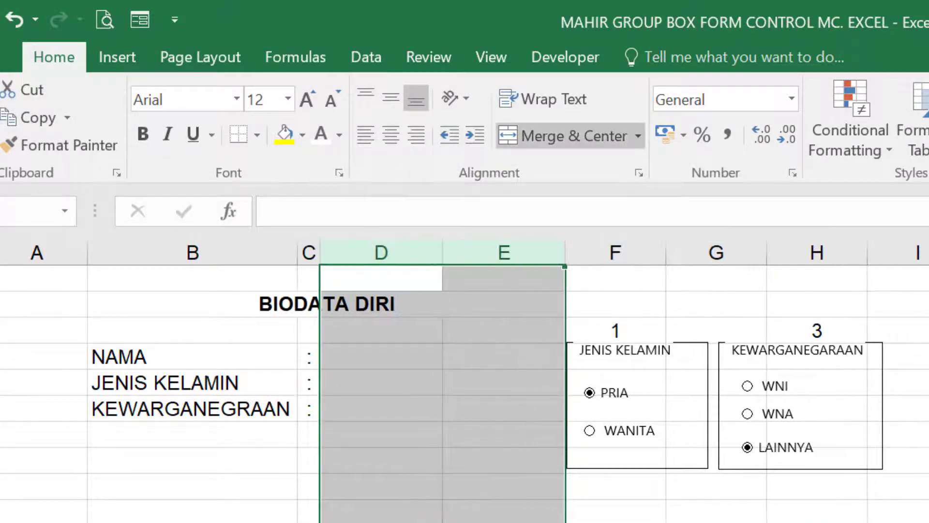
pyautogui.click(716, 520)
pyautogui.scroll(1, 392, 488)
# Insert a comment on the merged NAMA entry cell and replace its default author text with the heading "PETUNJUK :".
pyautogui.click(406, 379)
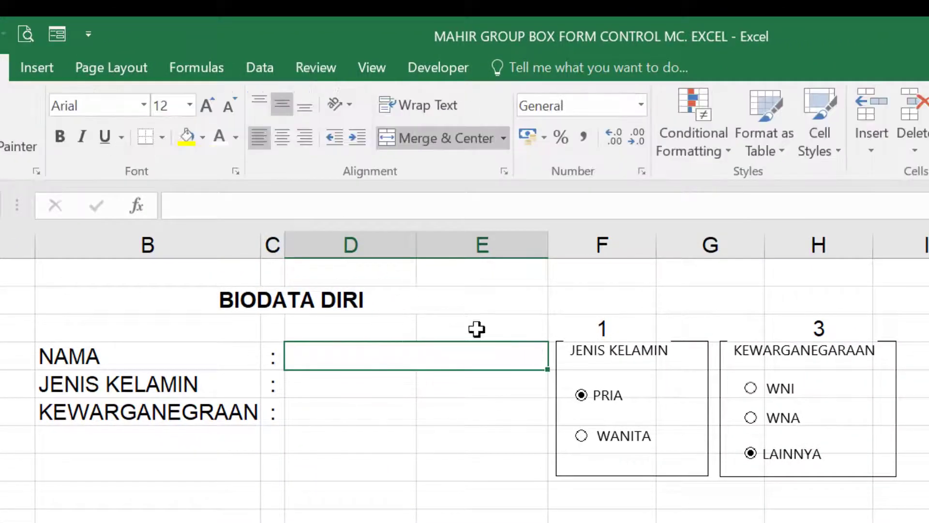
pyautogui.click(317, 67)
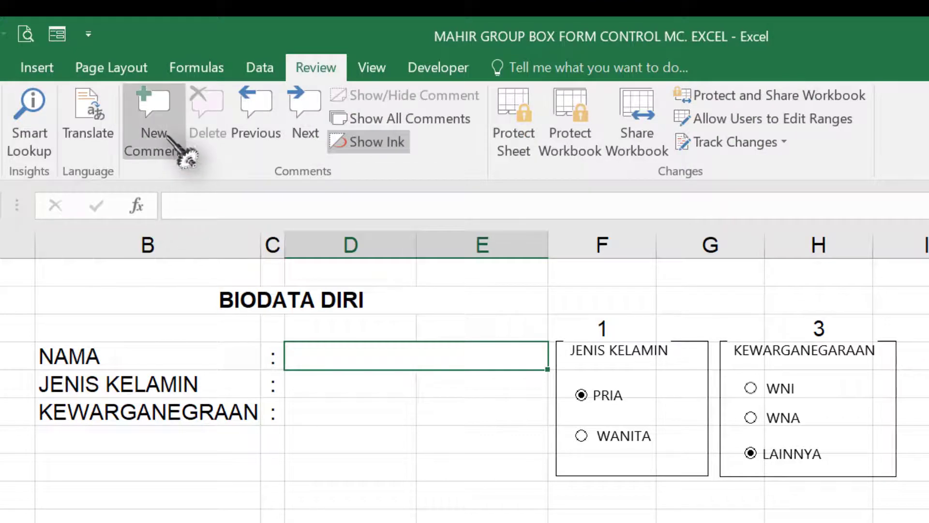
pyautogui.click(181, 147)
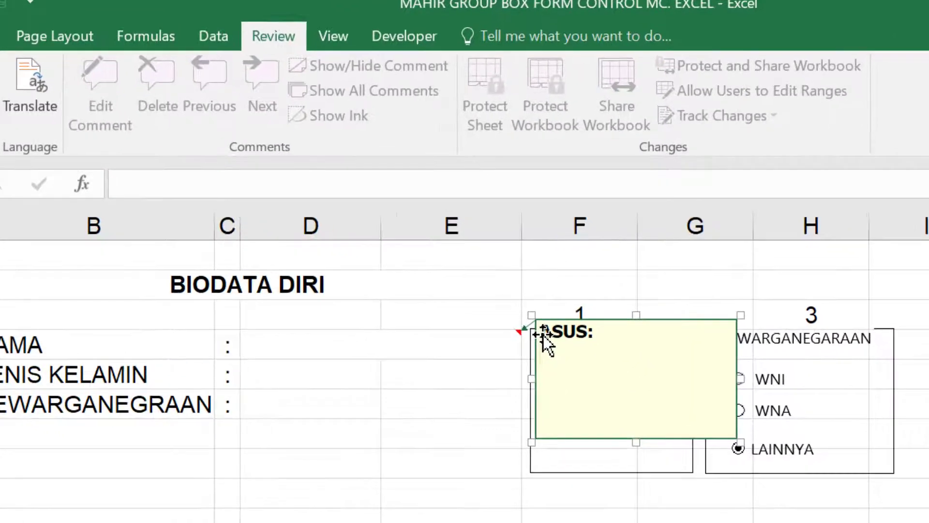
pyautogui.moveTo(566, 345); pyautogui.dragTo(641, 354)
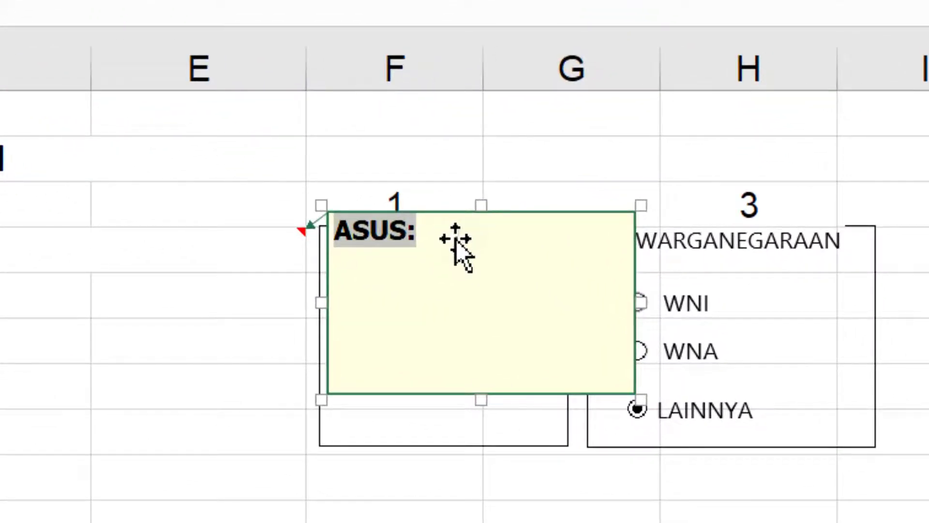
pyautogui.write('PETU')
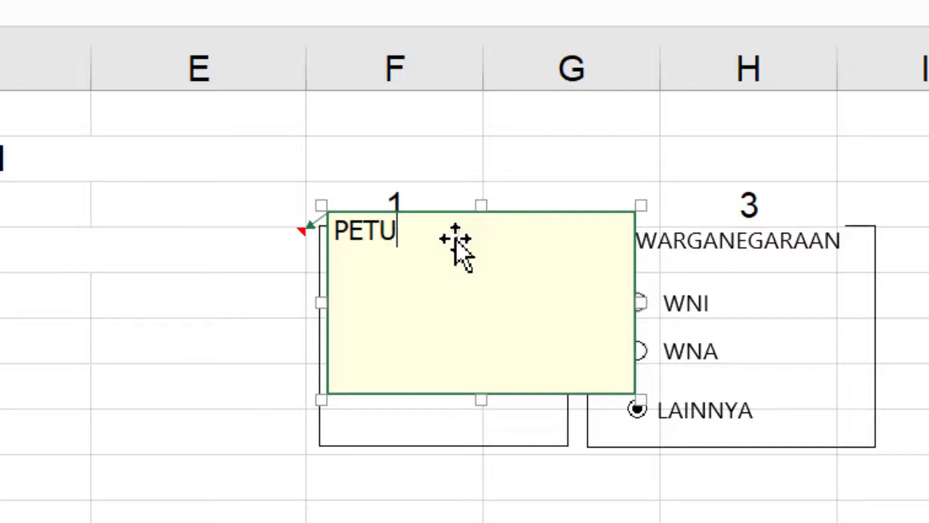
pyautogui.write('NJUK : ')
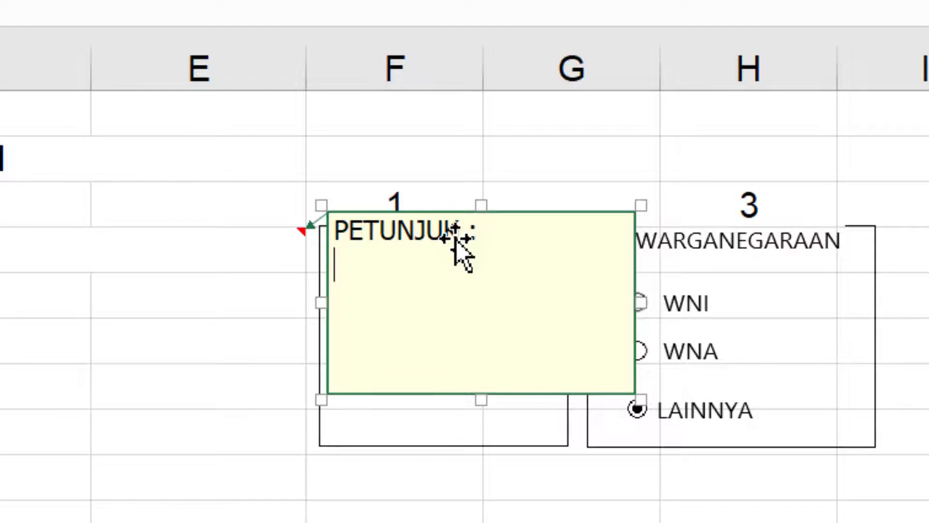
# Add the line "Silahkan Isi Nama Anda !" below the comment's heading.
pyautogui.write('Silahkan')
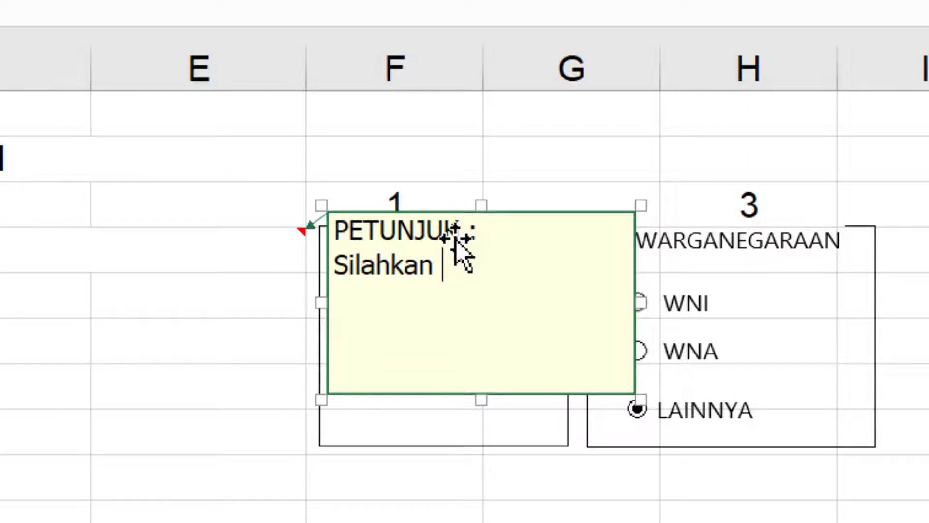
pyautogui.write(' Isi ')
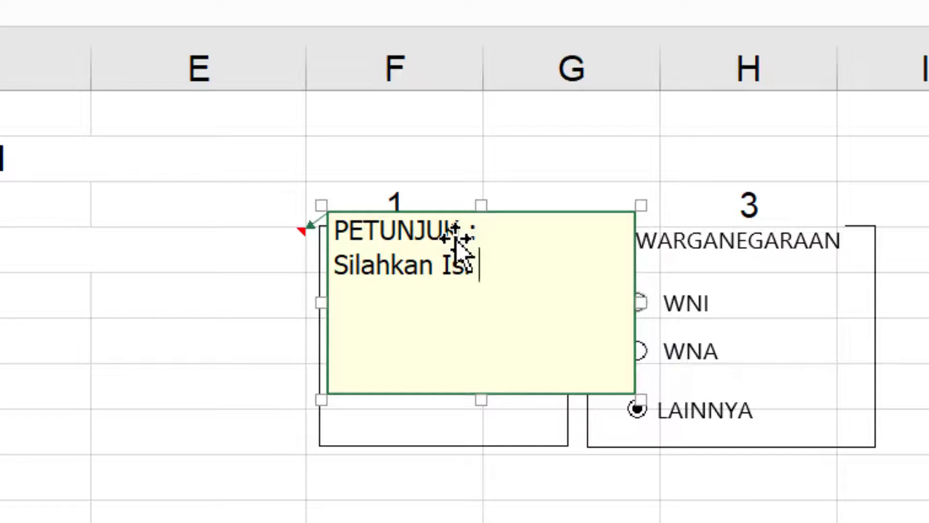
pyautogui.write('Nama Anda !')
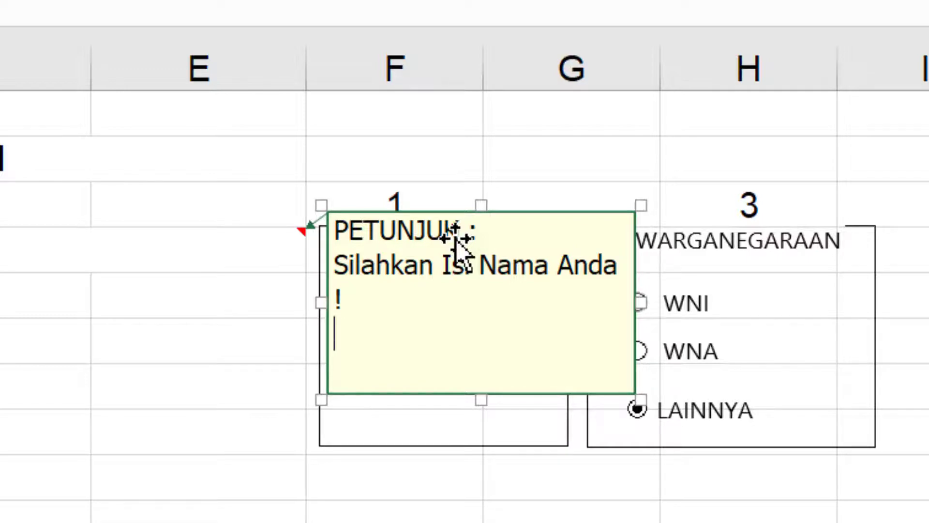
pyautogui.press('Return')
# Add the comment line "Untuk Jenis Kelamin dan Kewarganegaraan, Silahkan gunakan Option di Samping !!" and select the comment box.
pyautogui.write('Untuk')
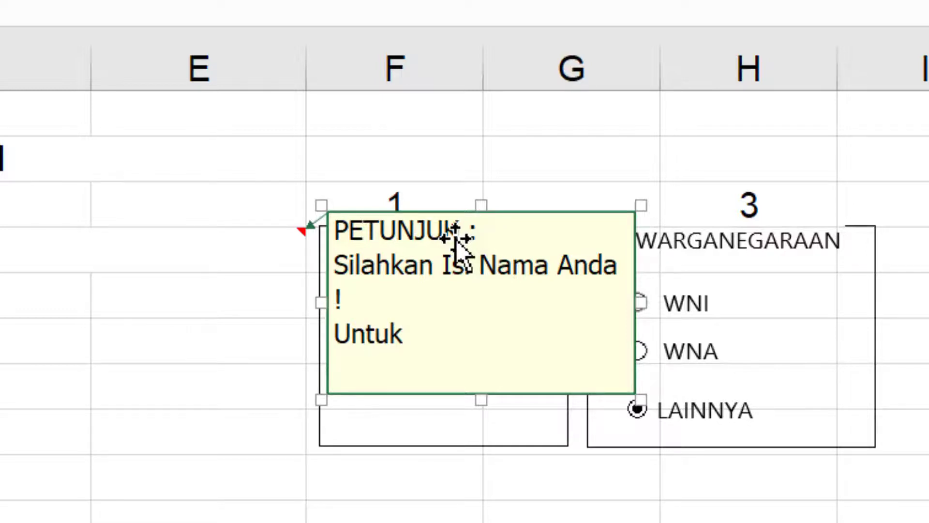
pyautogui.write(' Jenis ')
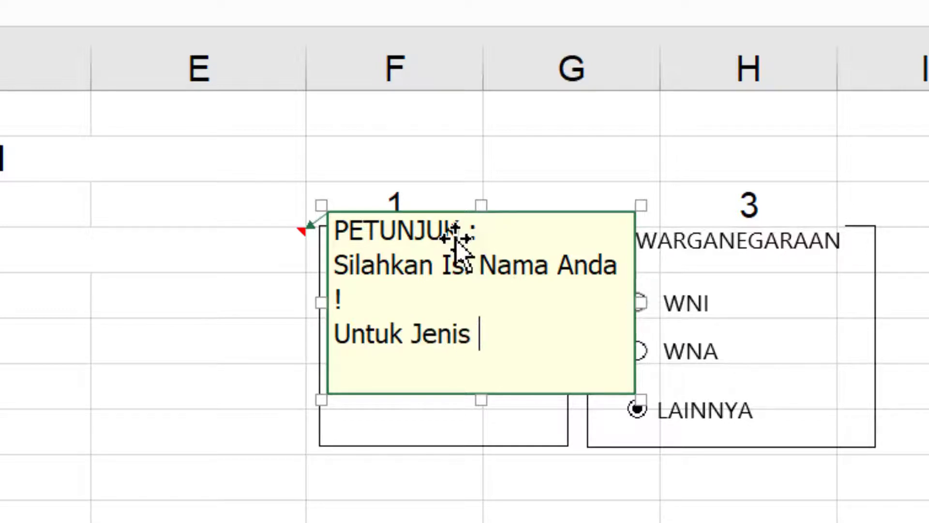
pyautogui.write('Kelami')
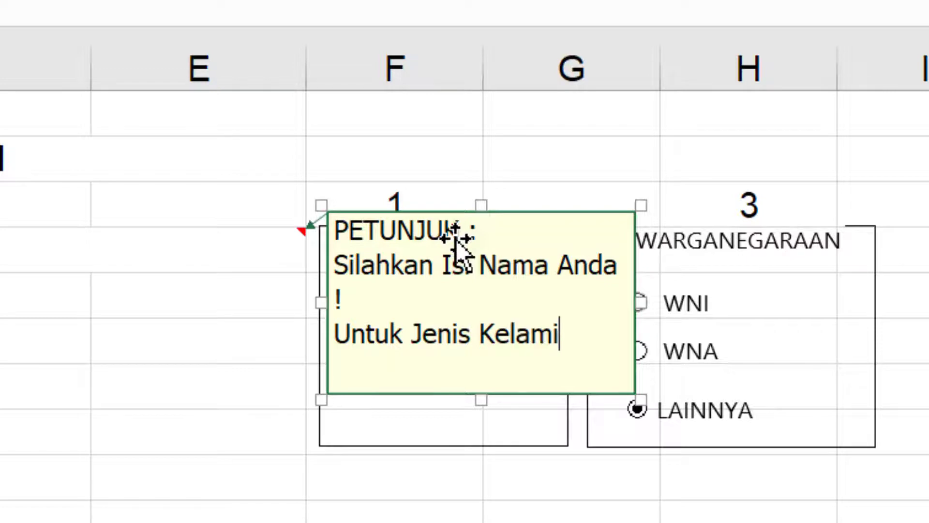
pyautogui.write('n dan ')
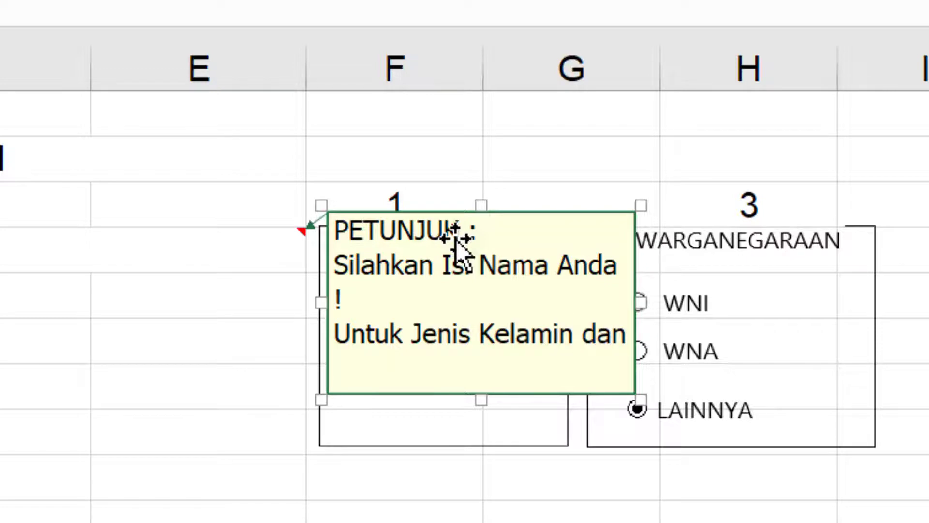
pyautogui.write('Kewarg')
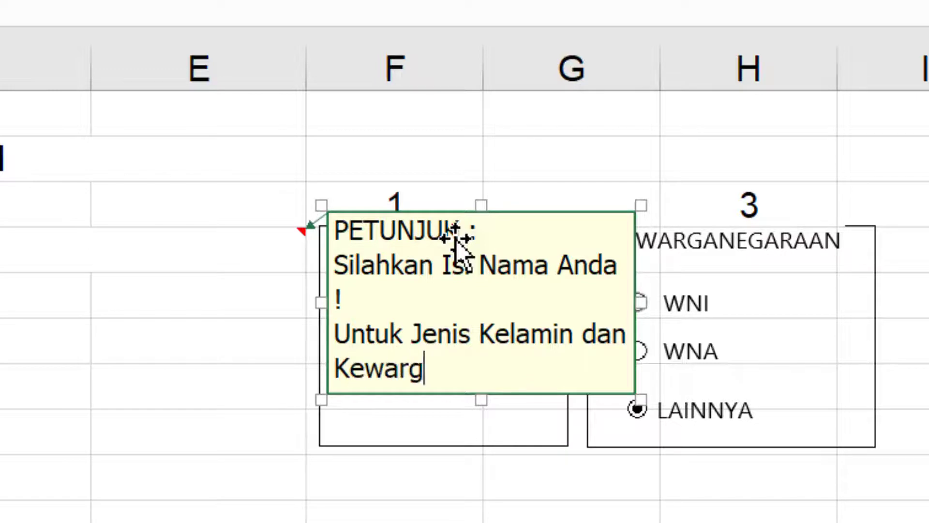
pyautogui.write('anegaraan')
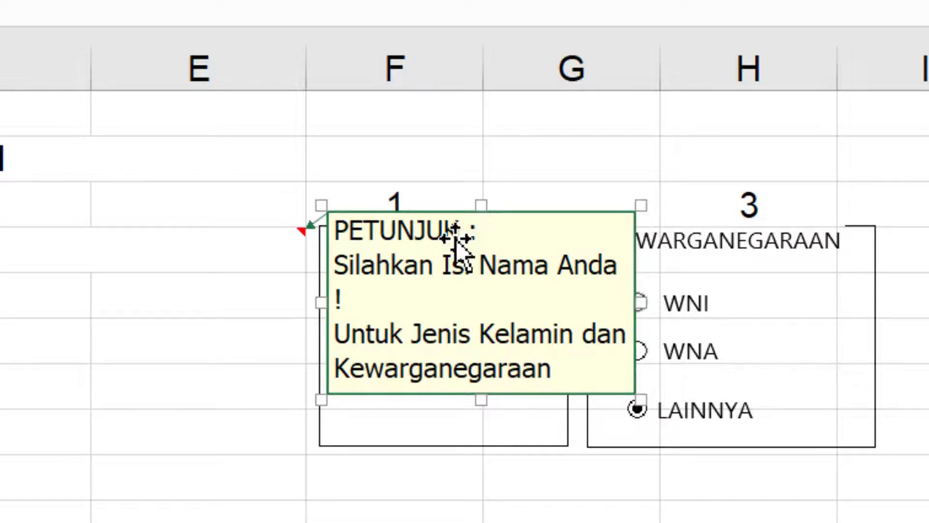
pyautogui.write(', Si')
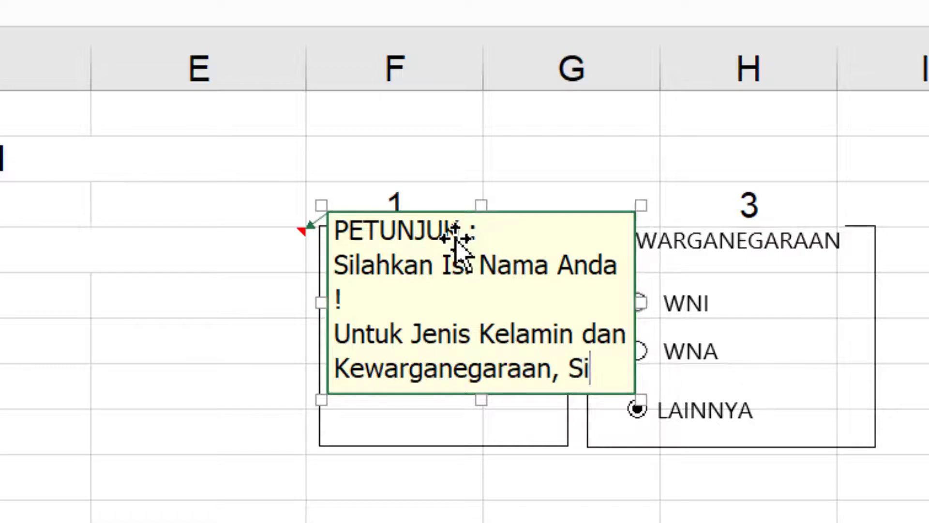
pyautogui.write('lahkan g')
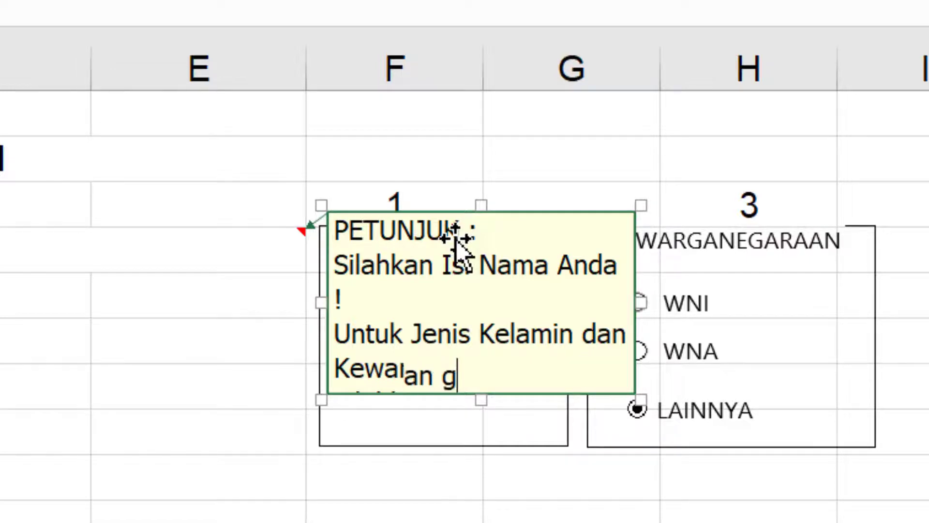
pyautogui.write('unakan')
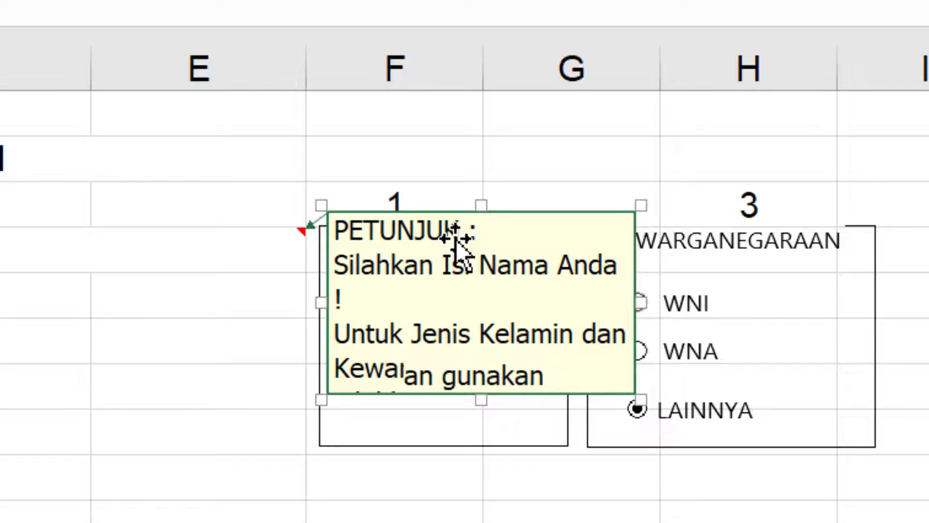
pyautogui.write(' Opt')
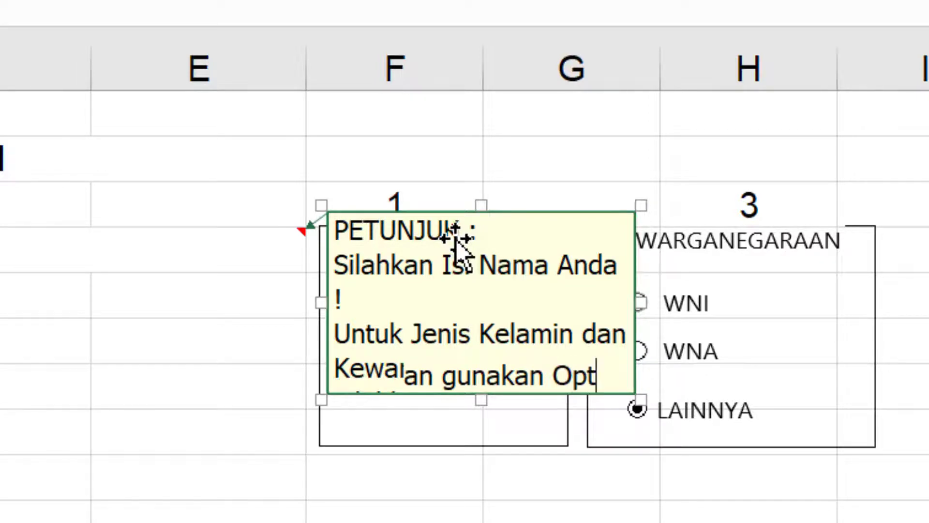
pyautogui.write('ion')
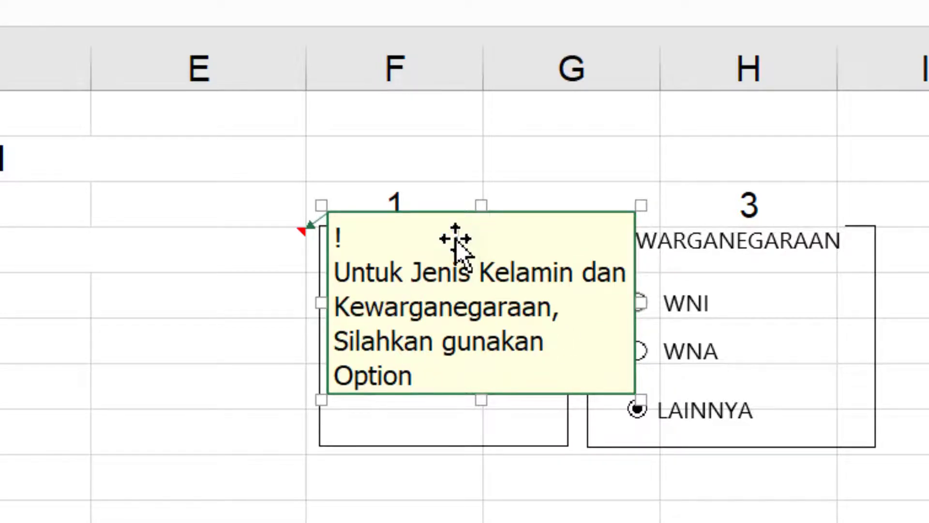
pyautogui.write(' di Samping !!')
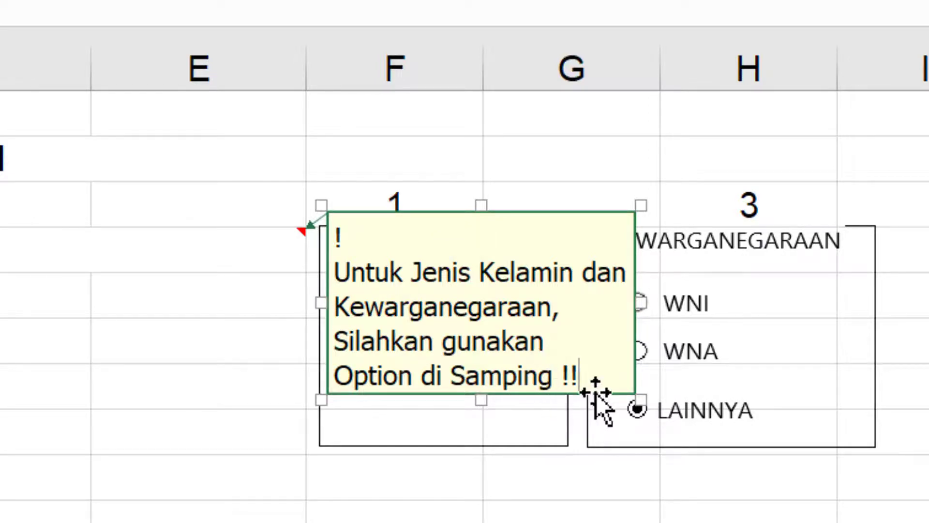
pyautogui.click(634, 342)
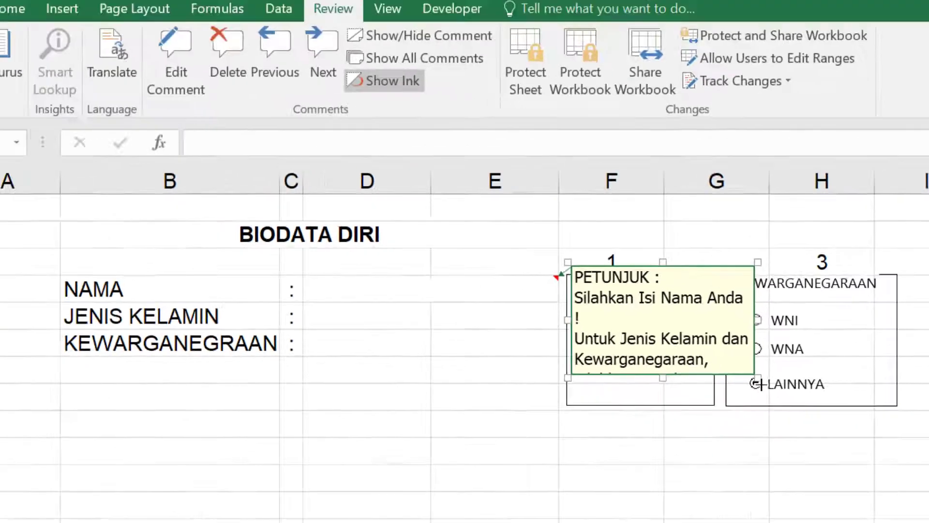
# Enlarge the comment box to fit all its text and center the text horizontally.
pyautogui.moveTo(761, 384); pyautogui.dragTo(777, 401)
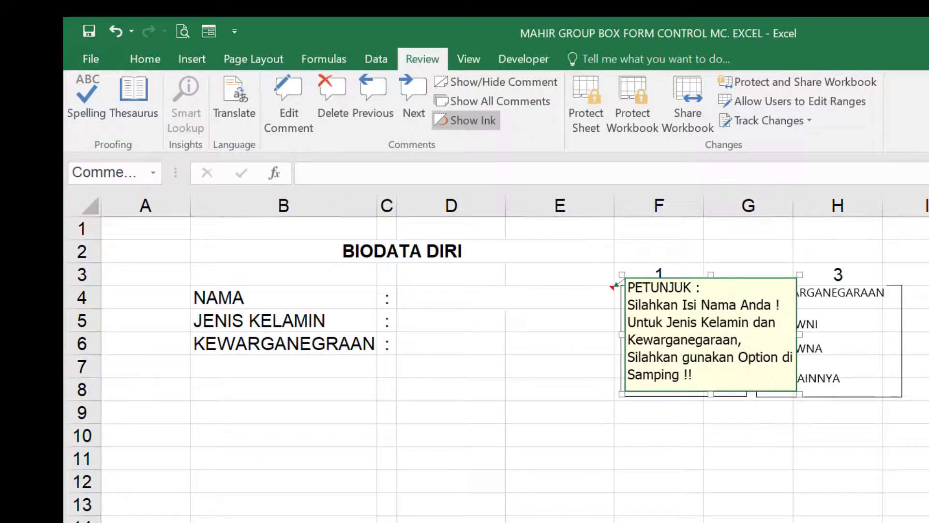
pyautogui.click(146, 58)
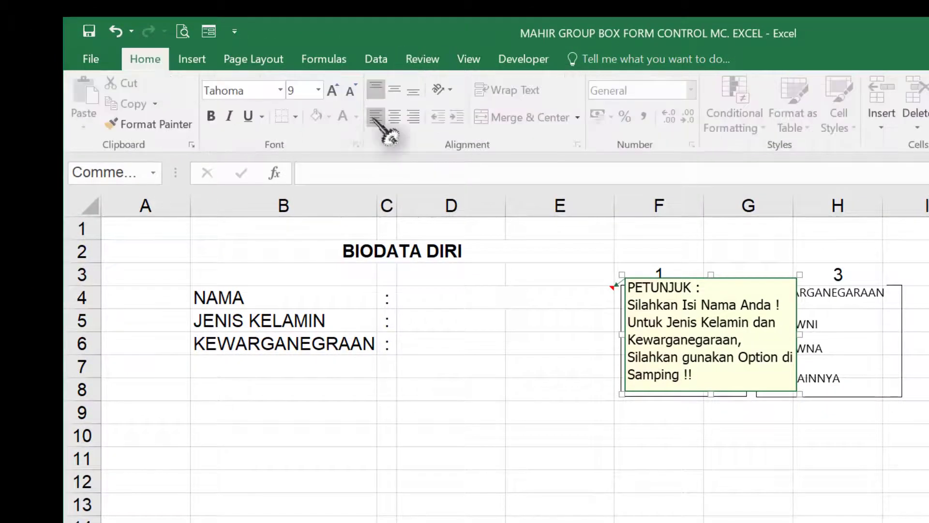
pyautogui.click(400, 116)
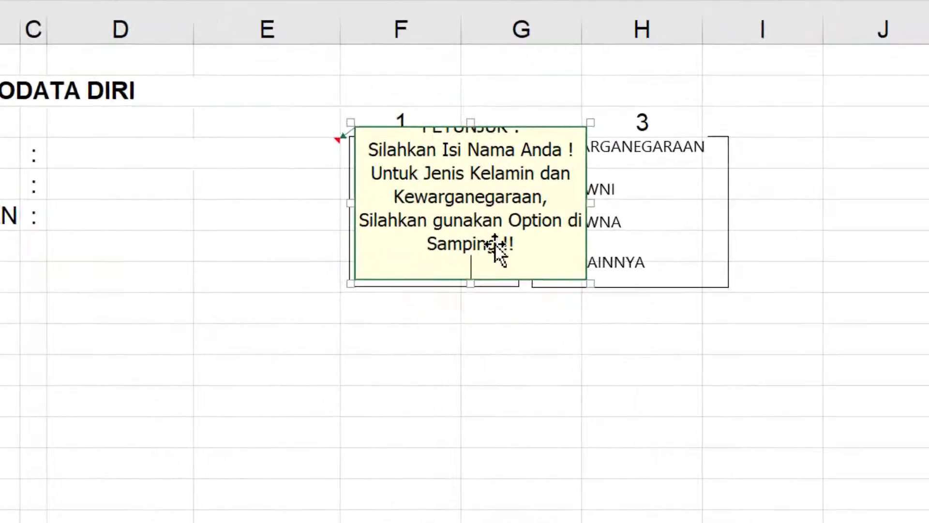
# Format the comment's heading "PETUNJUK :" in red at font size 10 and leave the comment.
pyautogui.press('Up')
pyautogui.press('Up')
pyautogui.press('Up')
pyautogui.press('Up')
pyautogui.press('Up')
pyautogui.press('Up')
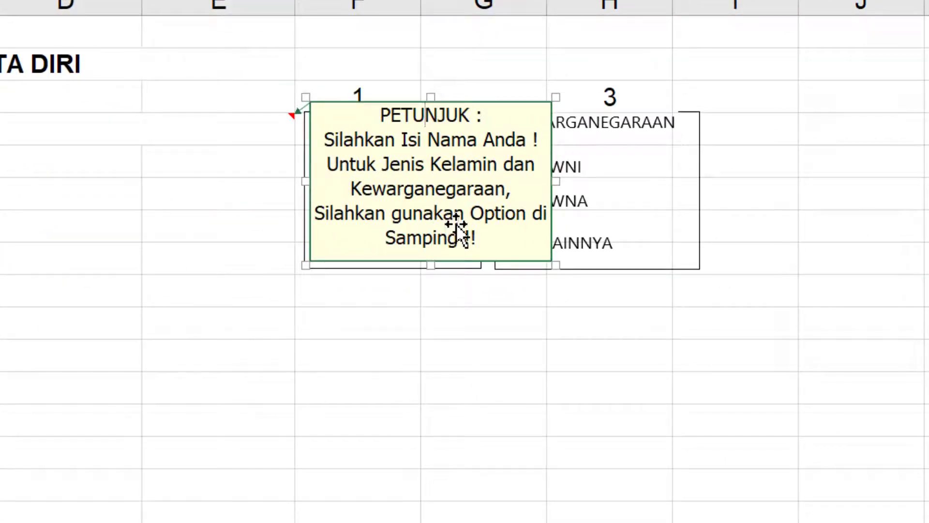
pyautogui.moveTo(380, 116); pyautogui.dragTo(460, 120)
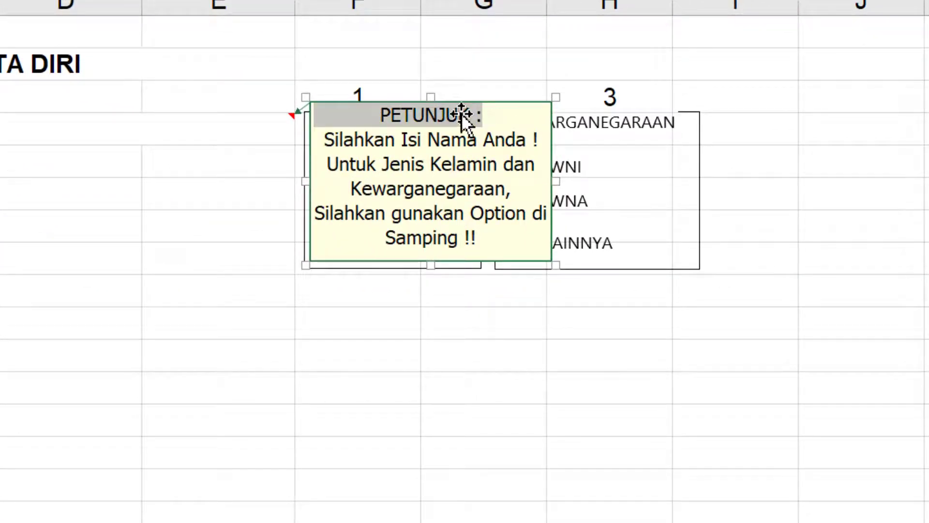
pyautogui.rightClick(460, 113)
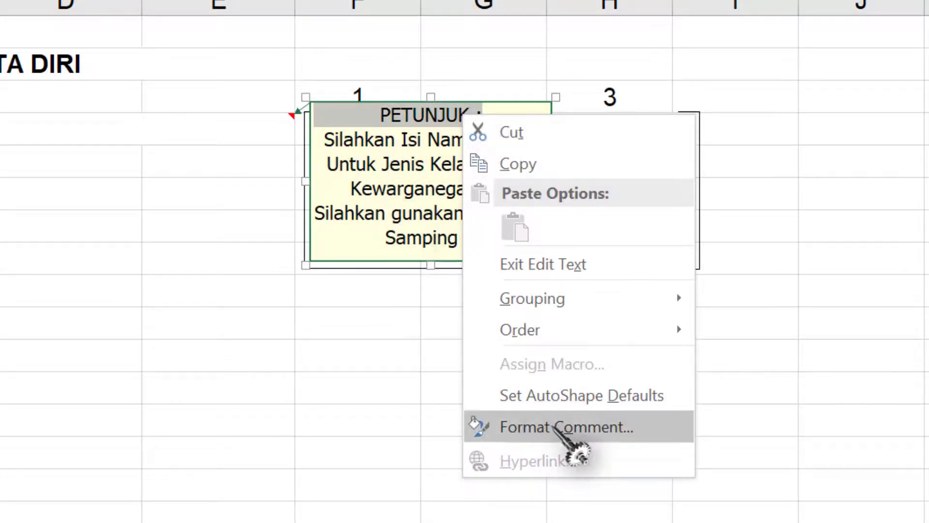
pyautogui.click(556, 426)
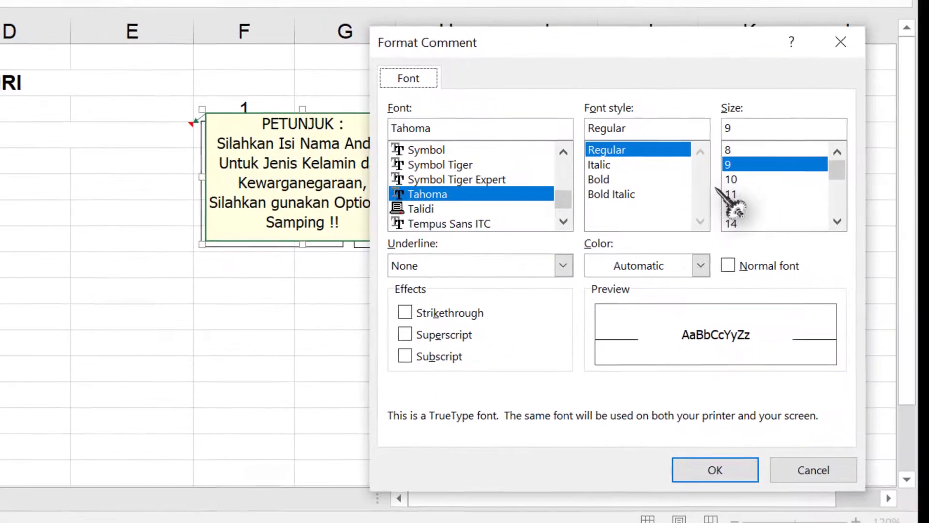
pyautogui.click(696, 266)
pyautogui.click(592, 355)
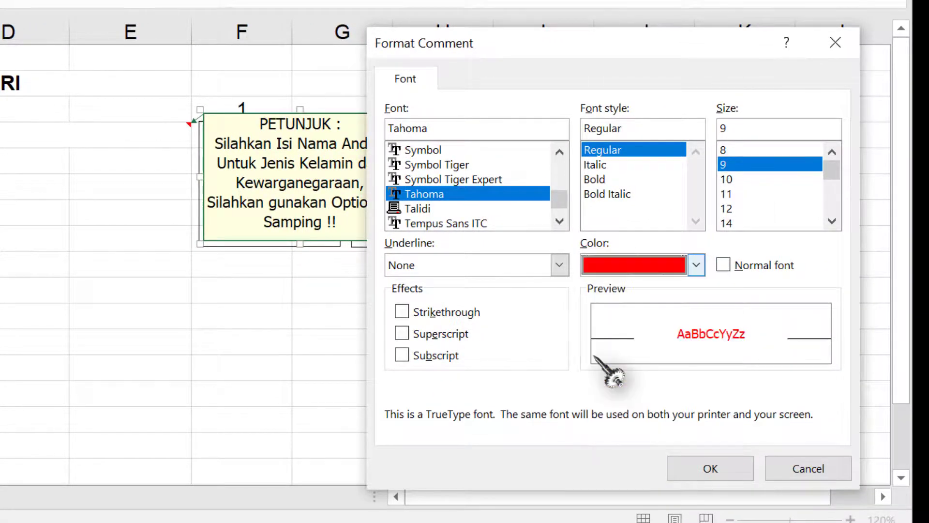
pyautogui.click(727, 179)
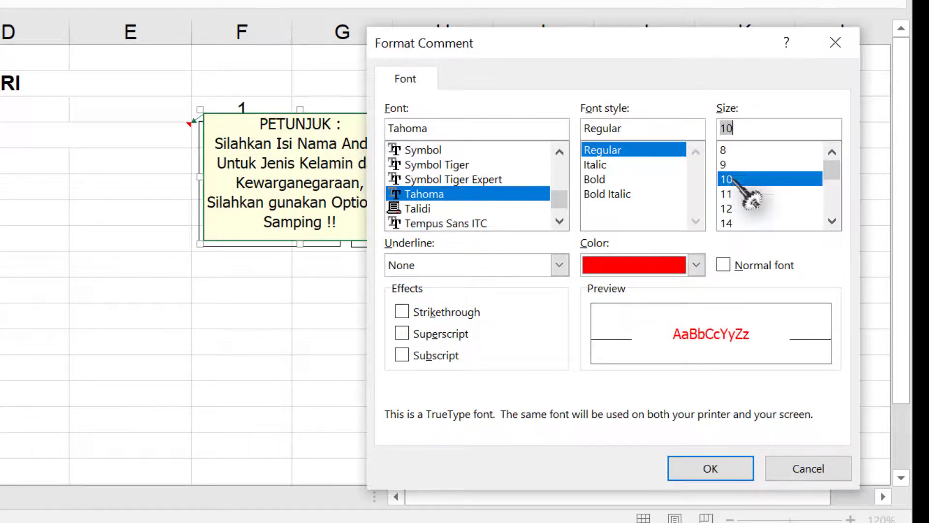
pyautogui.click(717, 468)
pyautogui.click(592, 361)
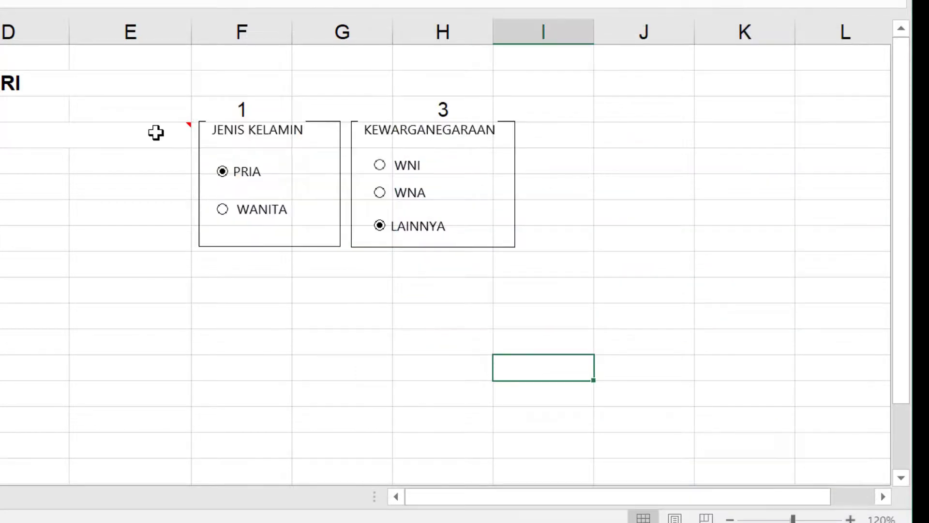
# Check the comment on the NAMA entry cell and the option groups' linked cells F3 and H3.
pyautogui.moveTo(155, 132)
pyautogui.click(21, 164)
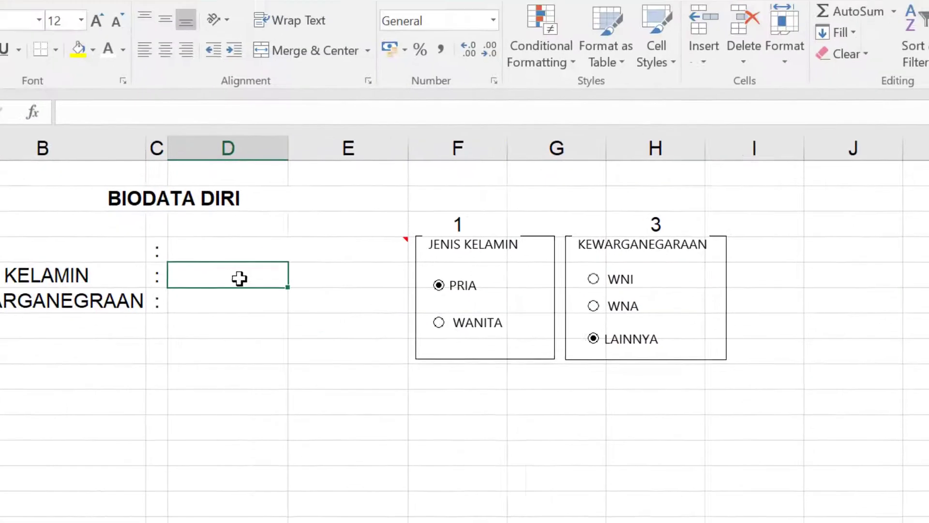
pyautogui.click(422, 423)
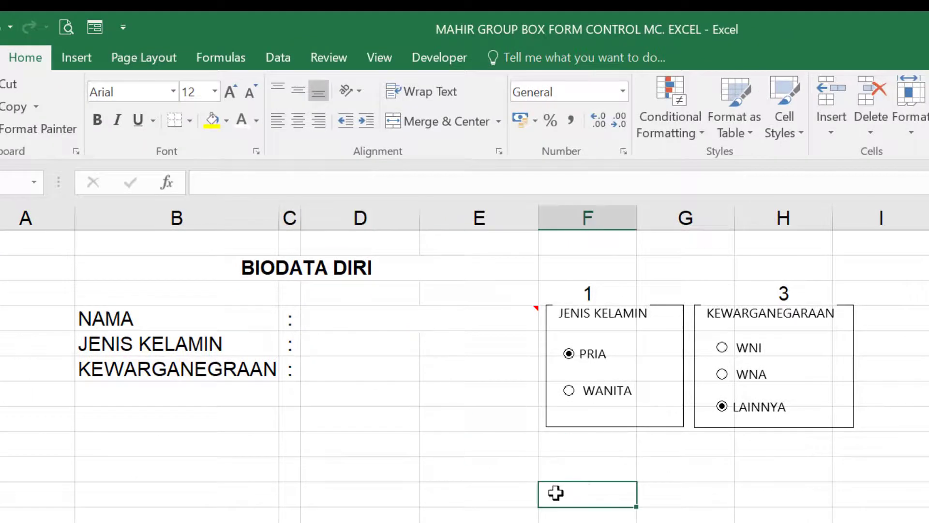
pyautogui.click(374, 354)
pyautogui.click(596, 291)
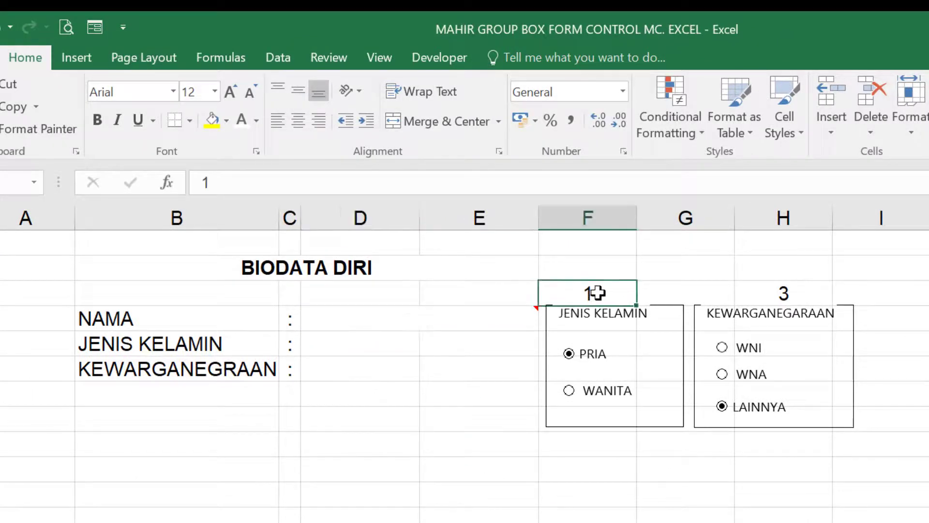
pyautogui.click(768, 293)
pyautogui.click(368, 345)
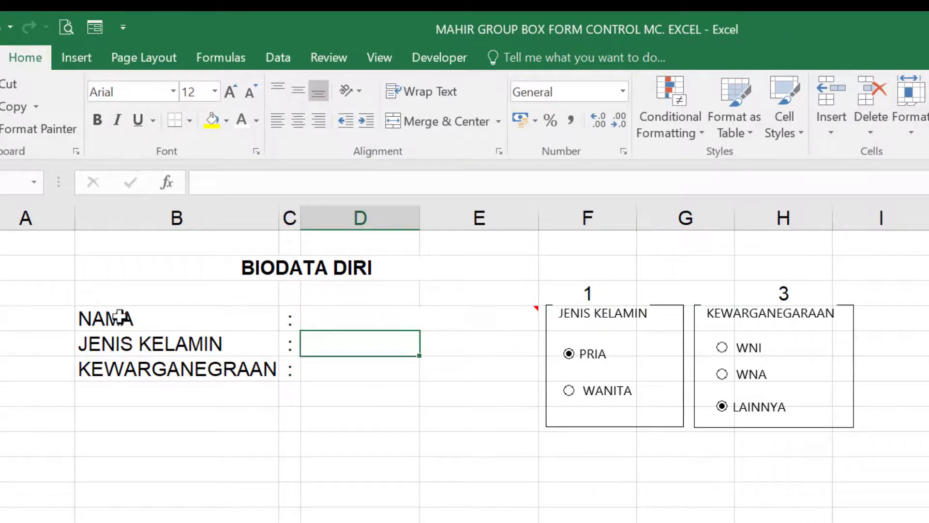
# Test the JENIS KELAMIN options by alternating between WANITA and PRIA, ending on PRIA.
pyautogui.click(568, 391)
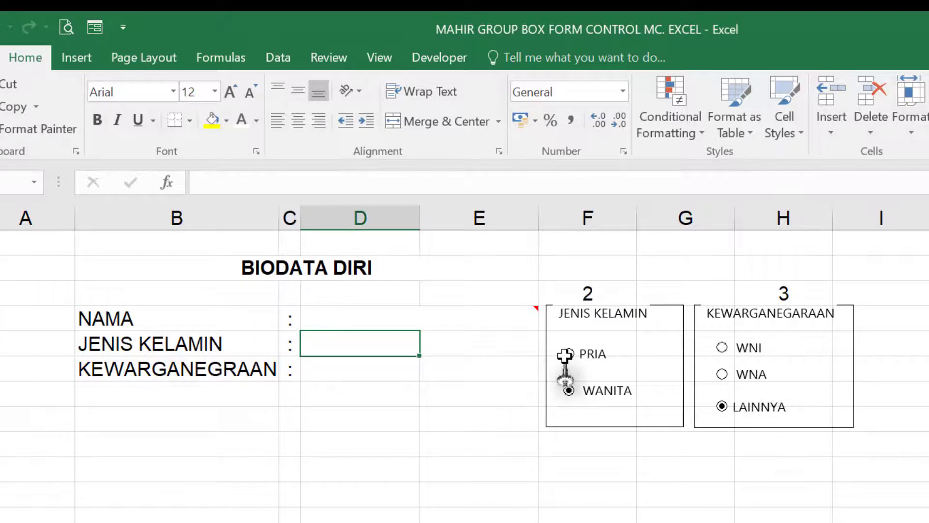
pyautogui.click(567, 353)
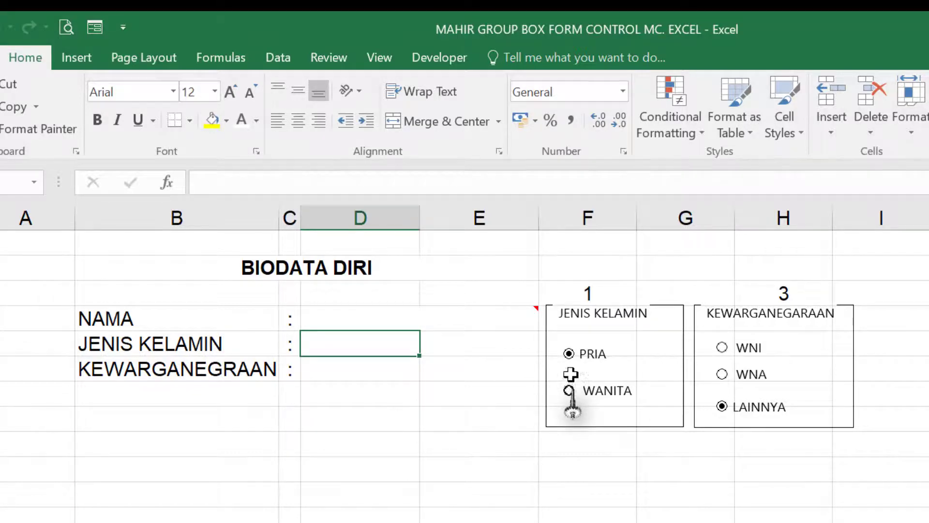
pyautogui.click(568, 390)
pyautogui.click(569, 353)
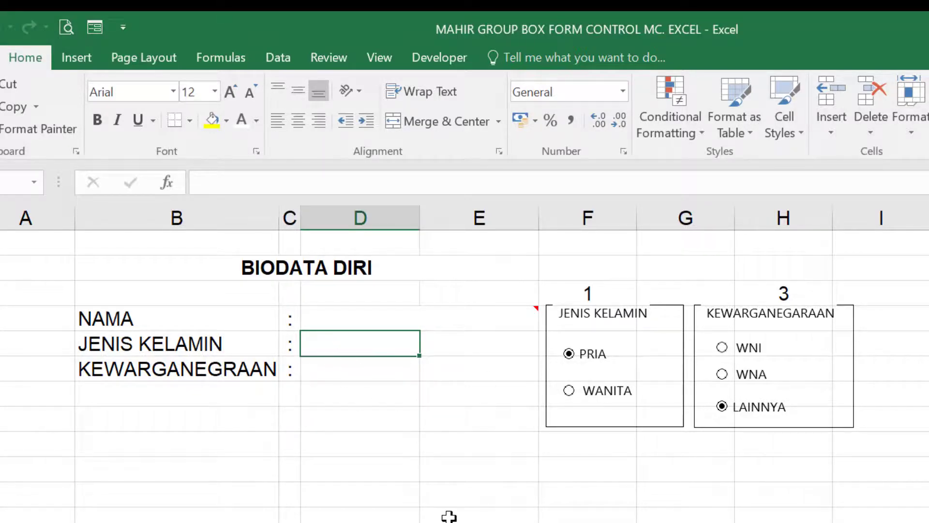
# Enter the formula =IF(F3=1;"PRIA";"WANITA") in the JENIS KELAMIN entry cell D5.
pyautogui.click(359, 190)
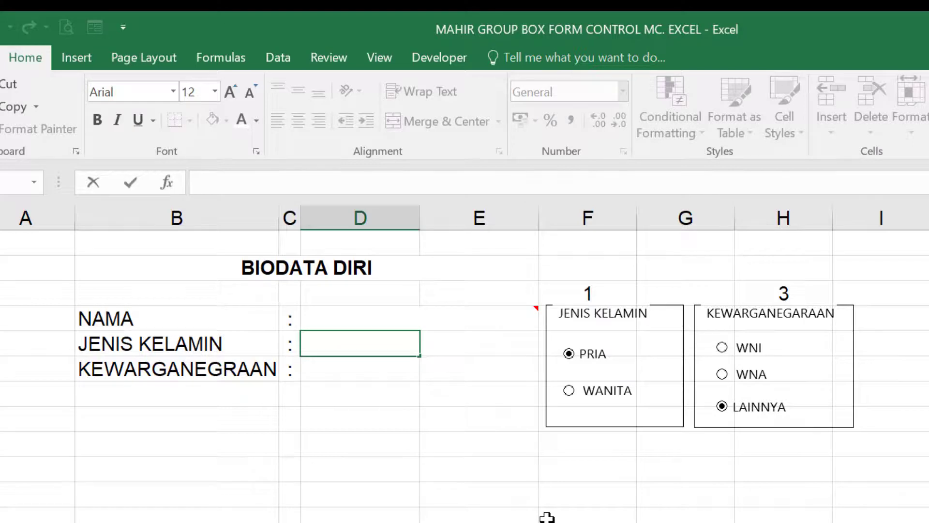
pyautogui.write('=IF(')
pyautogui.click(561, 292)
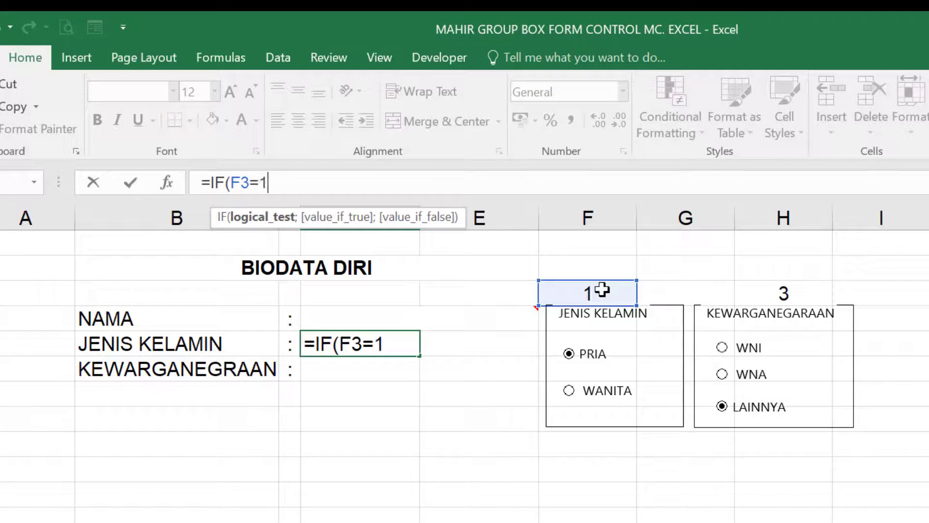
pyautogui.write('=1;')
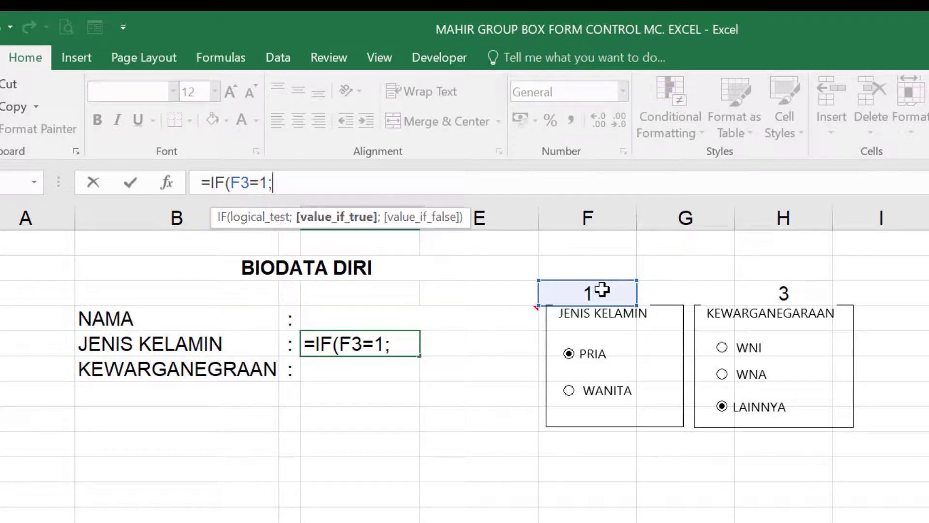
pyautogui.write('"PRIA')
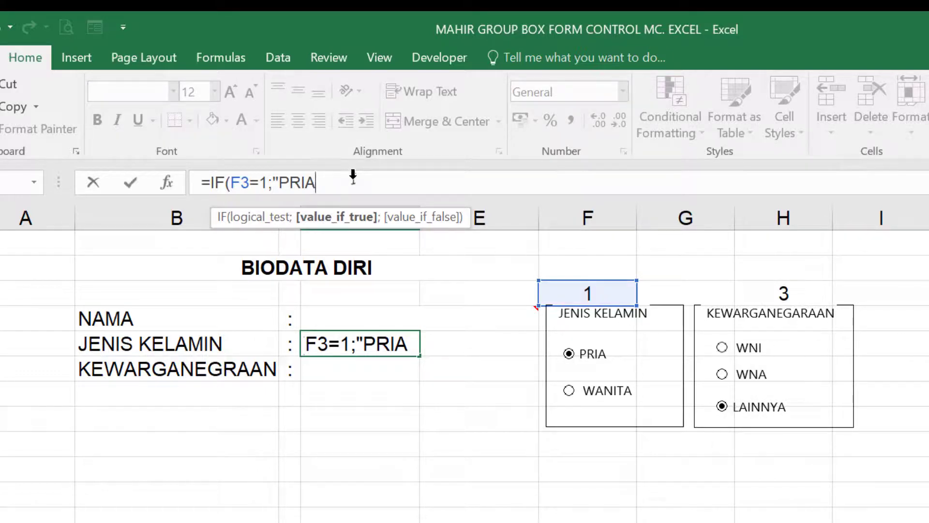
pyautogui.write('";')
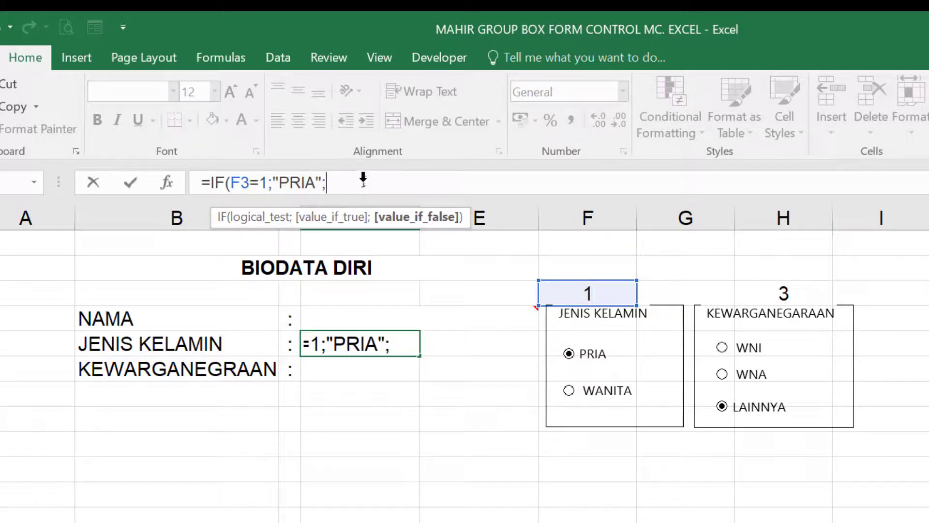
pyautogui.write('"WANITA')
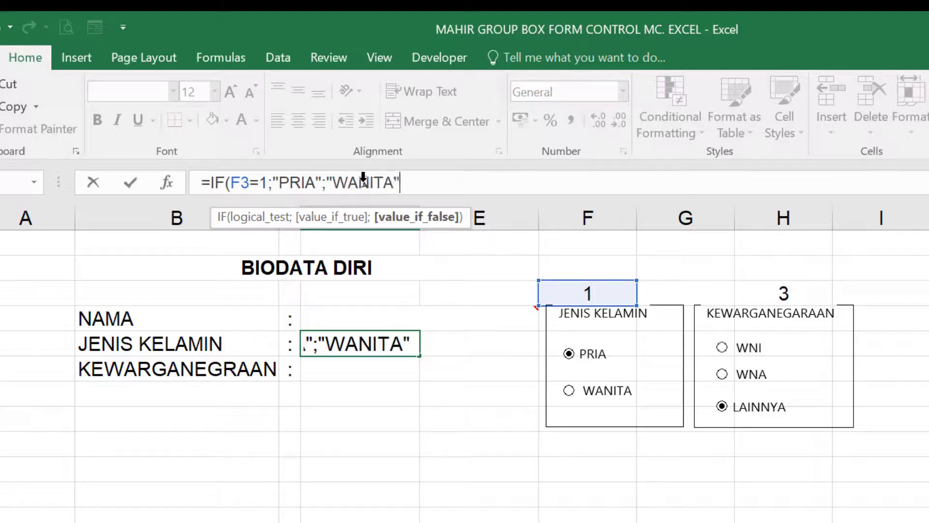
pyautogui.write('")')
pyautogui.press('Return')
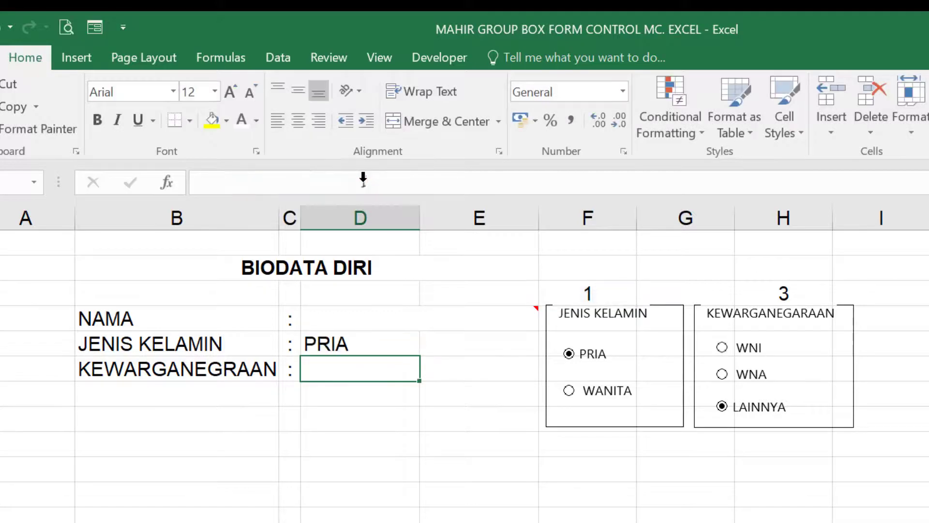
# Test the JENIS KELAMIN formula by choosing WANITA, PRIA and WANITA again.
pyautogui.click(570, 390)
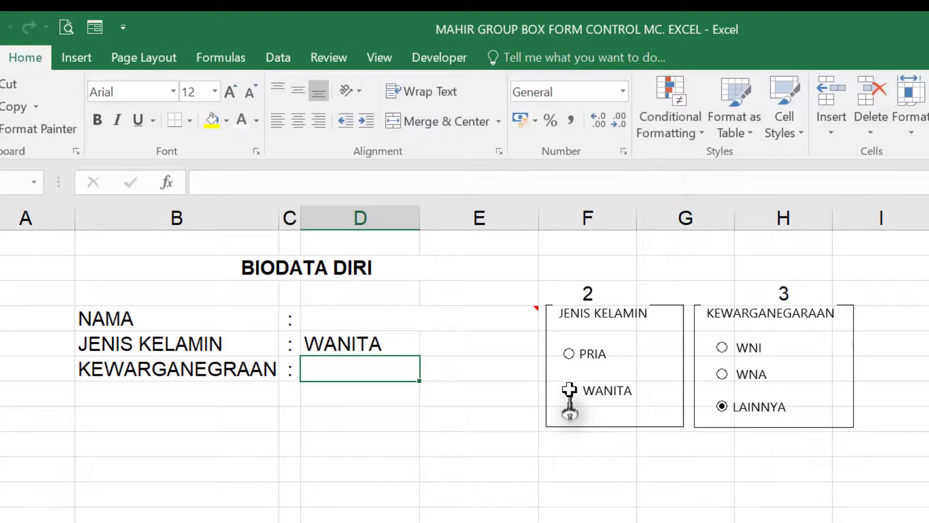
pyautogui.click(568, 353)
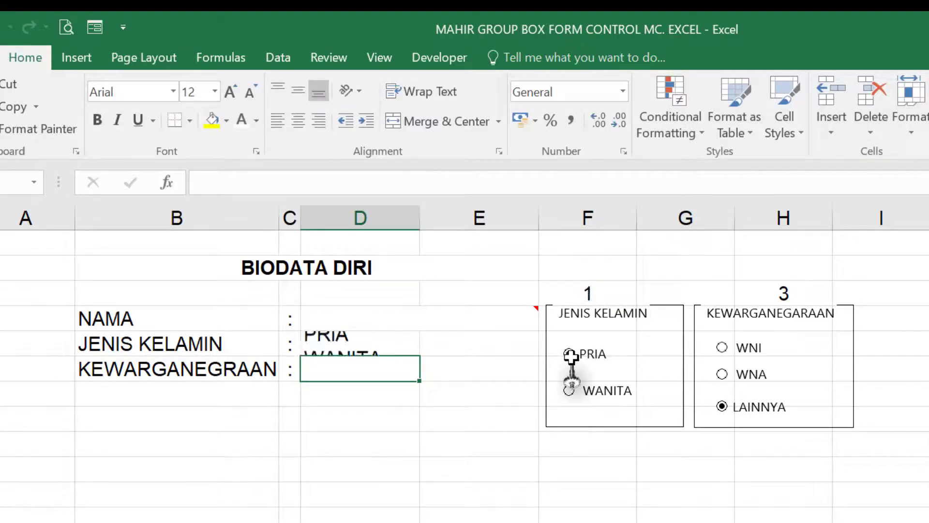
pyautogui.click(567, 389)
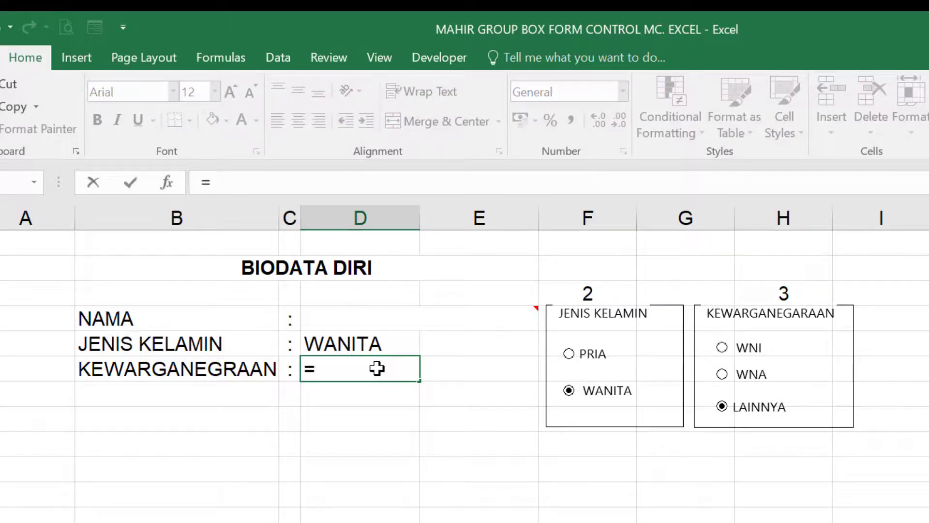
# Begin the KEWARGANEGARAAN formula in D6 with =IF(H3=1;"WNI"; using the linked cell H3.
pyautogui.write('IF(')
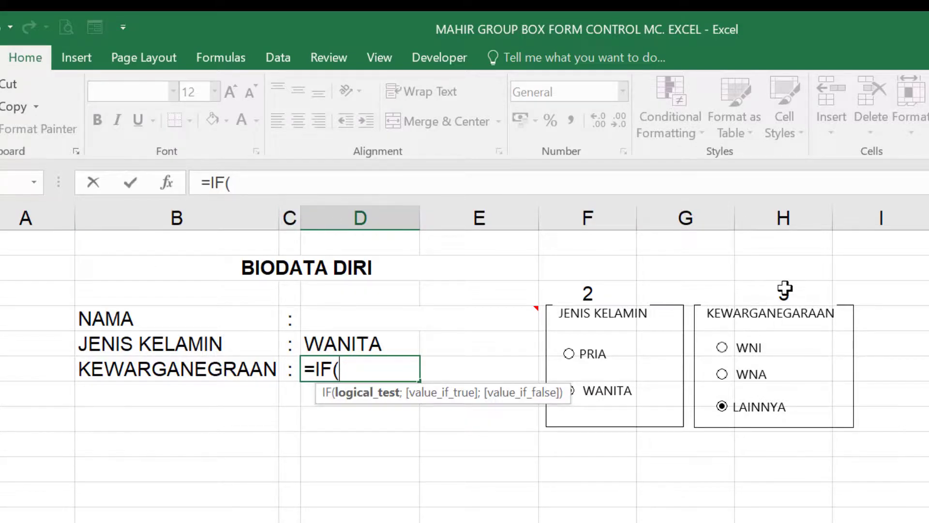
pyautogui.click(784, 290)
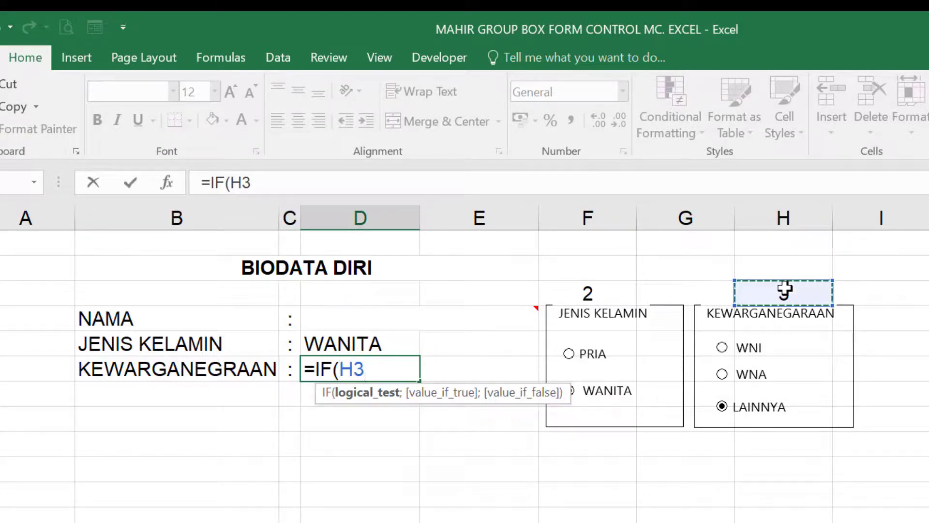
pyautogui.write('=')
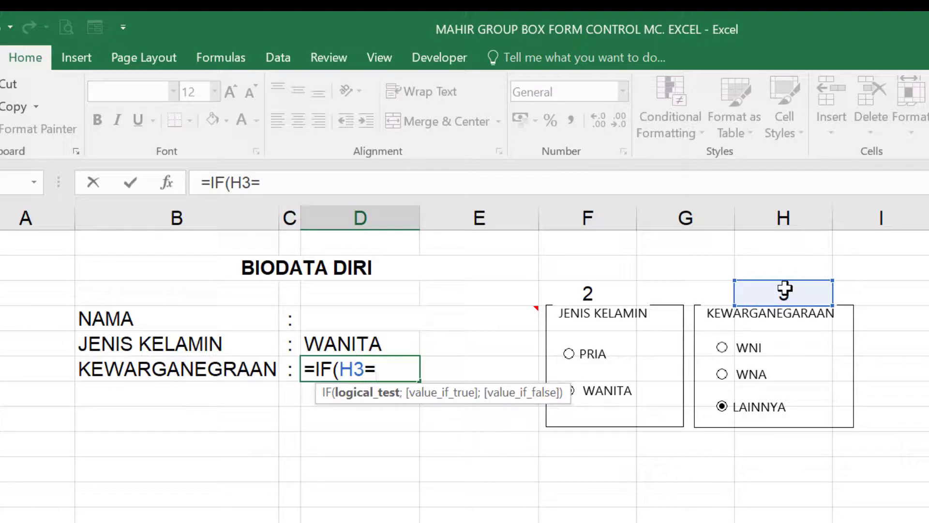
pyautogui.write('1;')
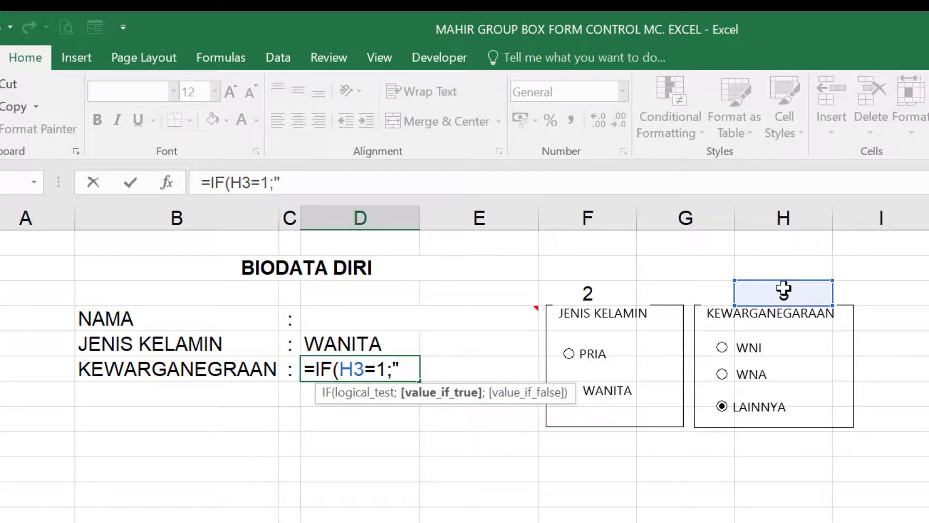
pyautogui.write('"WNI"')
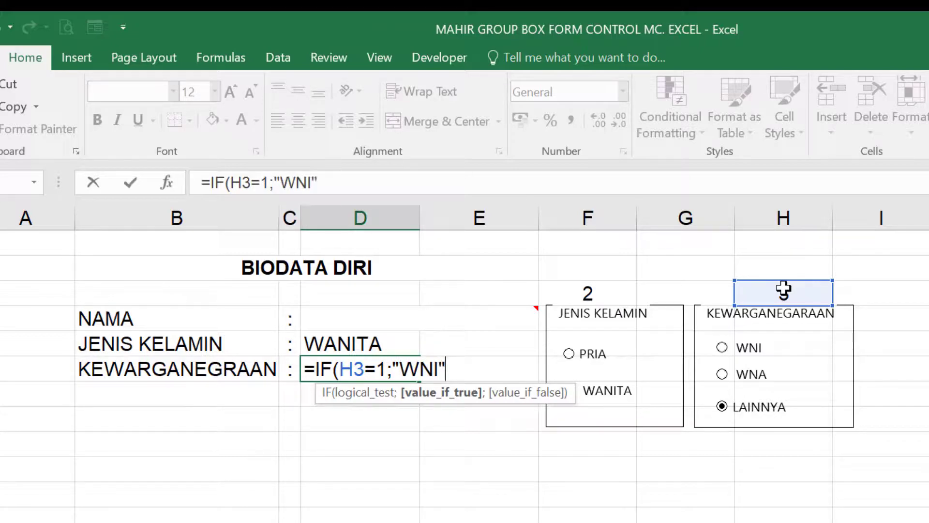
pyautogui.write(';')
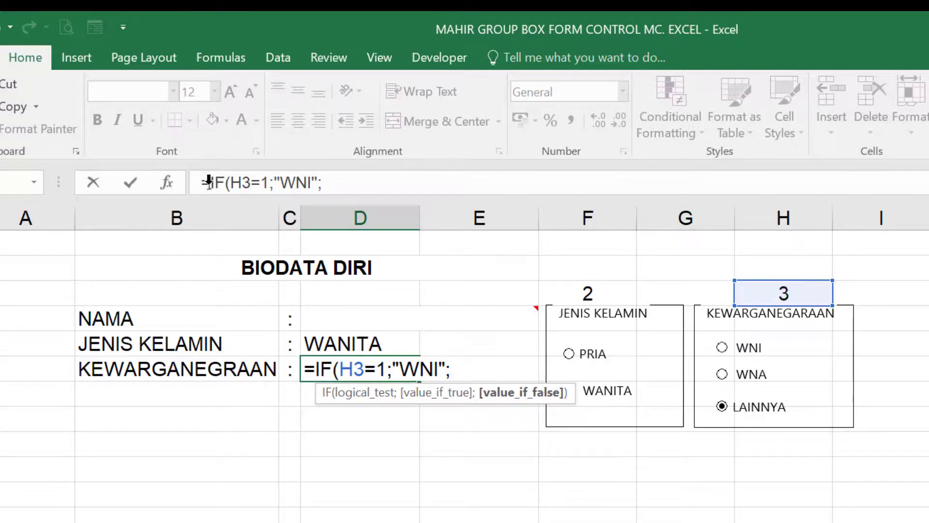
# Copy the IF(H3=1;"WNI"; part of the D6 formula and paste it at the formula's end as a nested condition.
pyautogui.moveTo(209, 182); pyautogui.dragTo(329, 187)
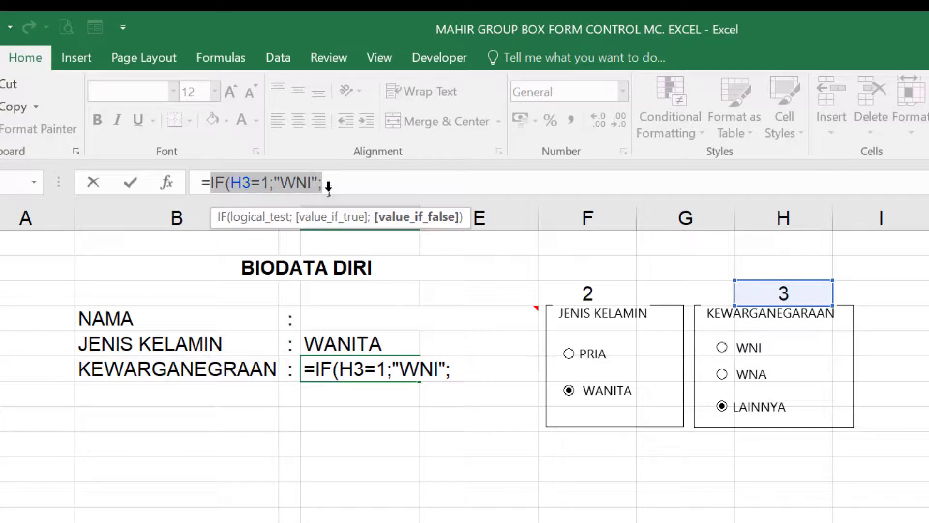
pyautogui.hotkey('ctrl', 'c')
pyautogui.press('End')
pyautogui.hotkey('ctrl', 'v')
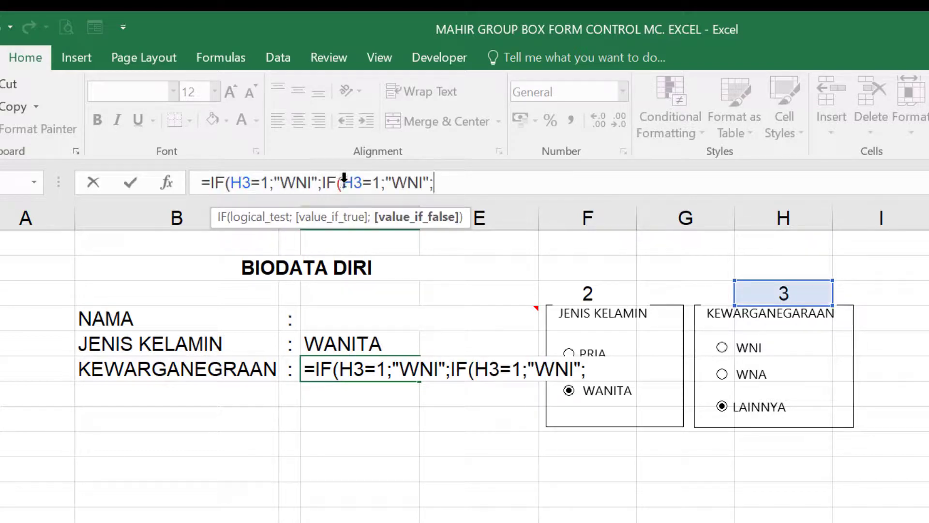
# Change the nested condition in the D6 formula to IF(H3=2;"WNA";.
pyautogui.click(352, 182)
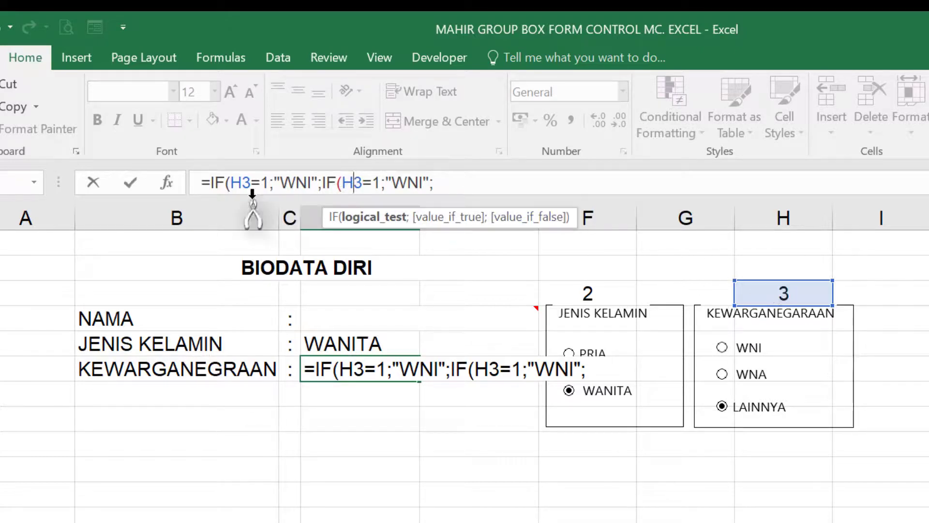
pyautogui.write('2')
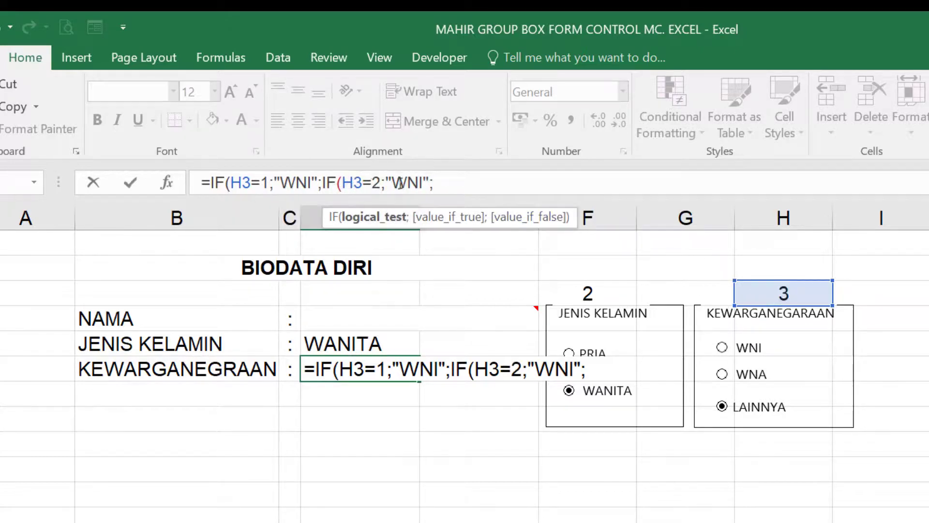
pyautogui.click(421, 182)
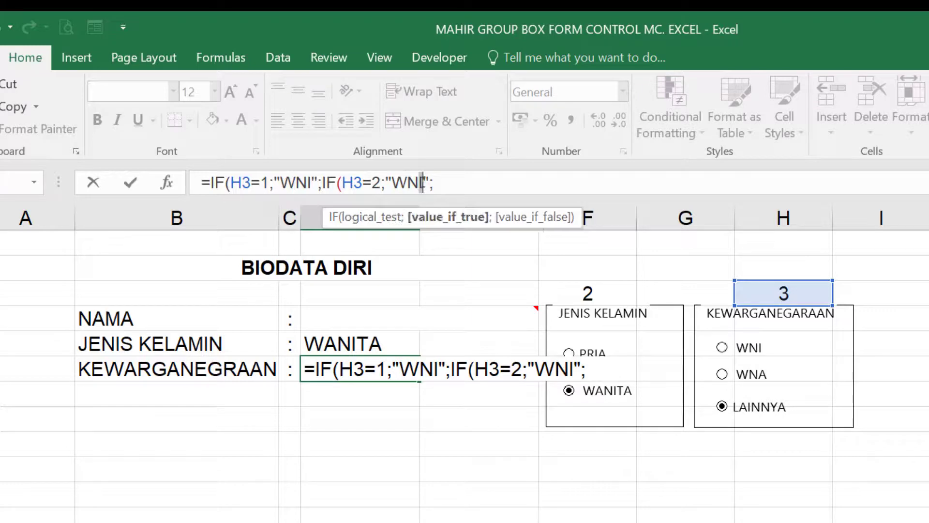
pyautogui.write('A')
# Complete the KEWARGANEGARAAN formula in D6 with "LAINNYA" as the final result, closing both IF functions.
pyautogui.click(450, 185)
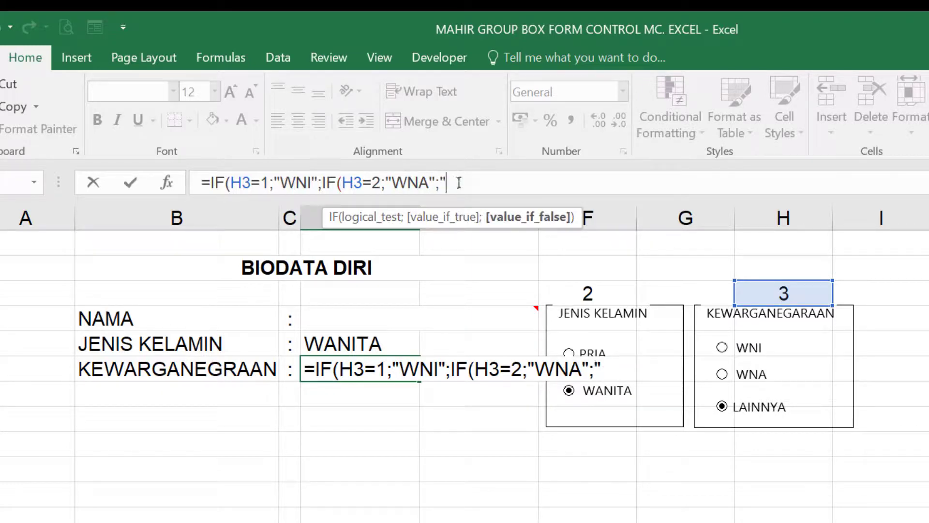
pyautogui.write('LAI')
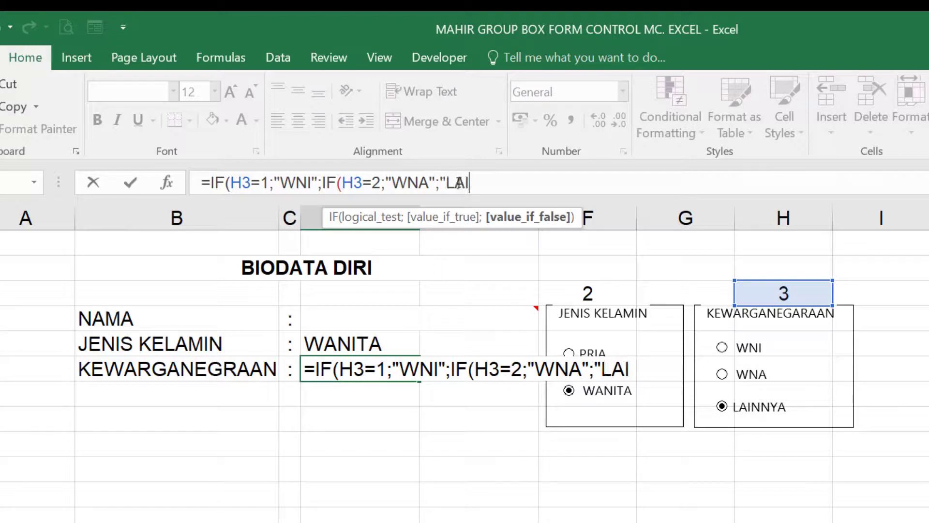
pyautogui.write('NNYA')
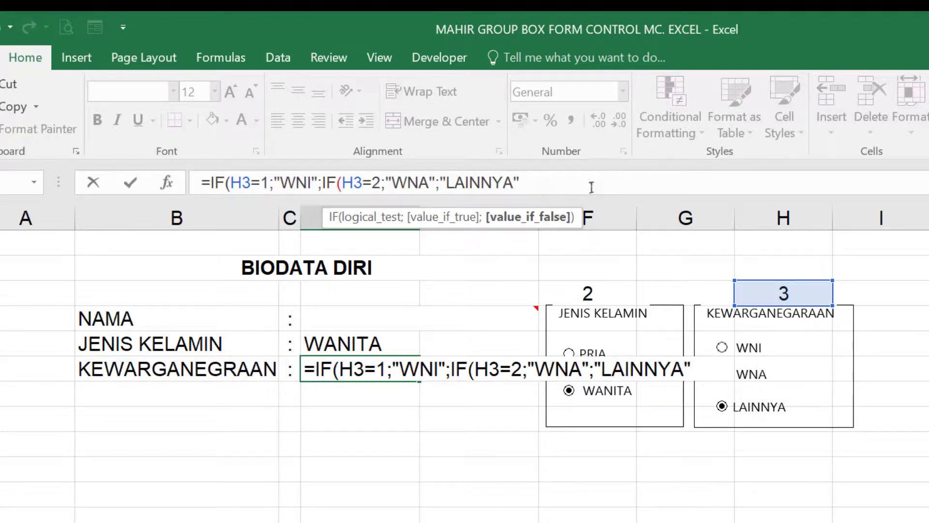
pyautogui.write('"))')
pyautogui.press('Return')
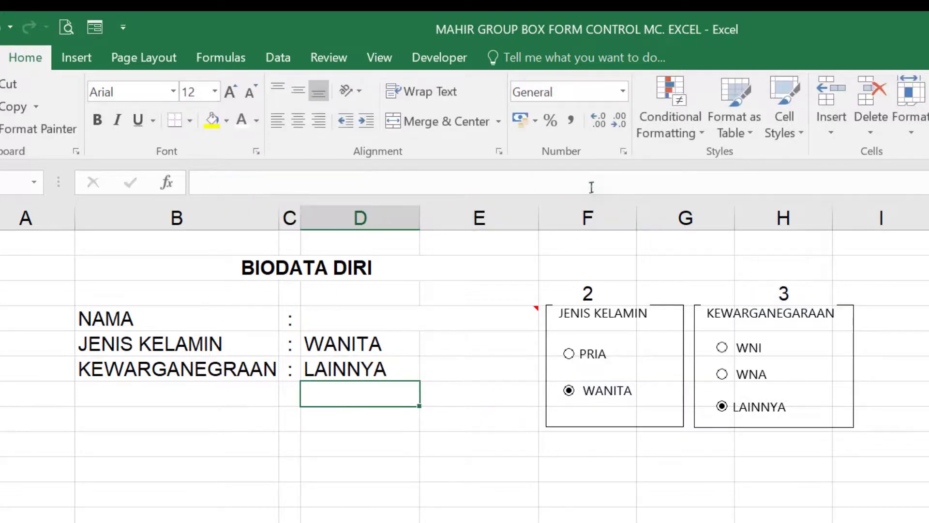
# Test the KEWARGANEGARAAN formula by choosing WNA, WNI, WNA and WNI again.
pyautogui.click(724, 374)
pyautogui.click(722, 348)
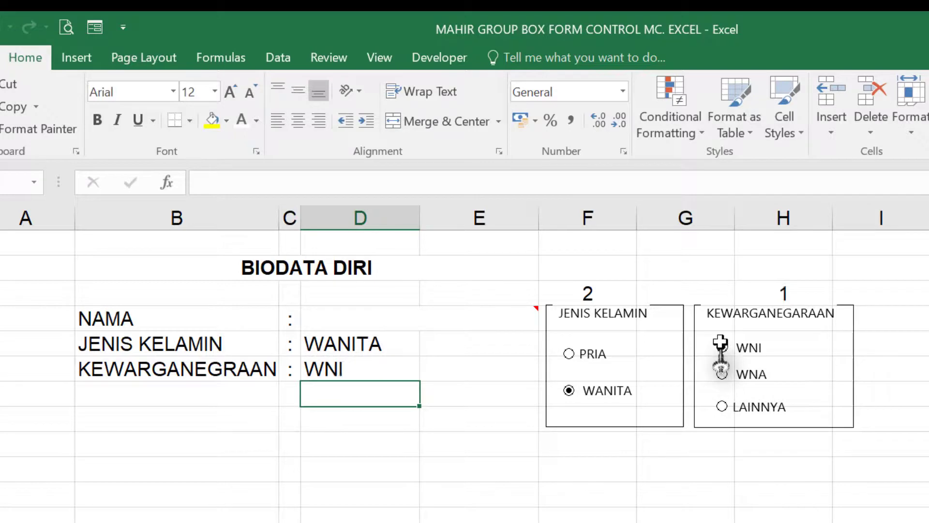
pyautogui.click(724, 374)
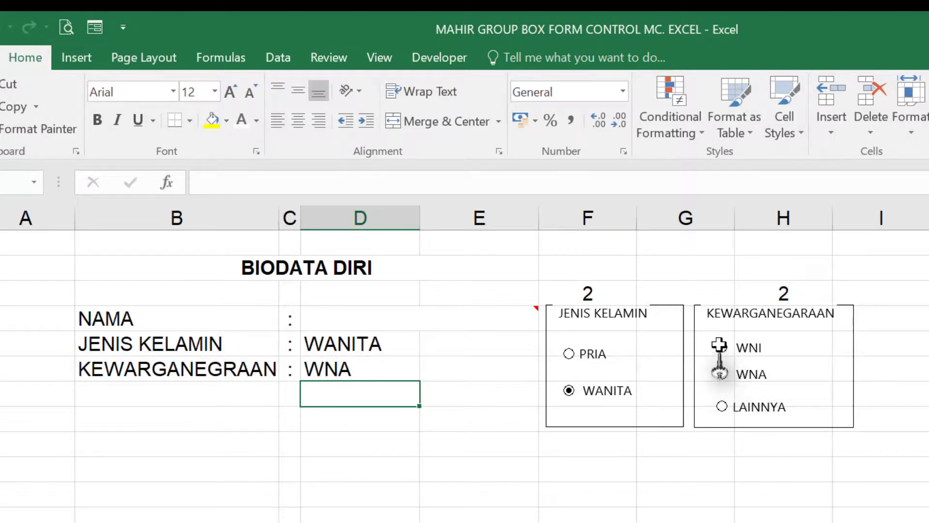
pyautogui.click(719, 344)
pyautogui.click(658, 471)
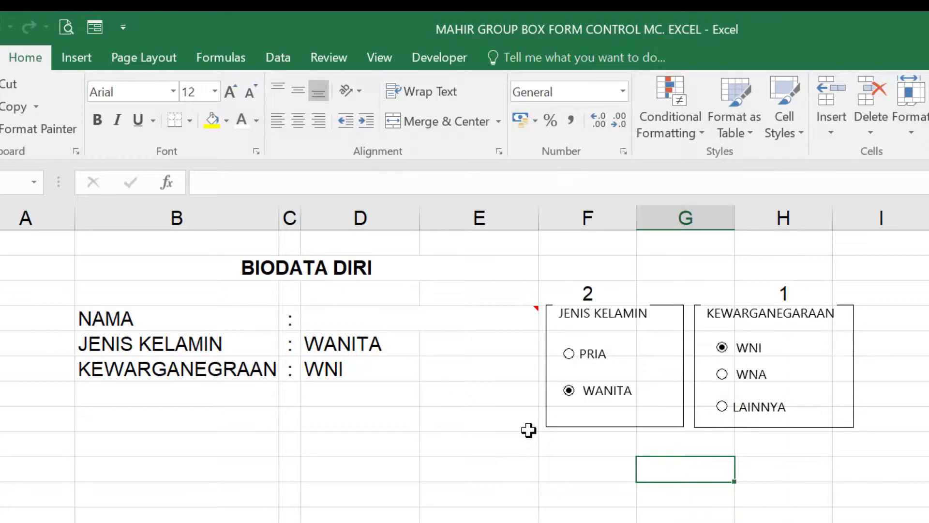
# Merge and centre the BIODATA DIRI title across B2:E3, with a blue fill and white text at size 14.
pyautogui.moveTo(337, 319)
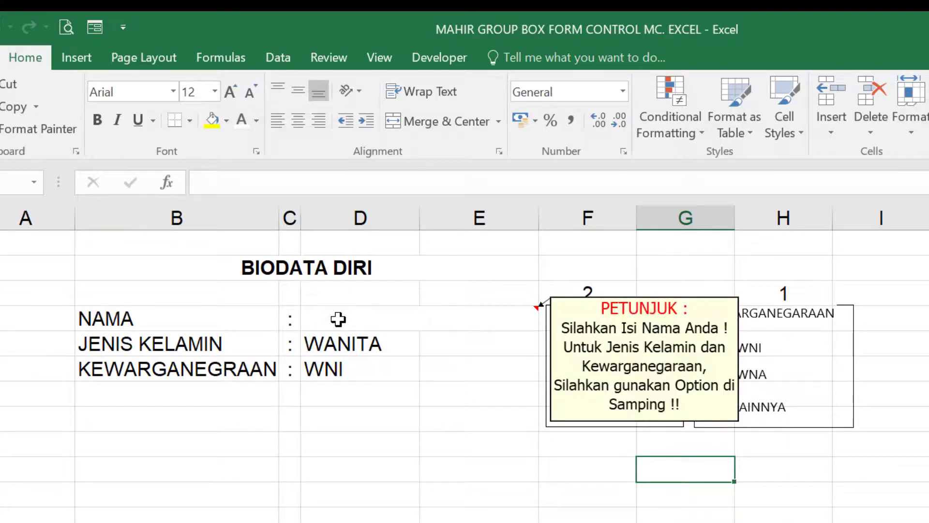
pyautogui.moveTo(139, 278); pyautogui.dragTo(432, 367)
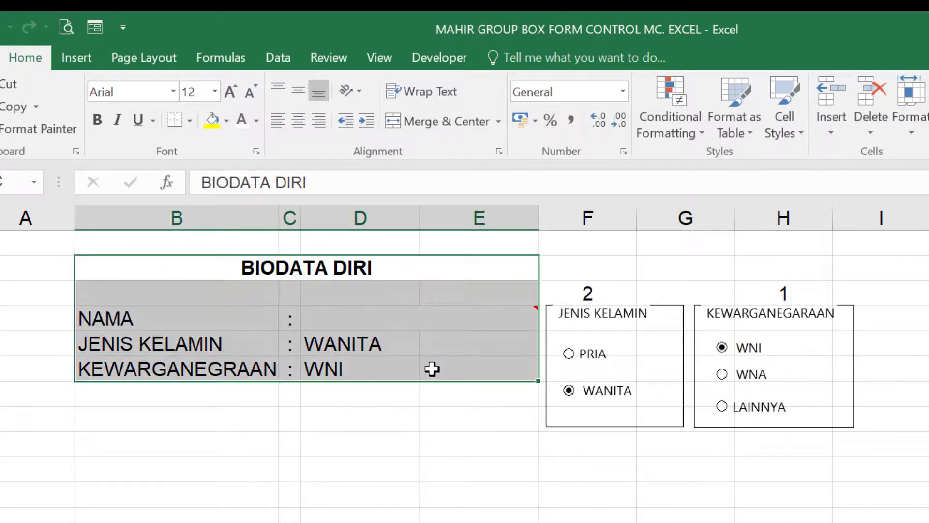
pyautogui.moveTo(402, 276); pyautogui.dragTo(409, 293)
pyautogui.click(444, 121)
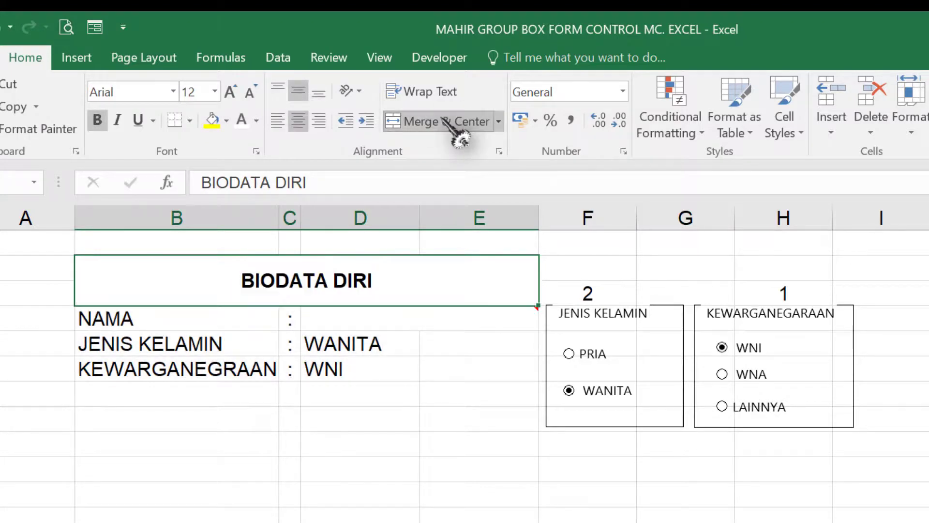
pyautogui.click(225, 121)
pyautogui.click(334, 275)
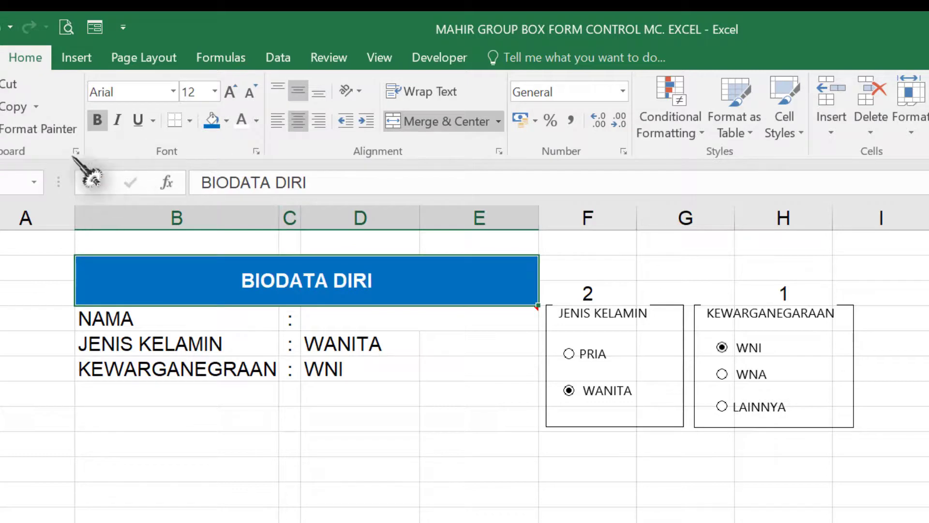
pyautogui.click(230, 92)
# Apply all borders to the biodata table, with a light orange fill on the labels and bold entries.
pyautogui.moveTo(368, 319); pyautogui.dragTo(378, 373)
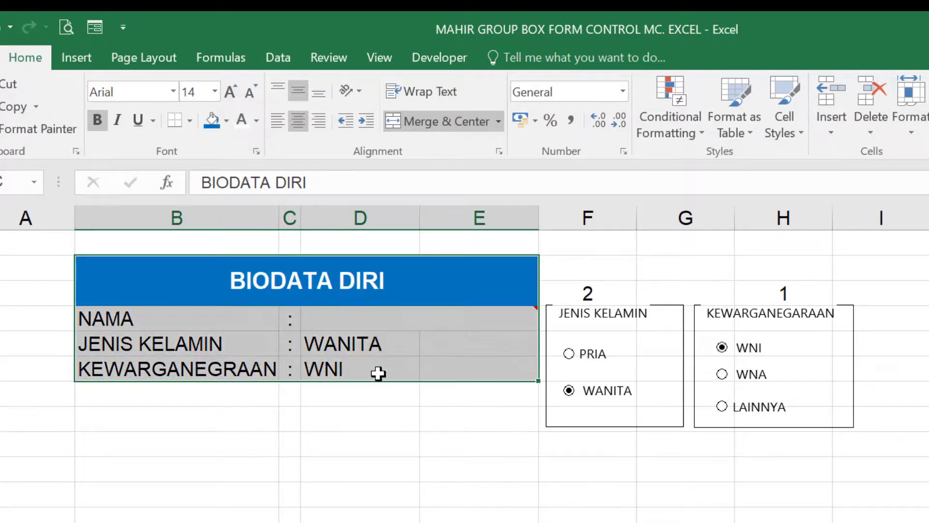
pyautogui.click(189, 121)
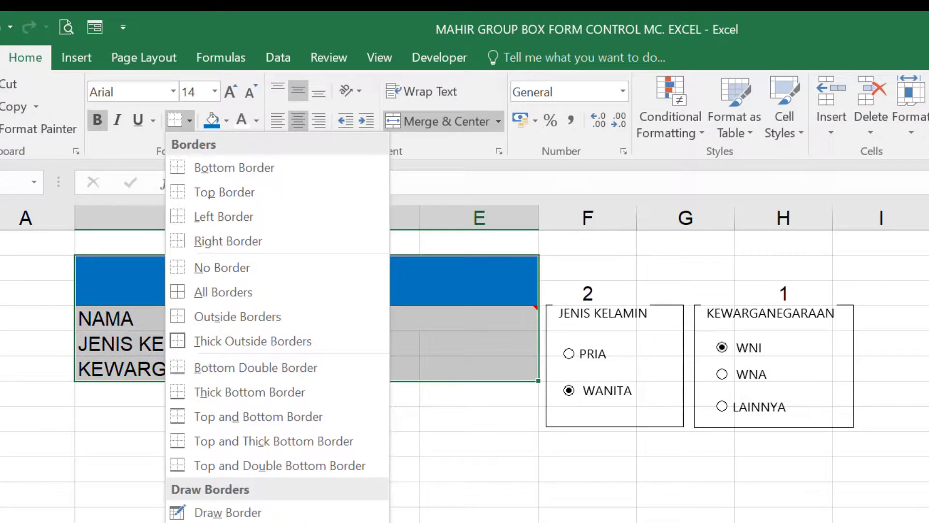
pyautogui.click(223, 291)
pyautogui.moveTo(479, 442); pyautogui.dragTo(479, 468)
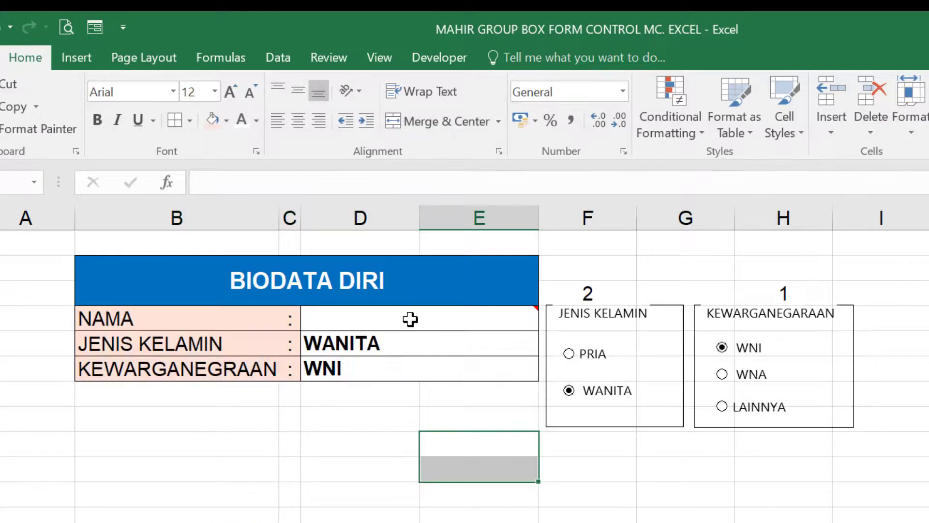
# Hide the linked option numbers in F3 and H3 by giving them a white font colour.
pyautogui.click(612, 291)
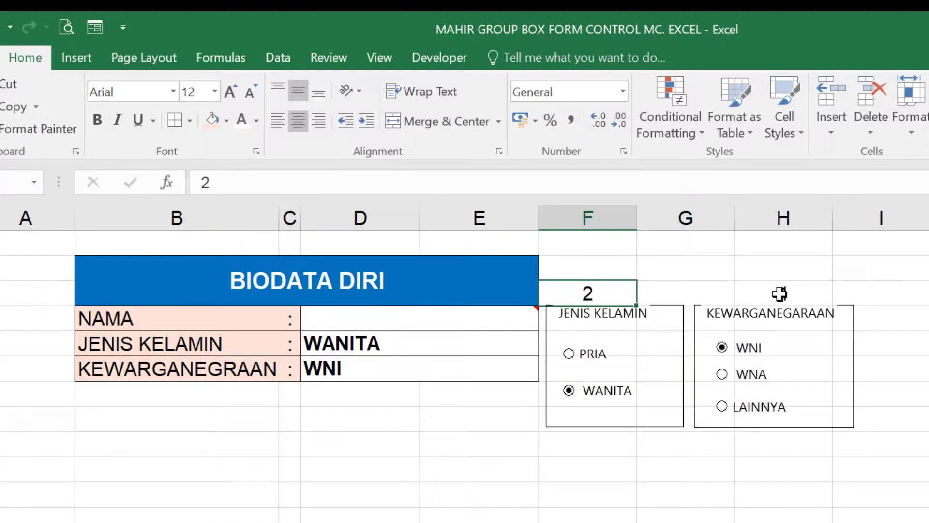
pyautogui.keyDown('ctrl'); pyautogui.click(779, 294); pyautogui.keyUp('ctrl')
pyautogui.click(242, 119)
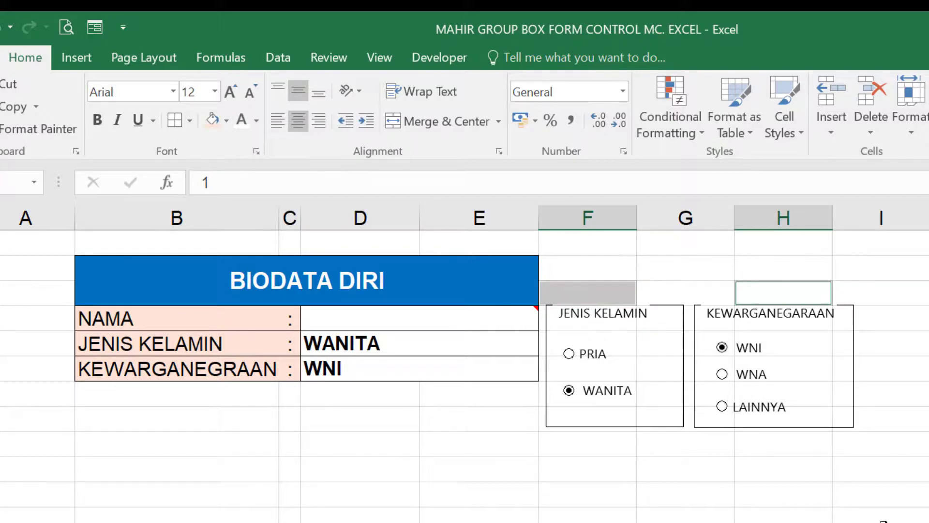
pyautogui.click(793, 493)
pyautogui.click(368, 319)
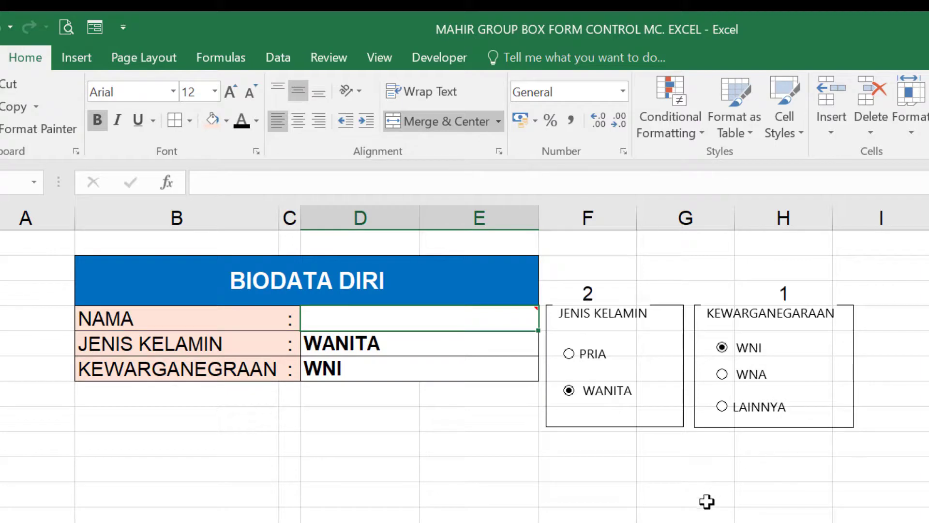
pyautogui.click(627, 291)
pyautogui.click(780, 293)
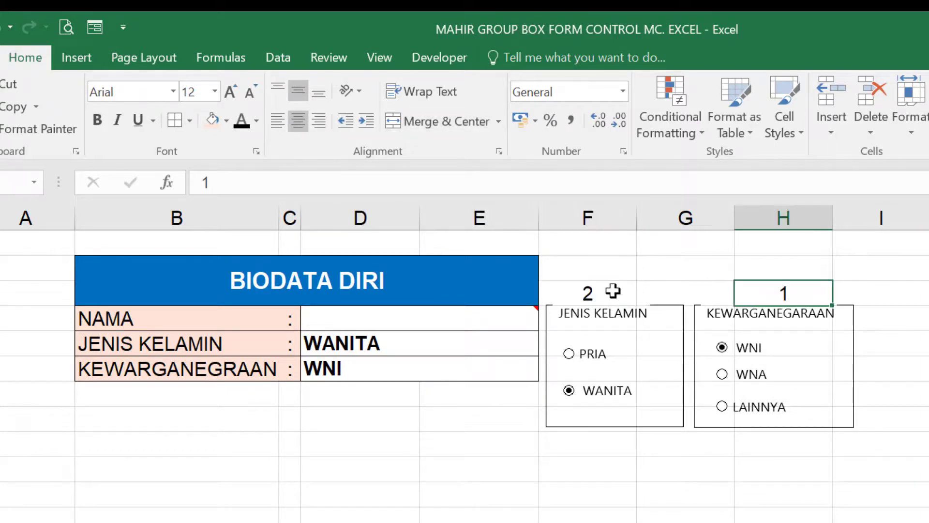
pyautogui.click(614, 291)
pyautogui.click(756, 296)
pyautogui.click(604, 293)
pyautogui.click(759, 296)
pyautogui.click(629, 294)
pyautogui.click(754, 295)
pyautogui.click(461, 320)
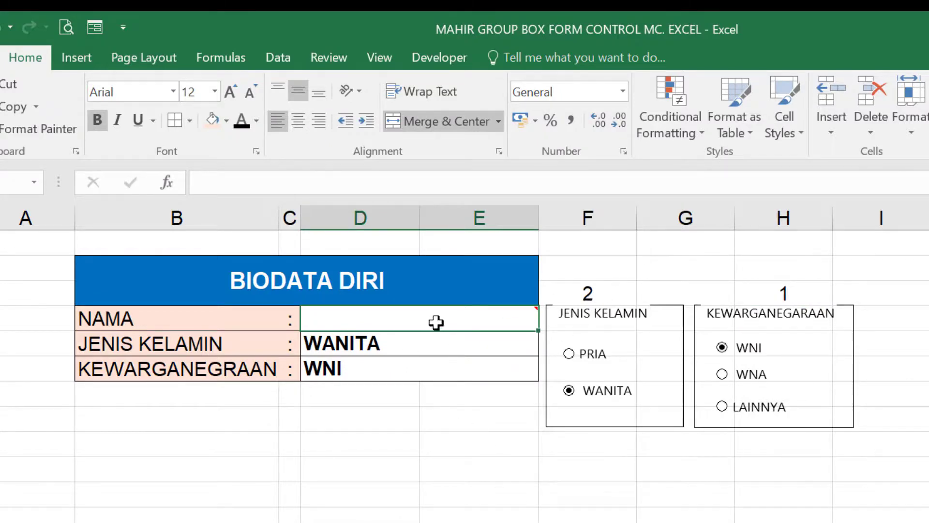
pyautogui.click(595, 294)
pyautogui.click(781, 294)
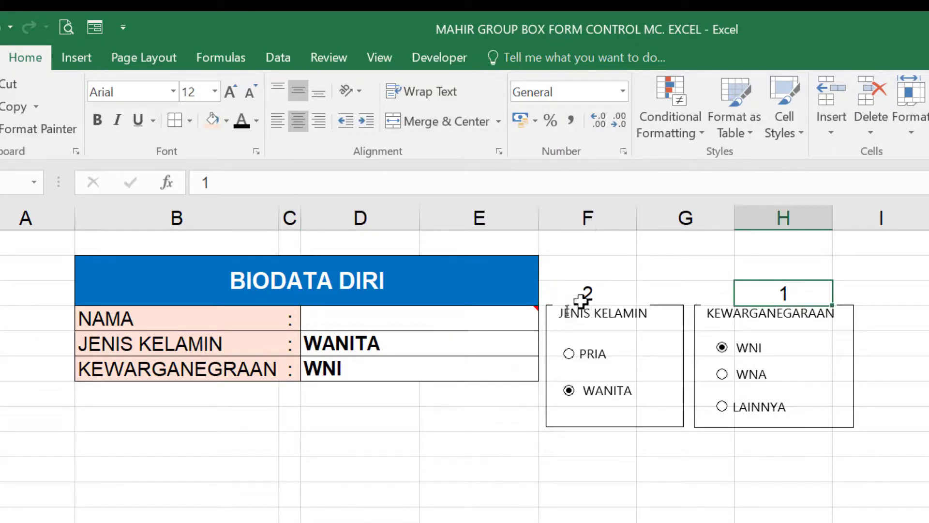
# Set the font colour of both linked cells, F3 and H3, to white.
pyautogui.click(601, 288)
pyautogui.keyDown('ctrl'); pyautogui.click(775, 293); pyautogui.keyUp('ctrl')
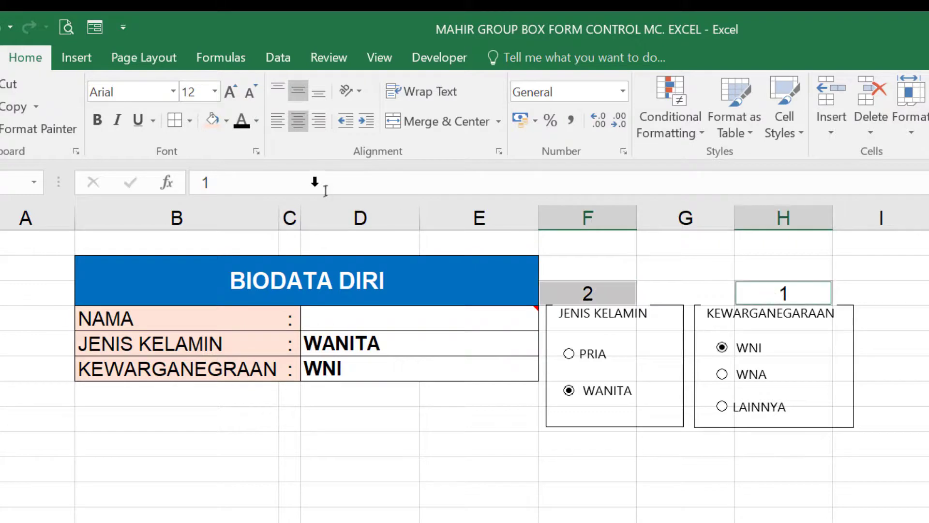
pyautogui.click(256, 120)
pyautogui.click(240, 184)
# Unlock the cells behind the option boxes, F3:F7 and G3:H8, together with the NAMA entry cell.
pyautogui.moveTo(601, 292); pyautogui.dragTo(602, 387)
pyautogui.moveTo(651, 294); pyautogui.dragTo(740, 409)
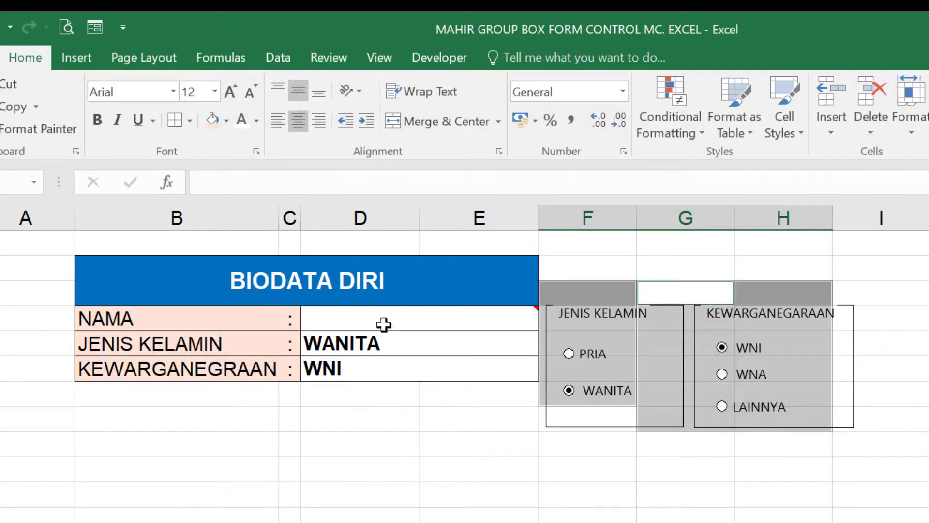
pyautogui.moveTo(399, 318)
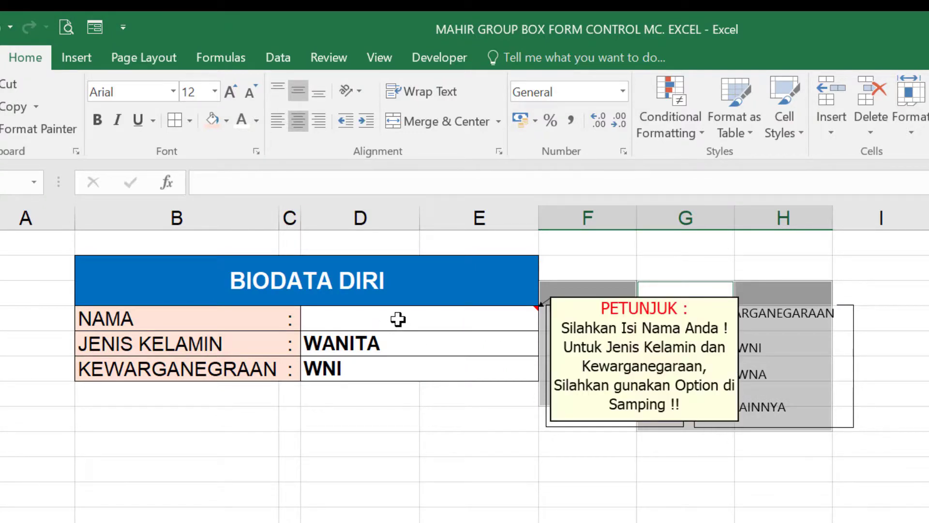
pyautogui.click(398, 319)
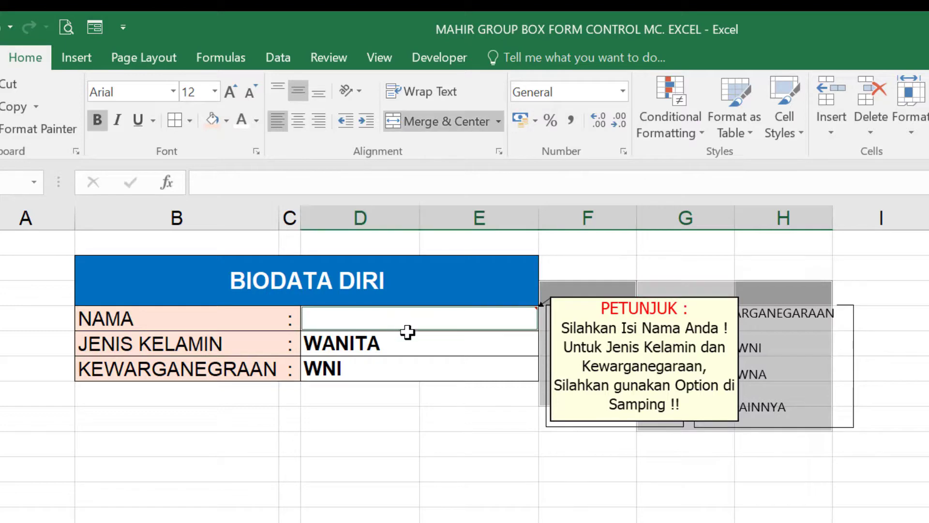
pyautogui.click(911, 129)
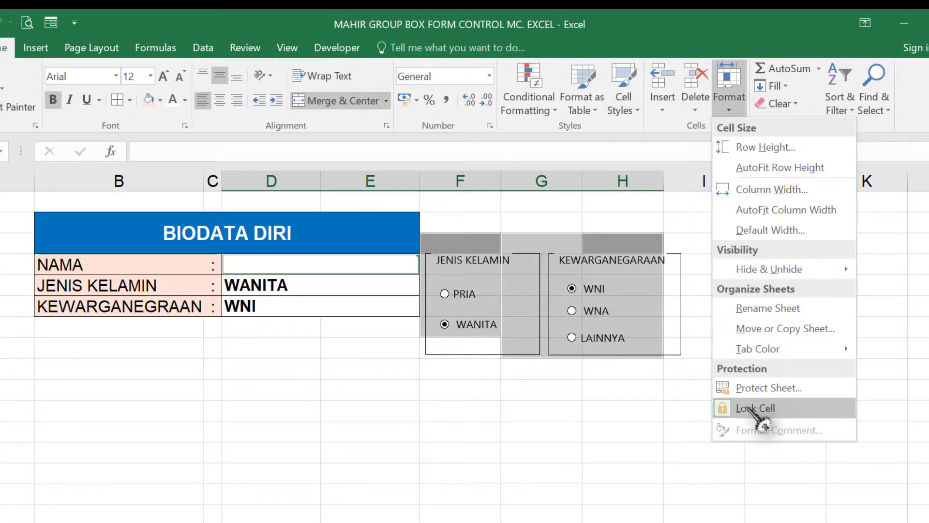
pyautogui.click(775, 410)
# Protect the sheet with selection of locked cells disallowed, entering and confirming the unprotect password.
pyautogui.click(730, 110)
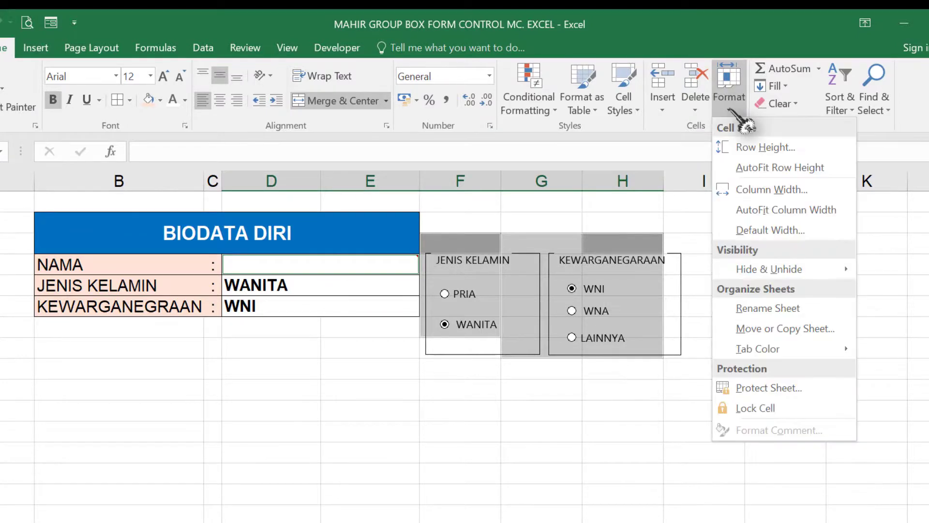
pyautogui.click(774, 386)
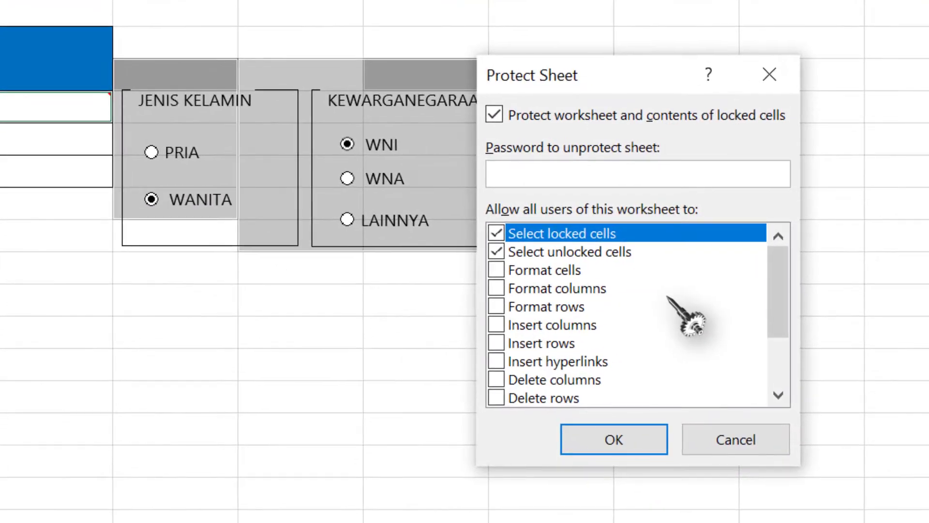
pyautogui.click(496, 233)
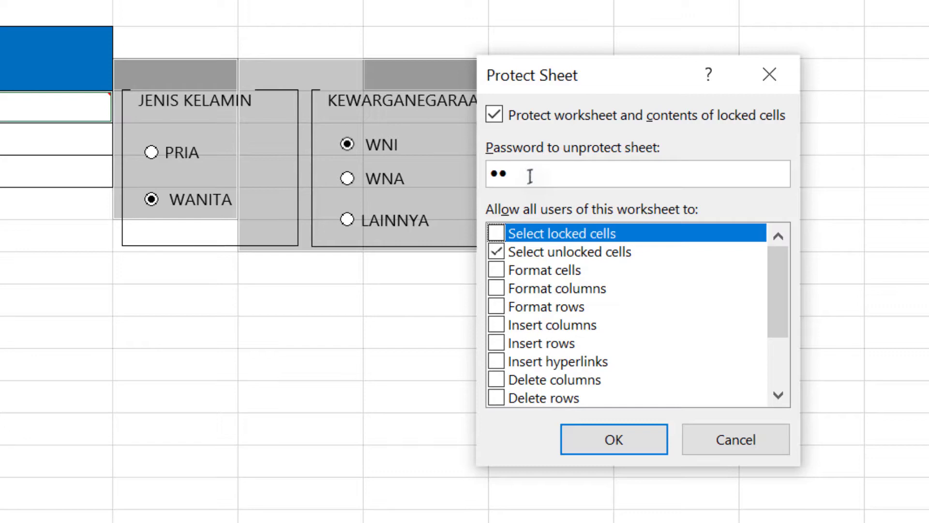
pyautogui.press('Return')
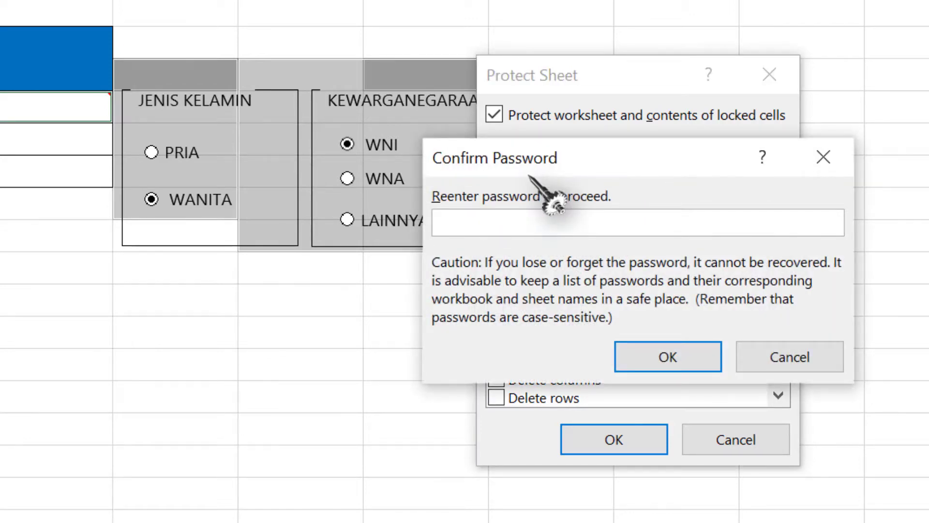
pyautogui.write('••')
pyautogui.press('Return')
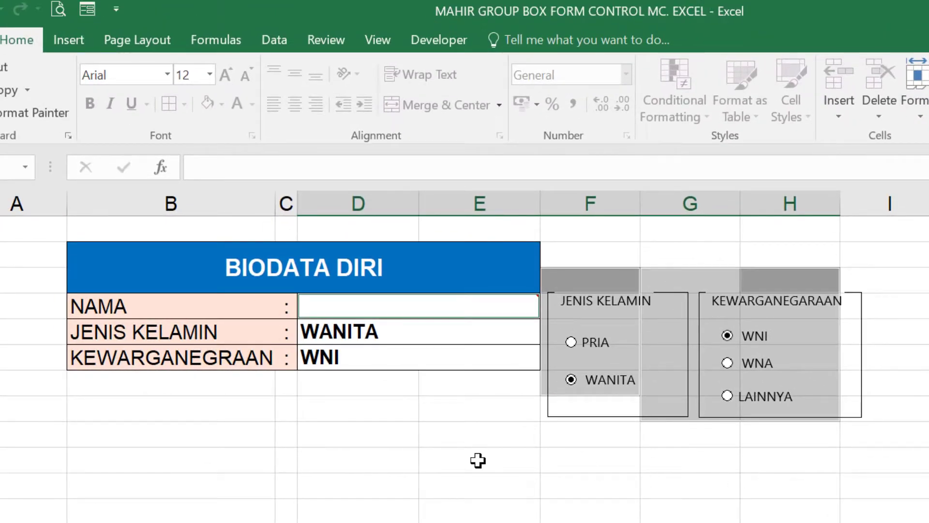
# Test the sheet protection by trying to select locked cells below the form and selecting the NAMA entry cell.
pyautogui.doubleClick(176, 429)
pyautogui.click(420, 461)
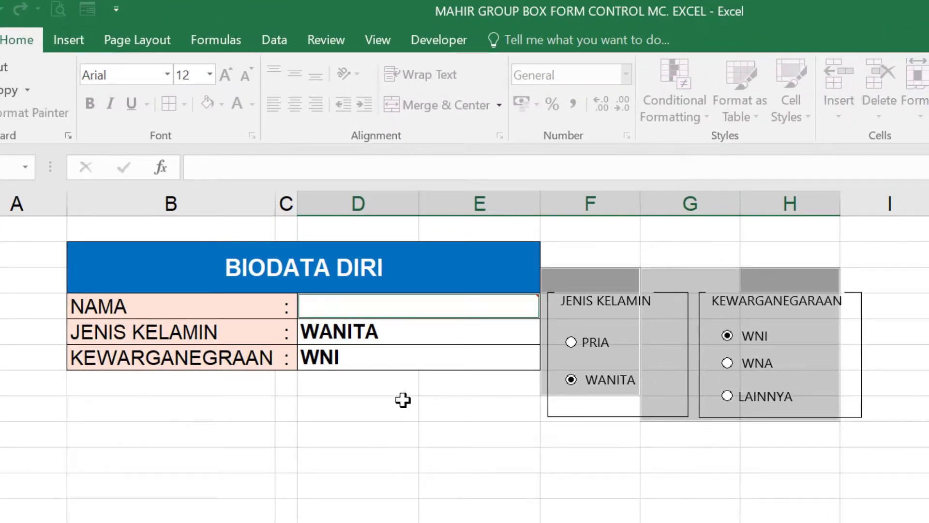
pyautogui.click(400, 308)
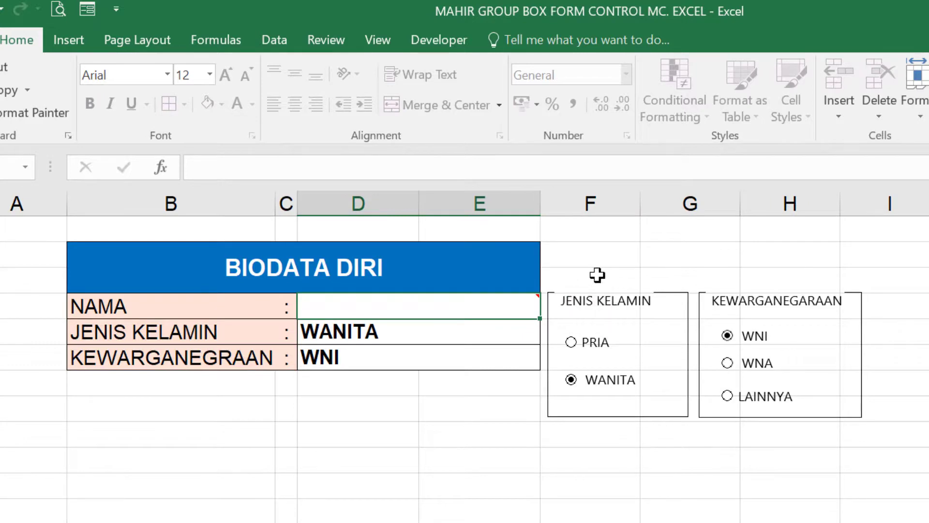
# Test the JENIS KELAMIN options with linked cell F3 selected, choosing PRIA and switching back to WANITA.
pyautogui.click(597, 274)
pyautogui.moveTo(476, 307)
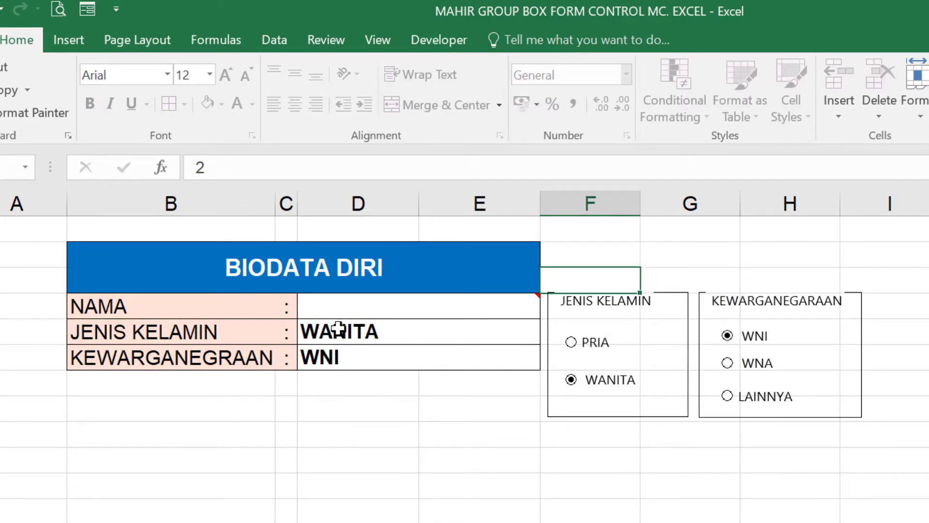
pyautogui.click(571, 342)
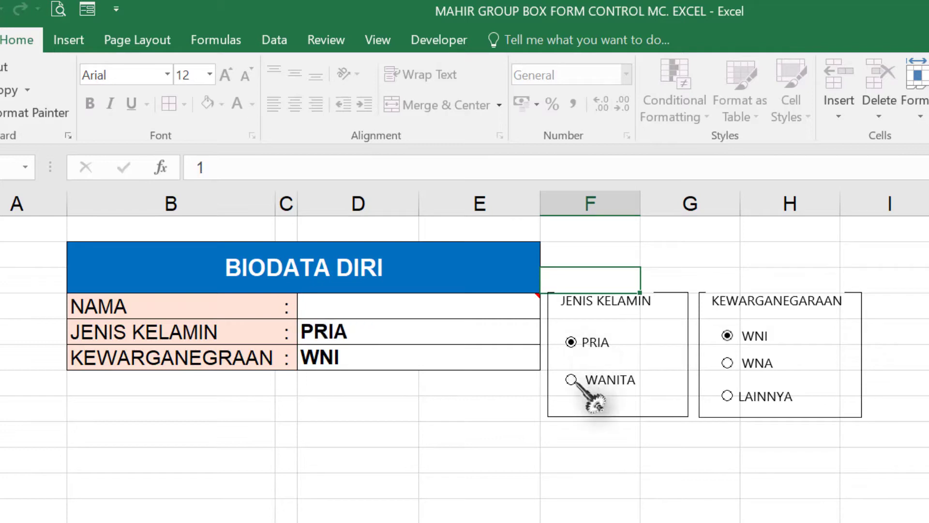
pyautogui.click(571, 380)
# Test the KEWARGANEGARAAN options with linked cell H3 selected, choosing WNA, LAINNYA and WNI in turn.
pyautogui.press('Right')
pyautogui.press('Right')
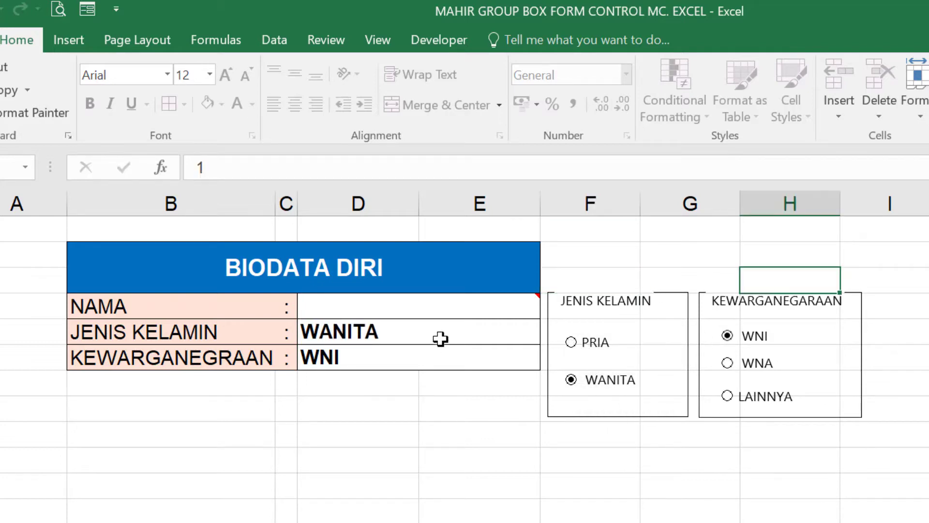
pyautogui.click(727, 363)
pyautogui.click(727, 396)
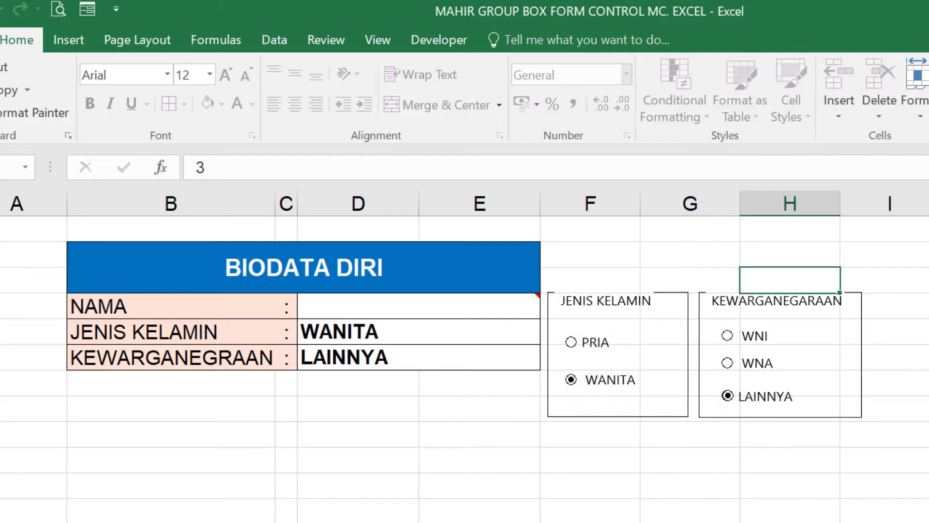
pyautogui.click(727, 335)
# Enter a person's first name in the NAMA cell and return to that cell.
pyautogui.click(358, 307)
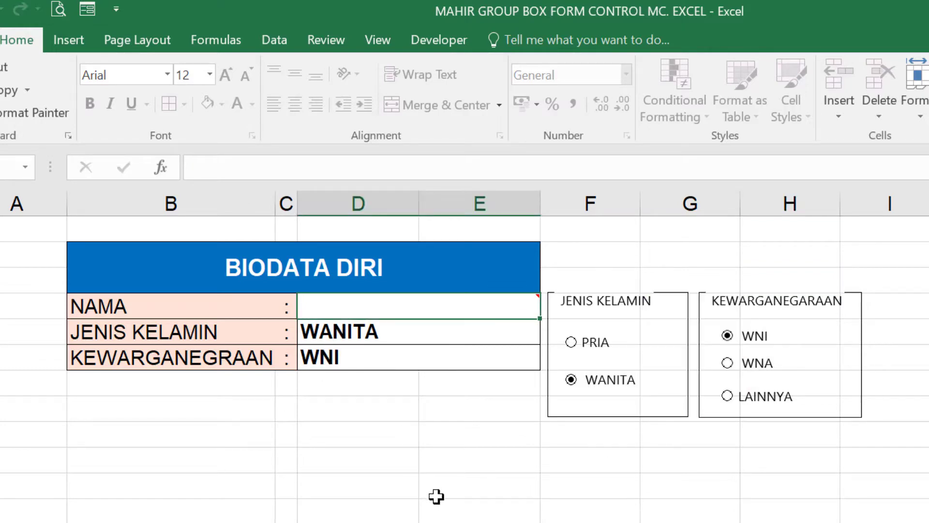
pyautogui.write('DINDA')
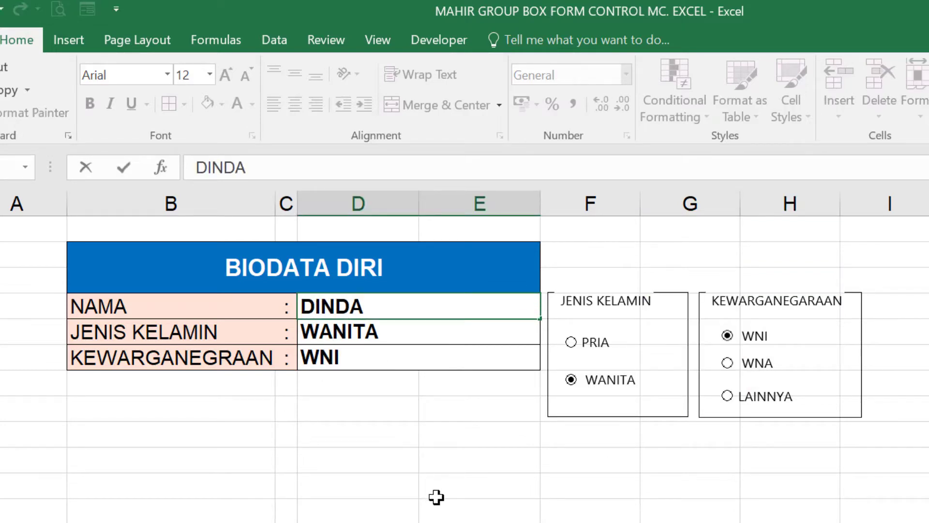
pyautogui.press('Return')
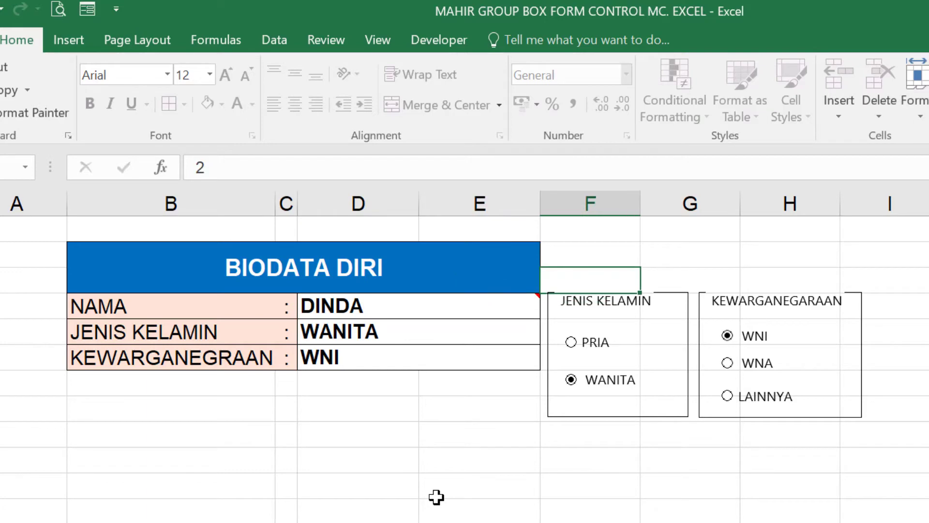
pyautogui.press('Left')
# Set JENIS KELAMIN to PRIA and KEWARGANEGARAAN first to WNA and finally to LAINNYA.
pyautogui.click(570, 342)
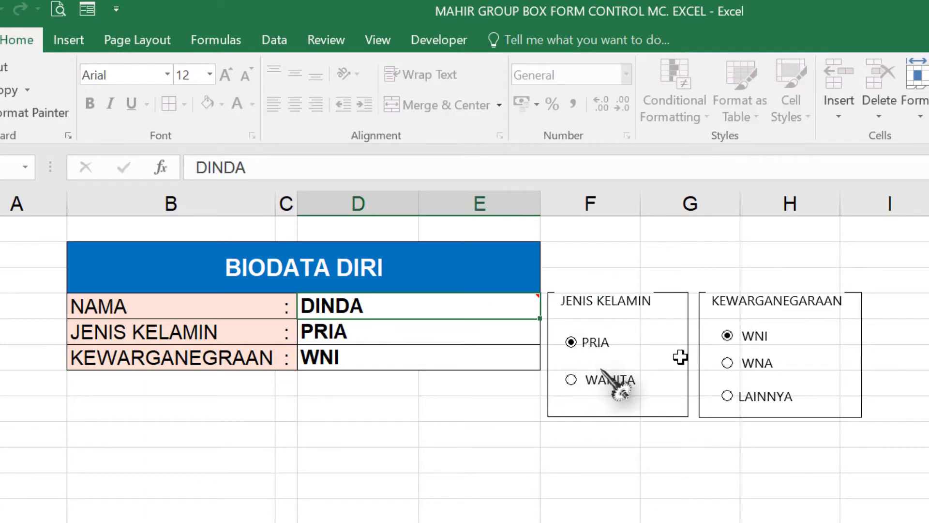
pyautogui.click(727, 363)
pyautogui.click(727, 396)
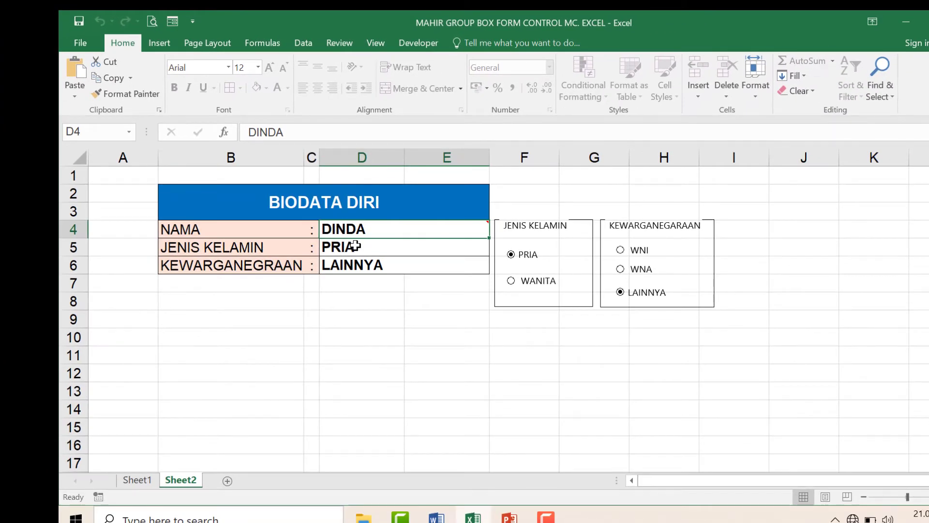
pyautogui.moveTo(393, 233)
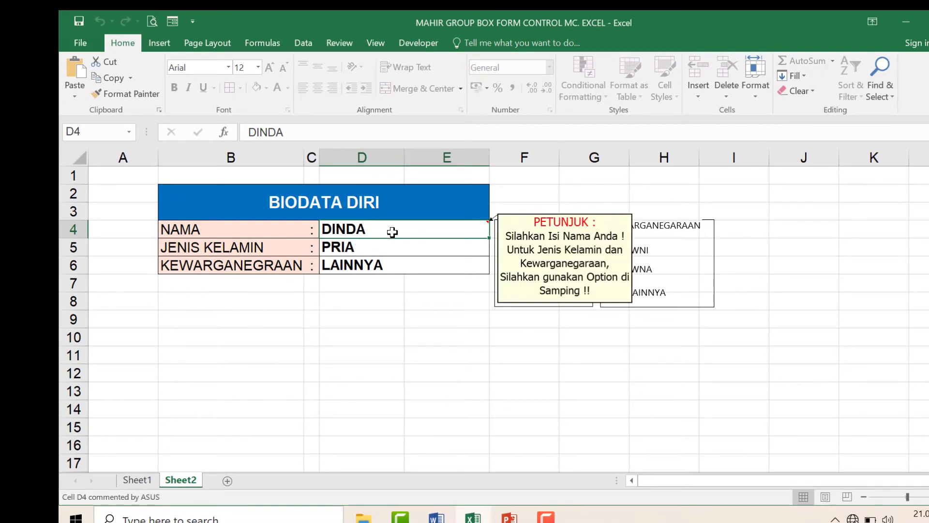